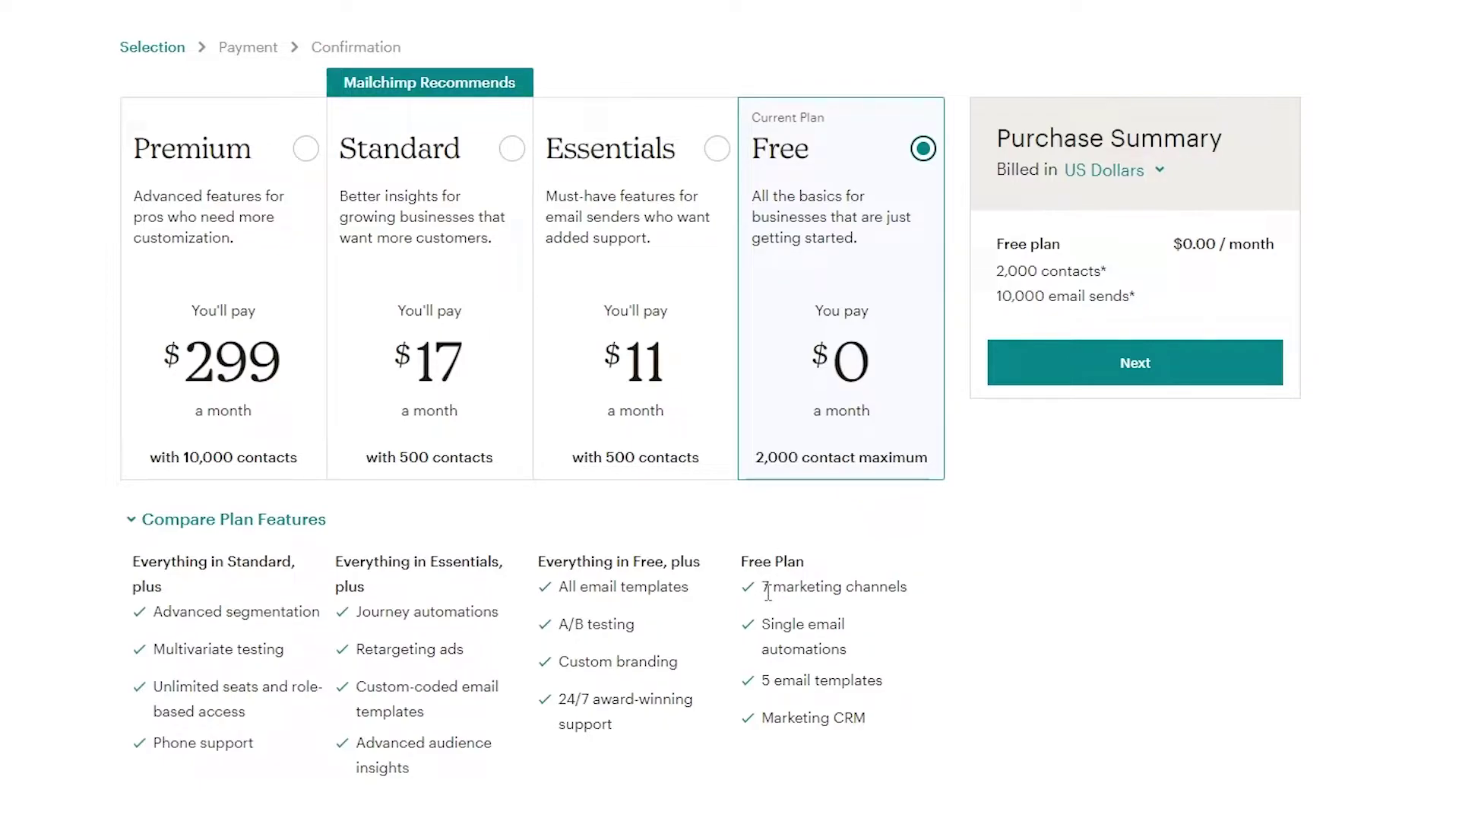
# Step: Check the Free plan's listed features and proceed with the Free plan at $0 a month
pyautogui.moveTo(762, 622); pyautogui.dragTo(861, 652)
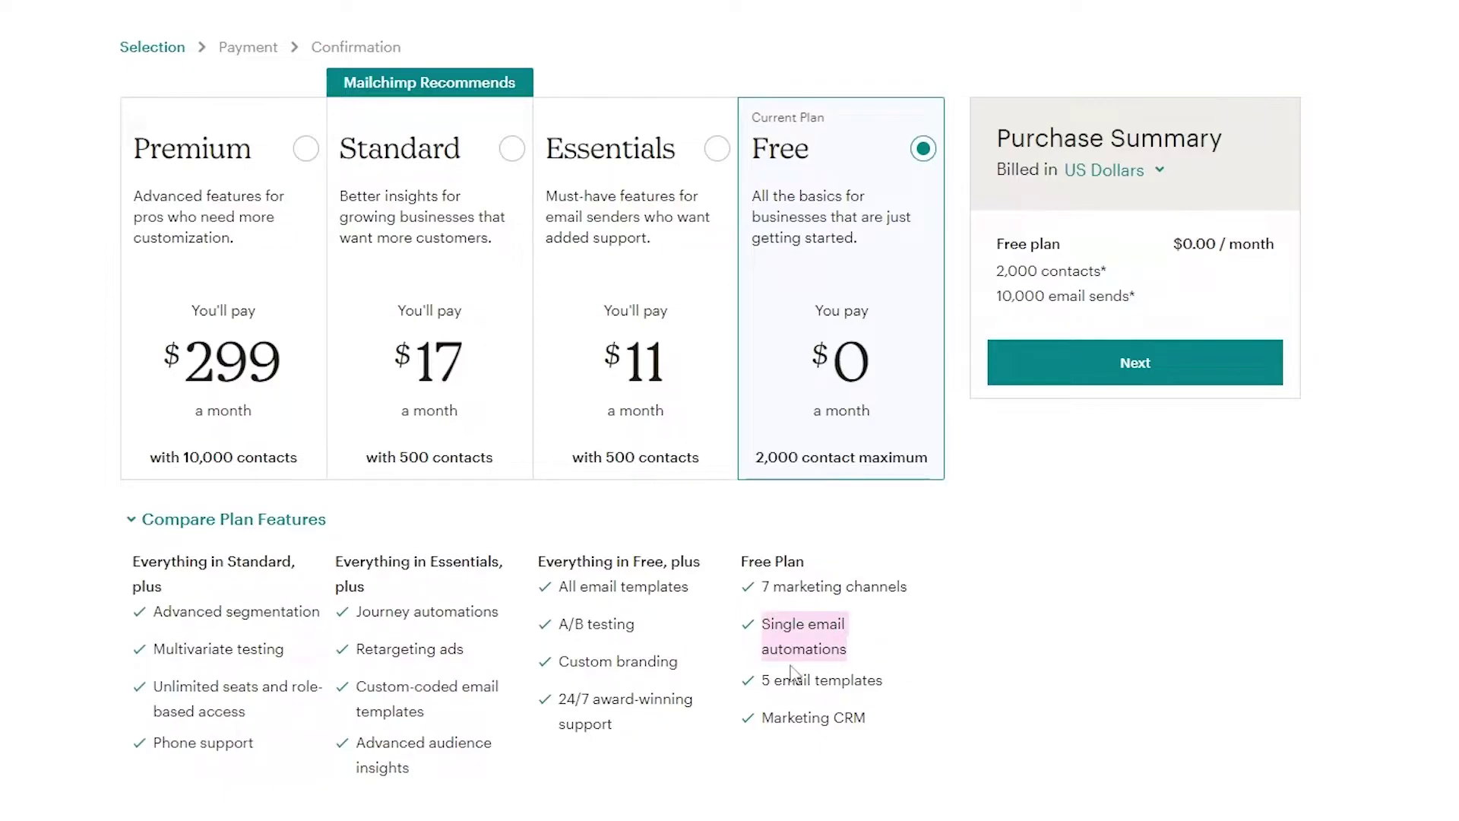
pyautogui.click(876, 726)
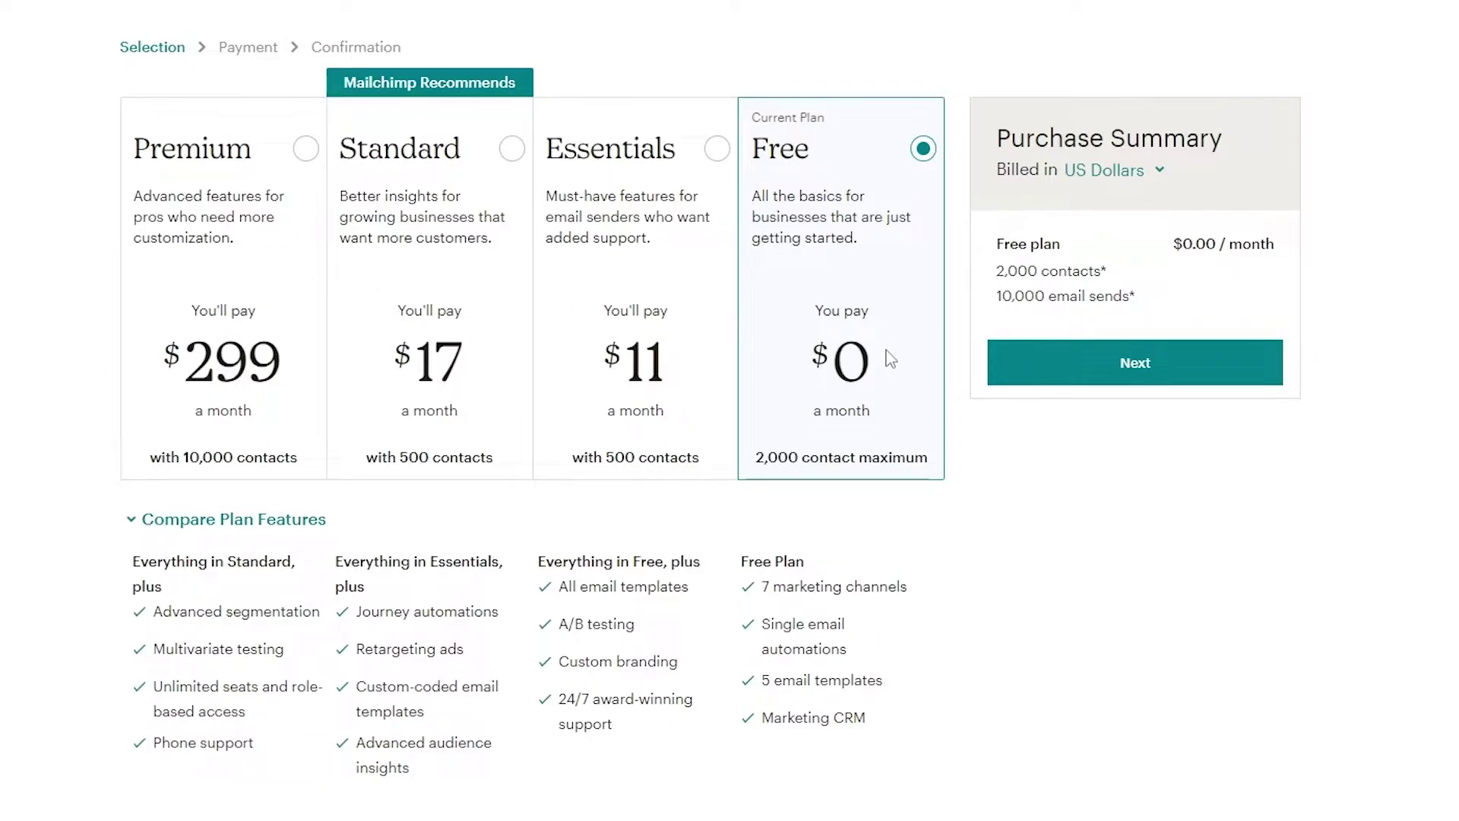
pyautogui.click(1076, 368)
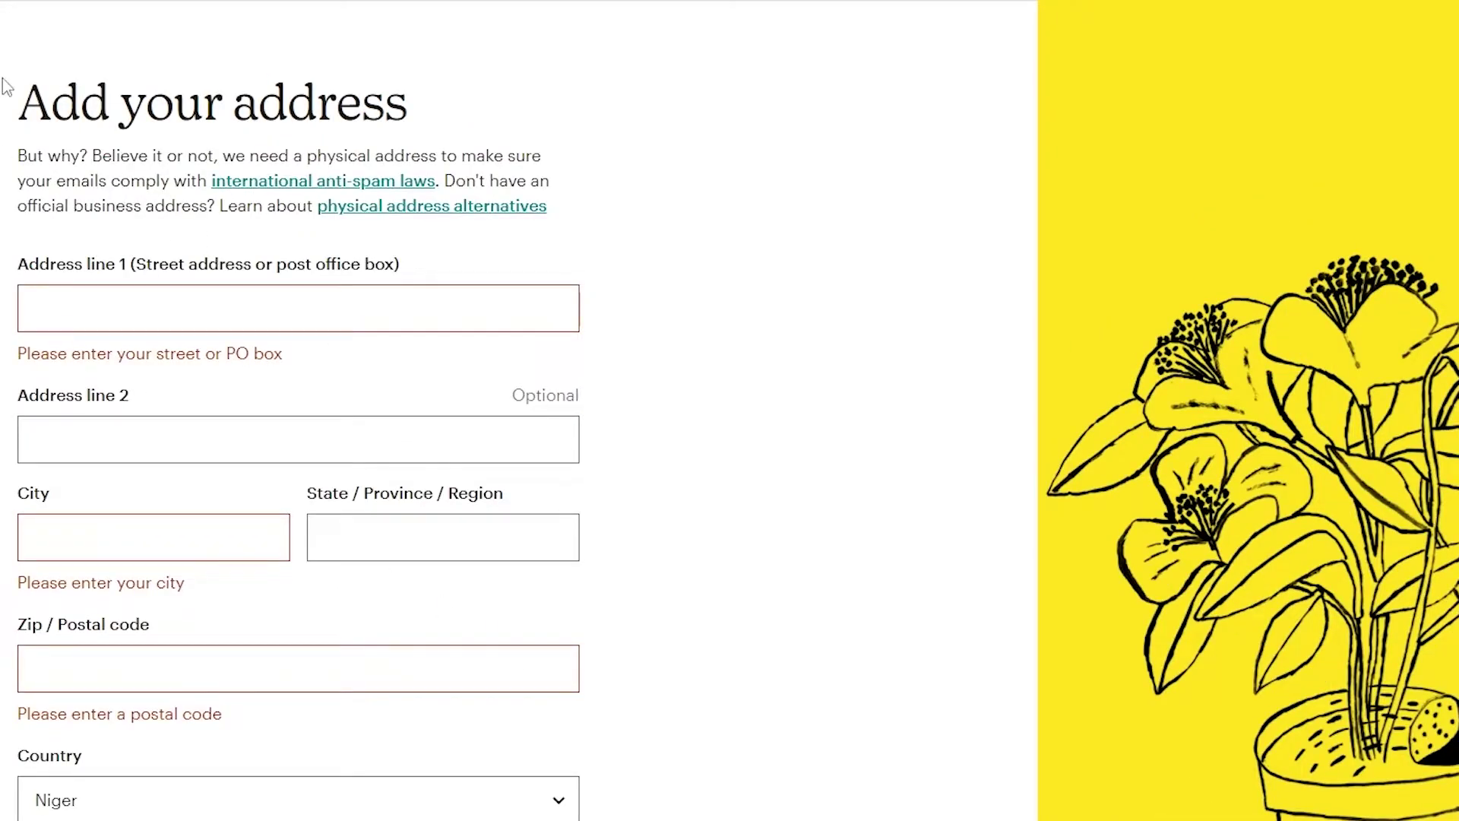
# Step: Get past the address form and answer No to the question about having any contacts
pyautogui.scroll(-2, 354, 349)
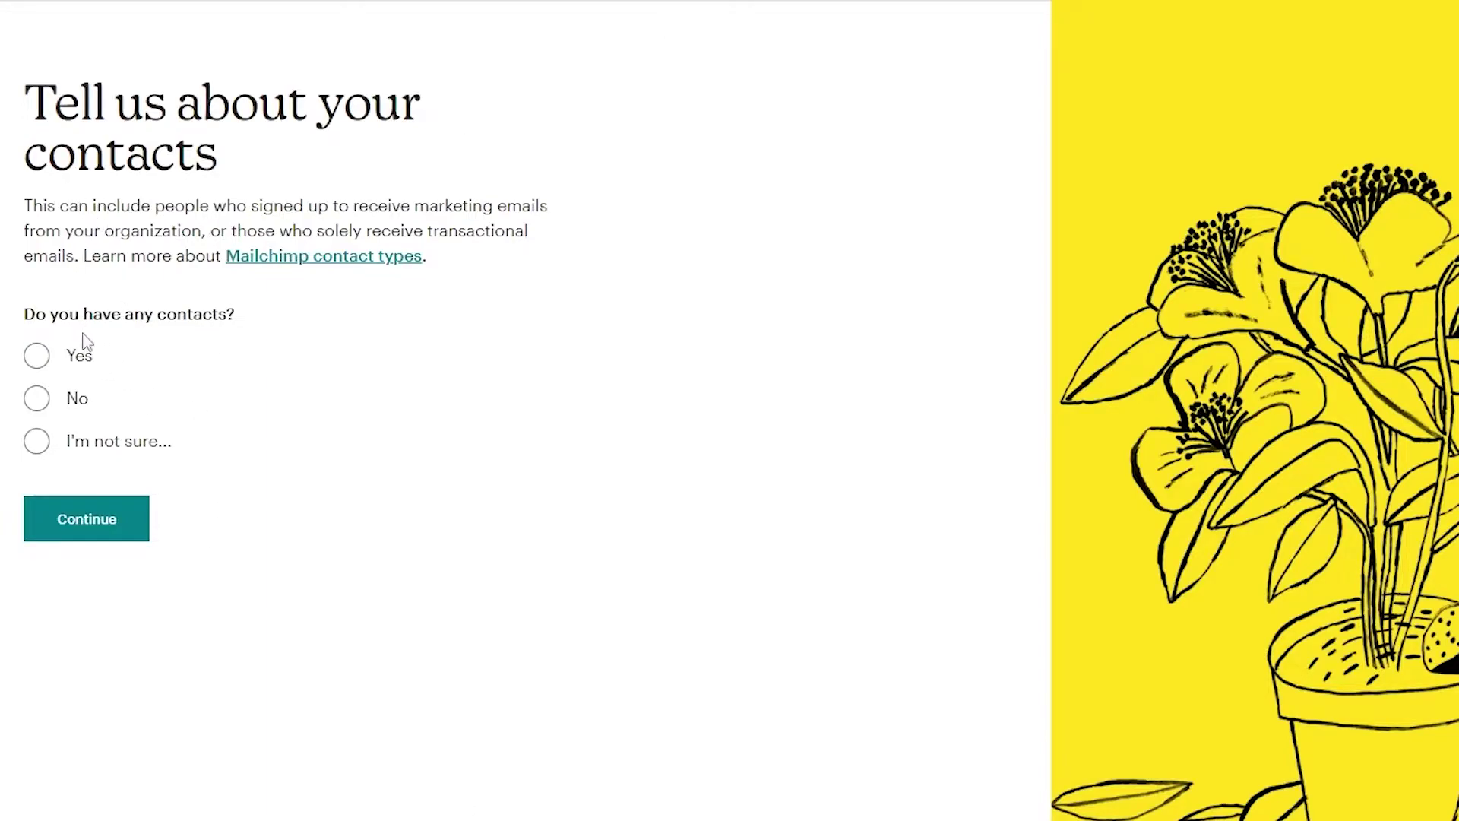
pyautogui.click(39, 412)
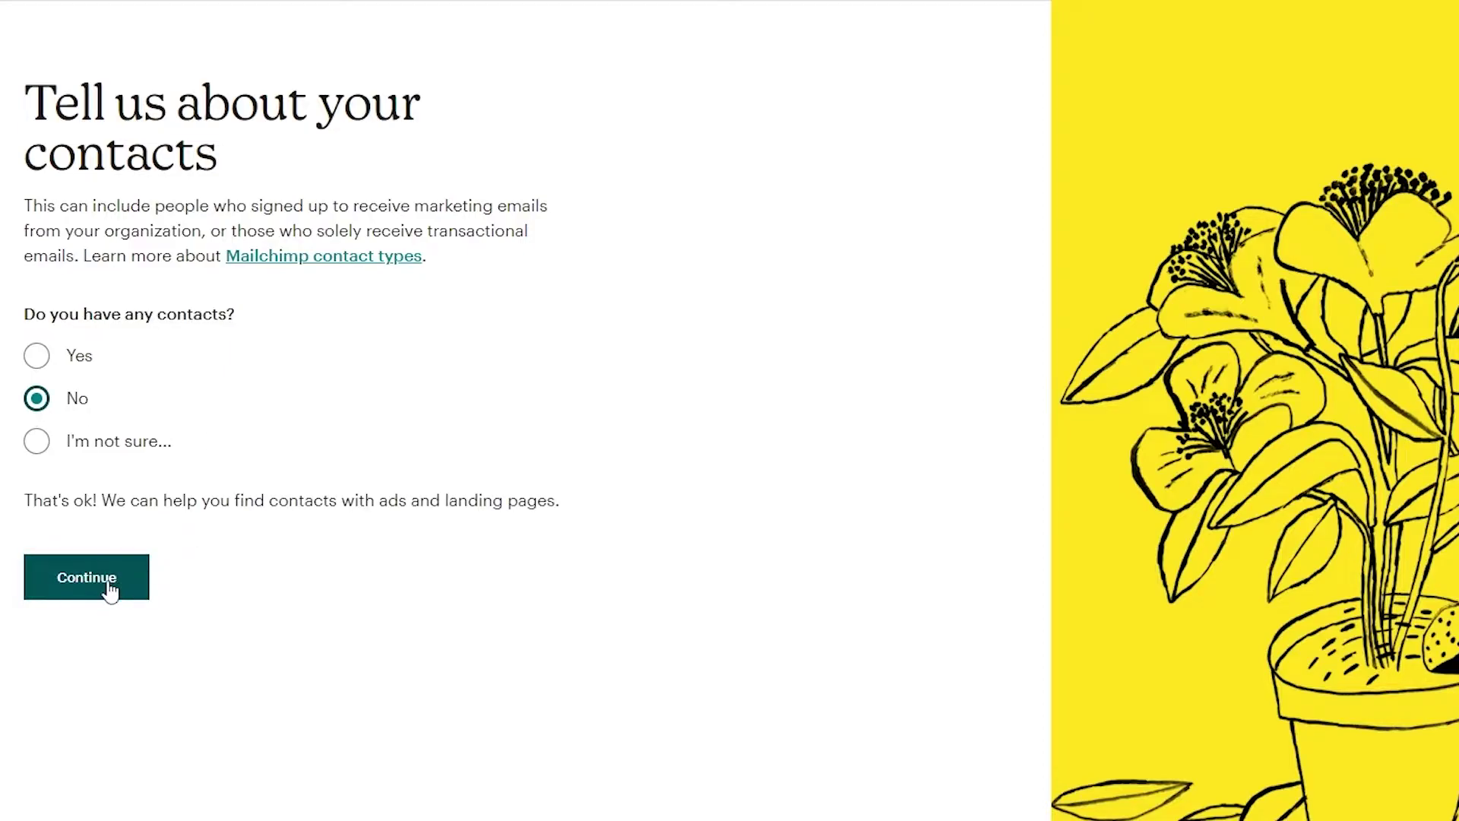
pyautogui.click(110, 585)
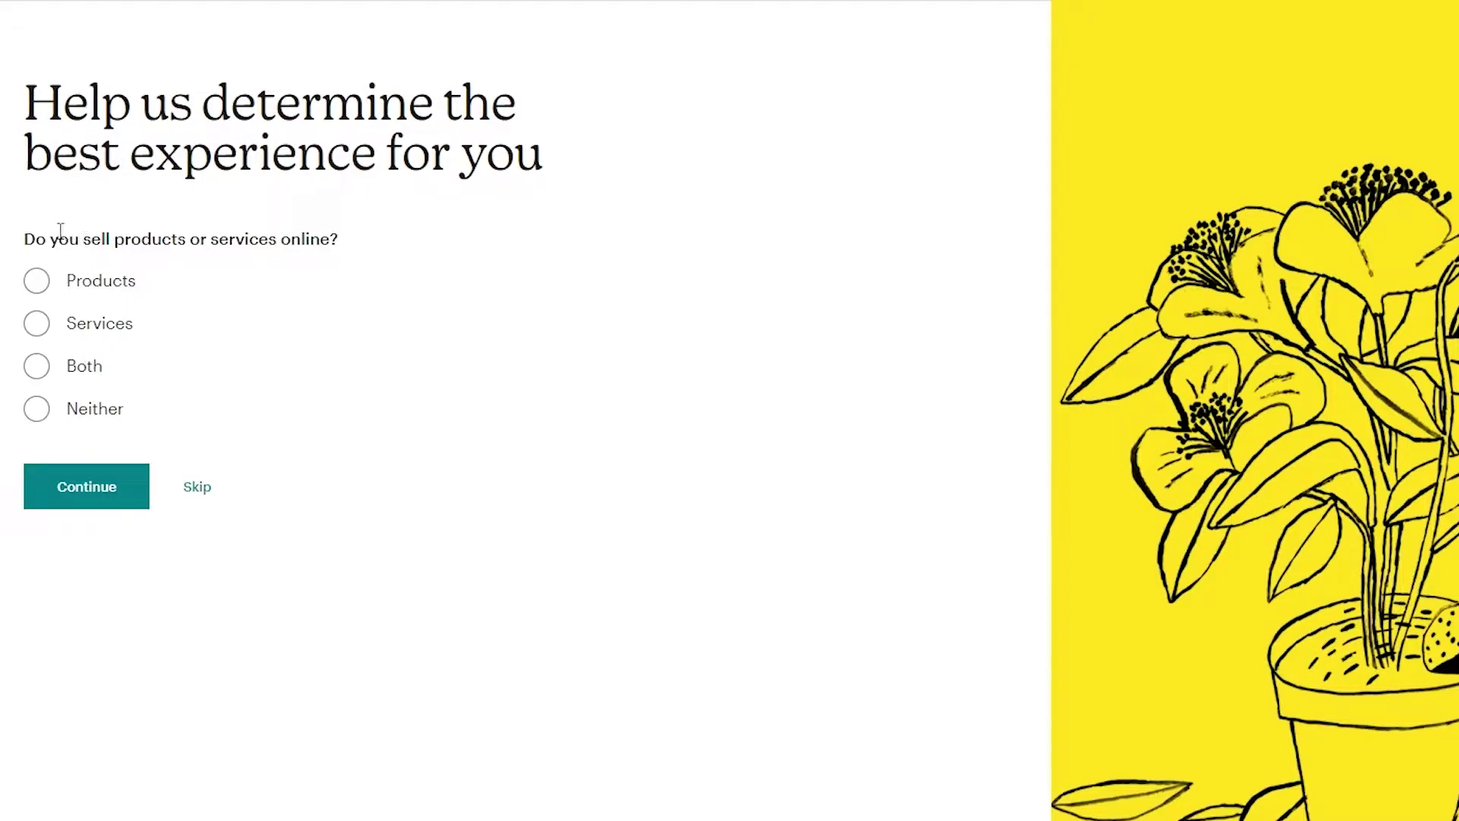
# Step: Answer Neither for selling products or services online now and in the future, and finish setup without subscribing to additional emails
pyautogui.click(38, 414)
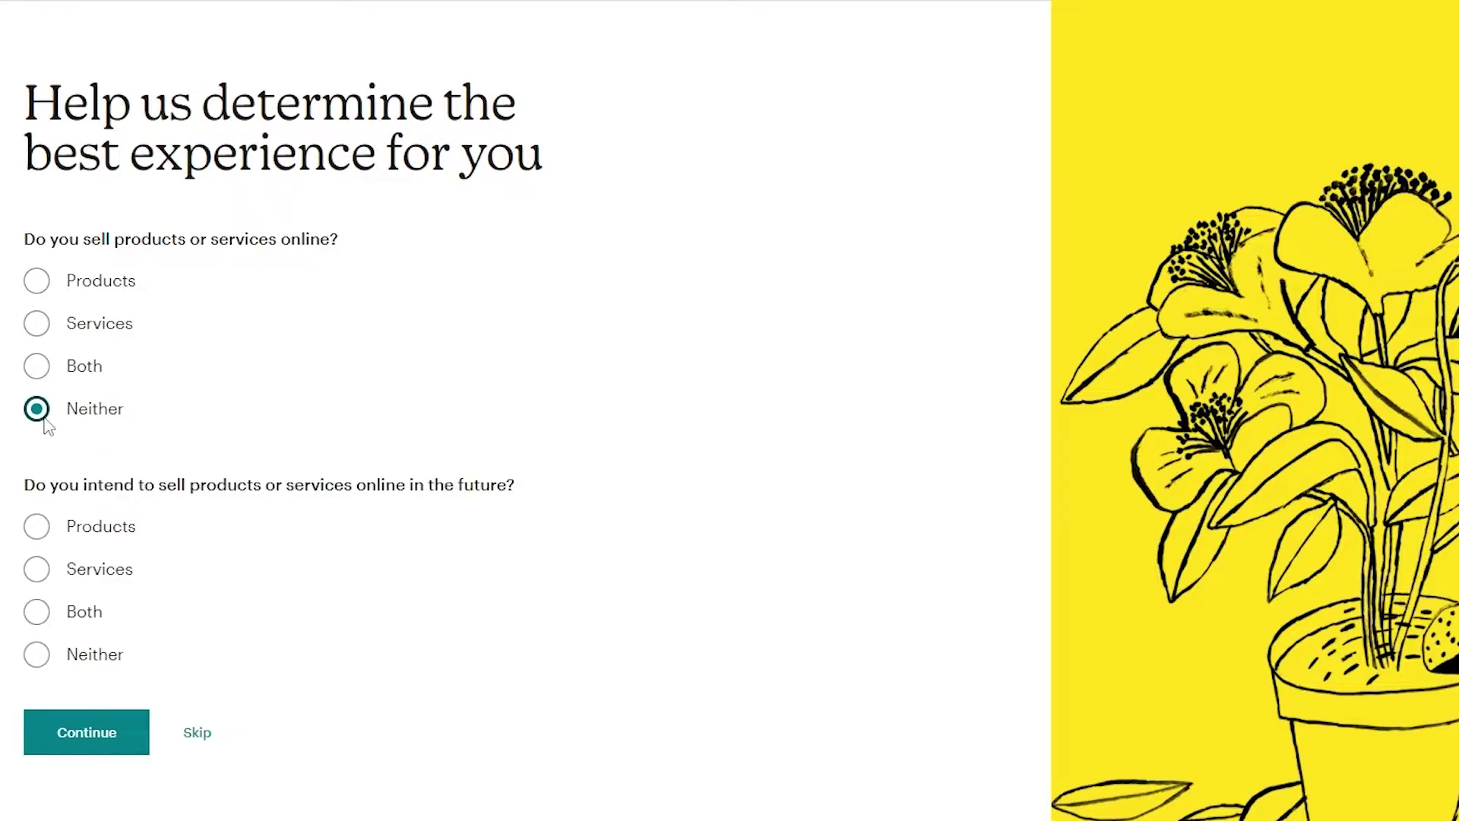
pyautogui.click(41, 657)
pyautogui.click(121, 750)
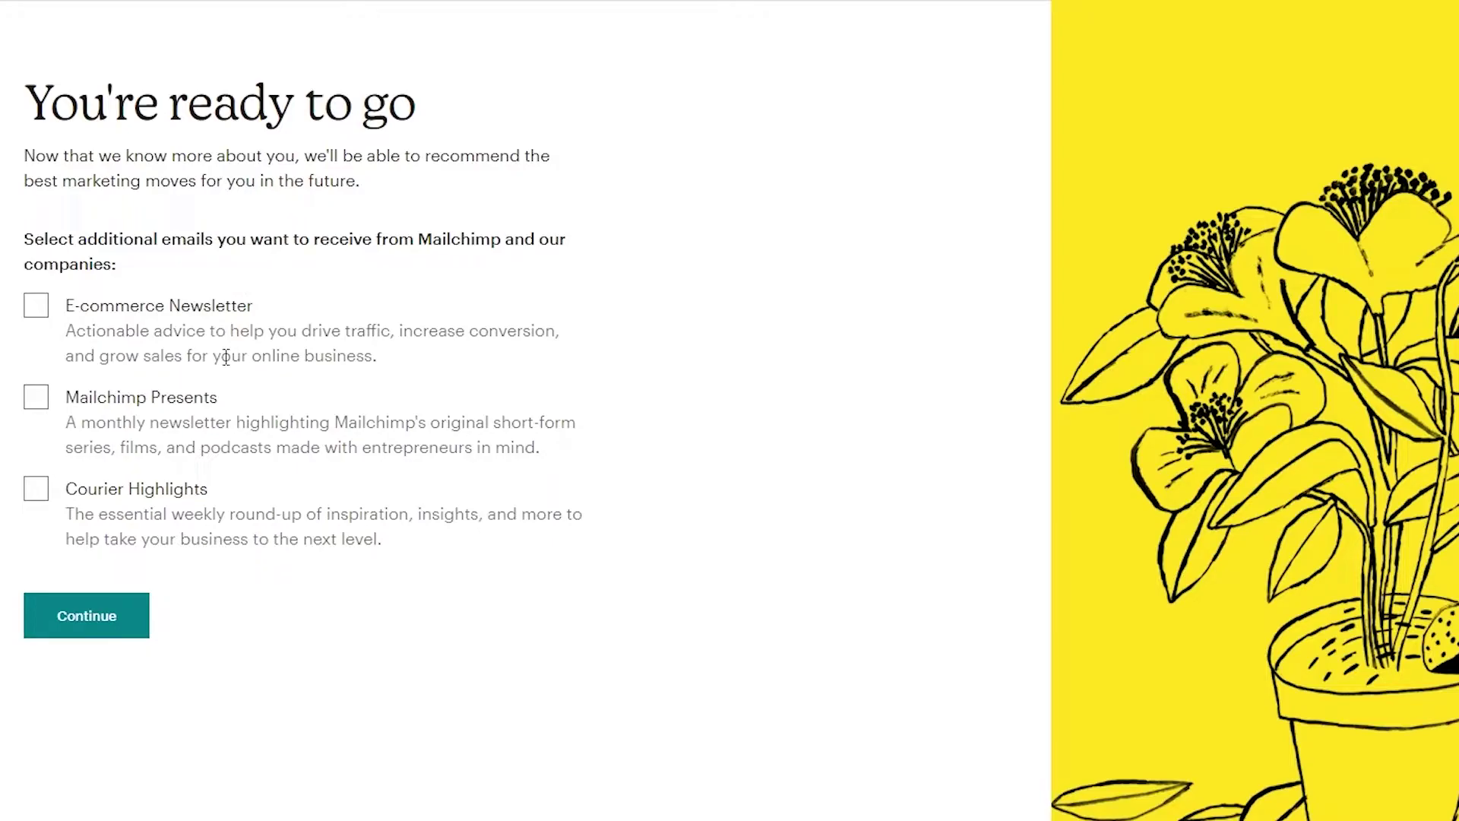
pyautogui.click(107, 615)
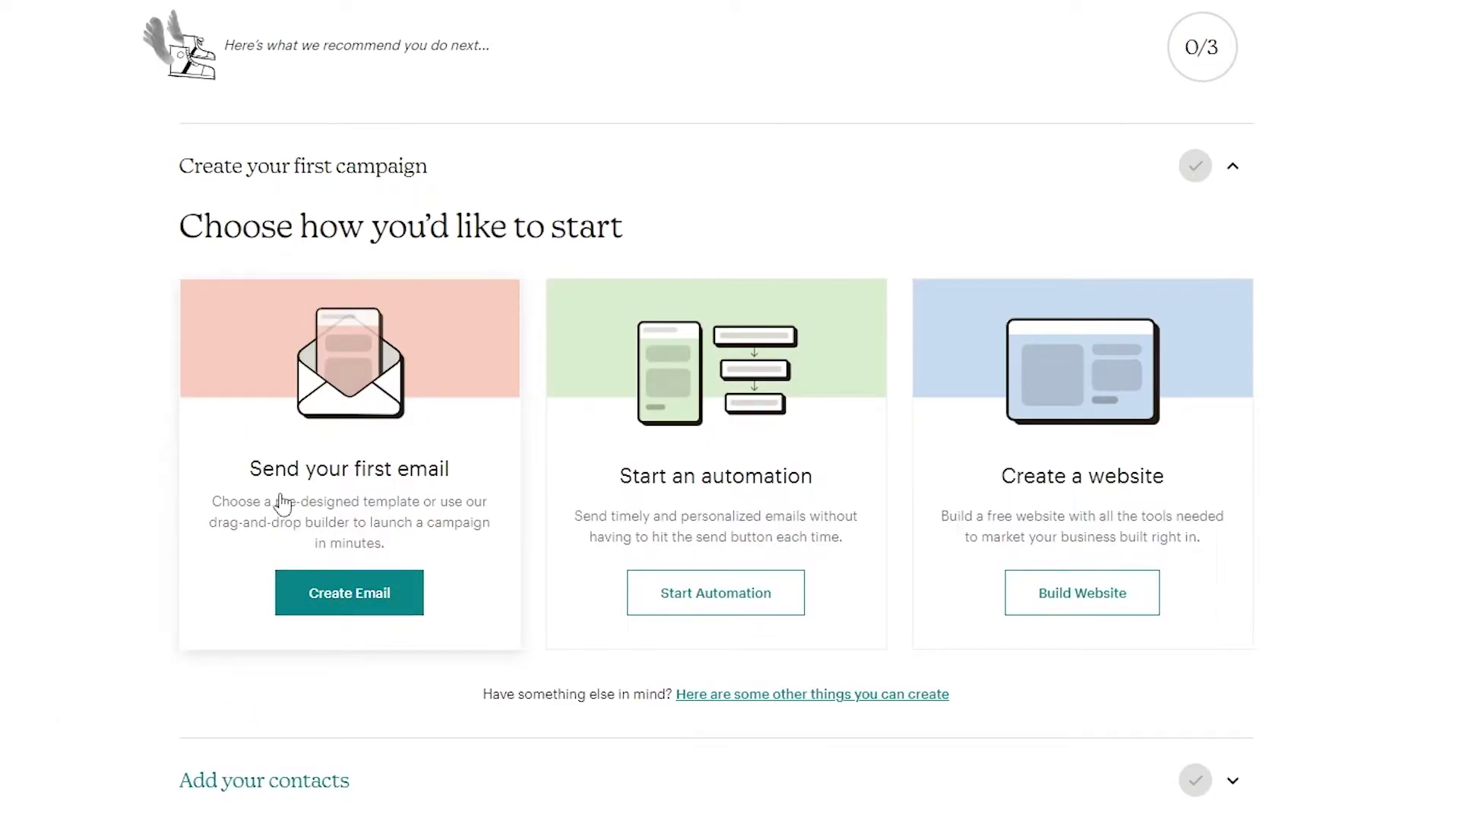
# Step: Look over the options for starting a first campaign and the ways to grow contacts on the Audience Dashboard
pyautogui.scroll(-2, 760, 508)
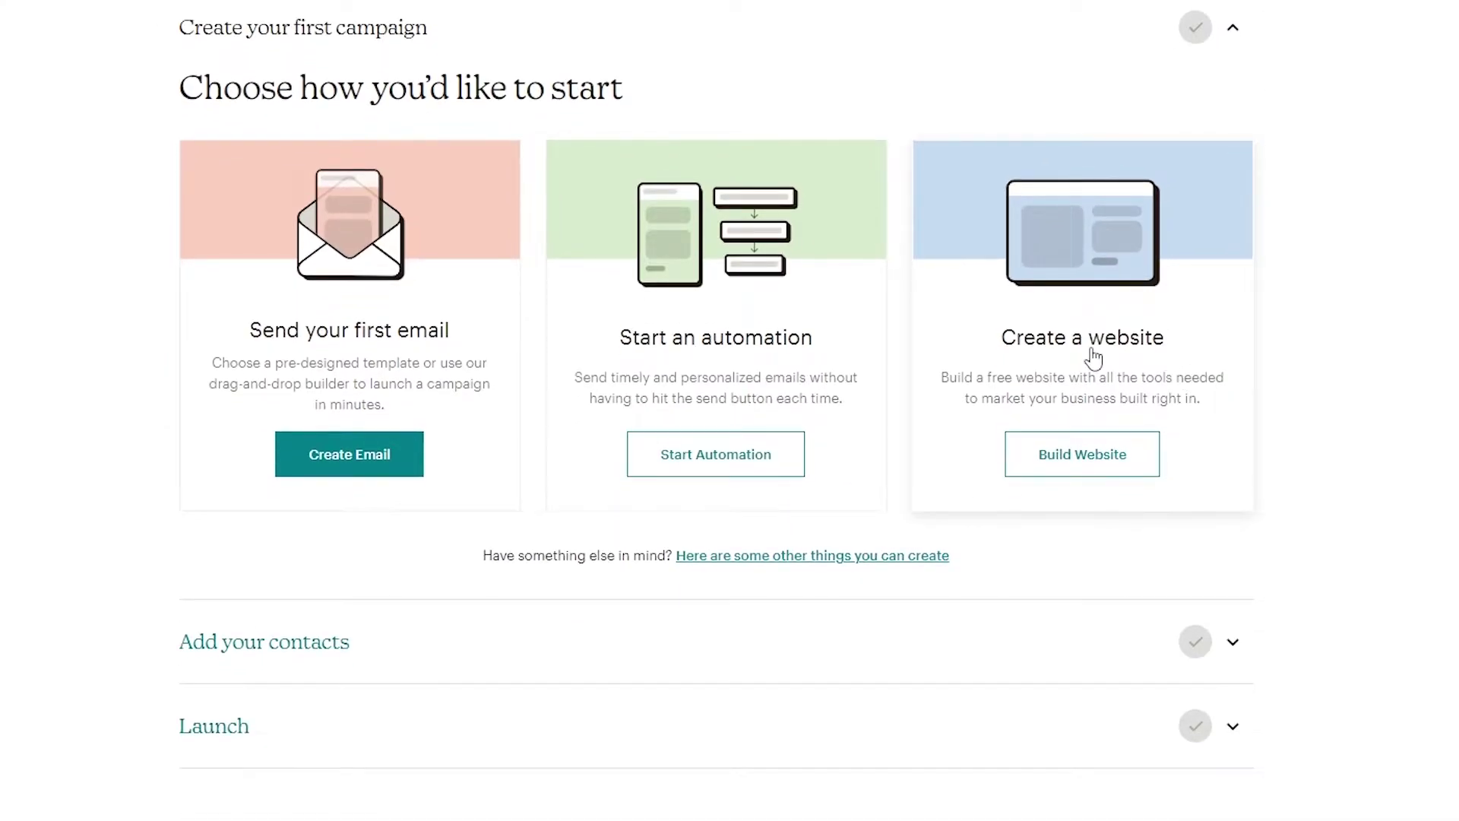
pyautogui.scroll(2, 205, 366)
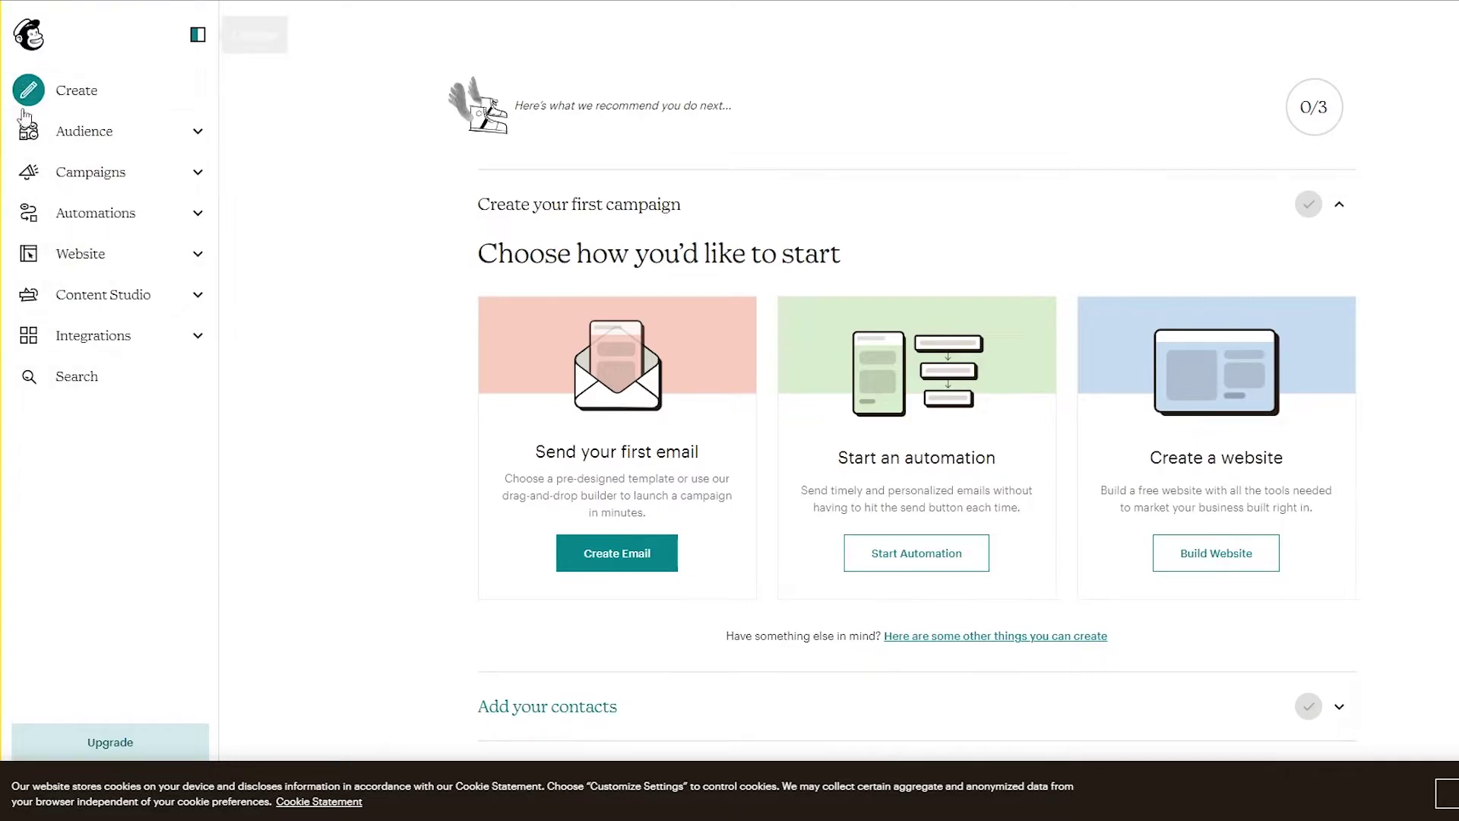
pyautogui.click(190, 140)
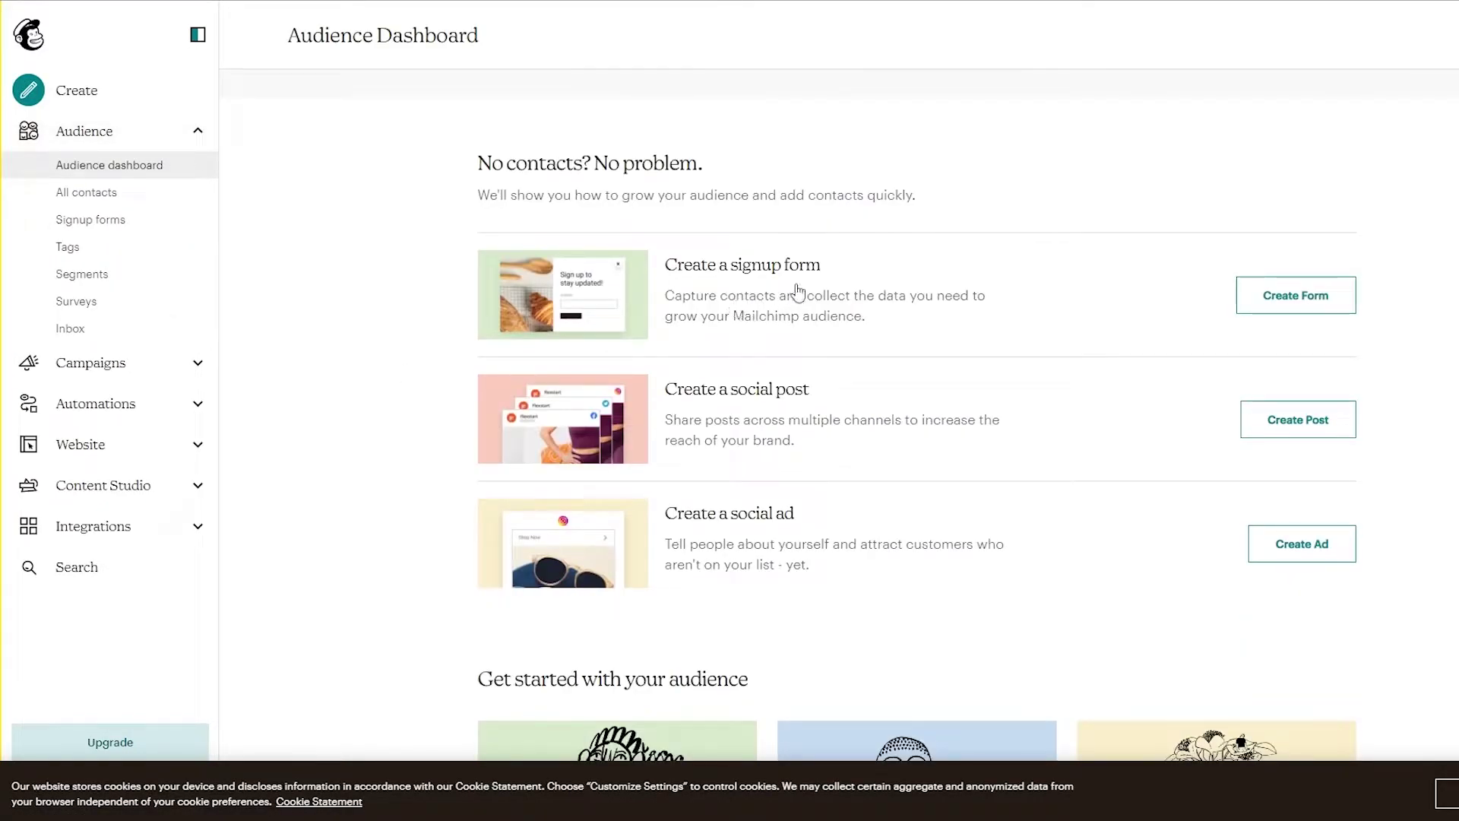
pyautogui.scroll(-3, 810, 334)
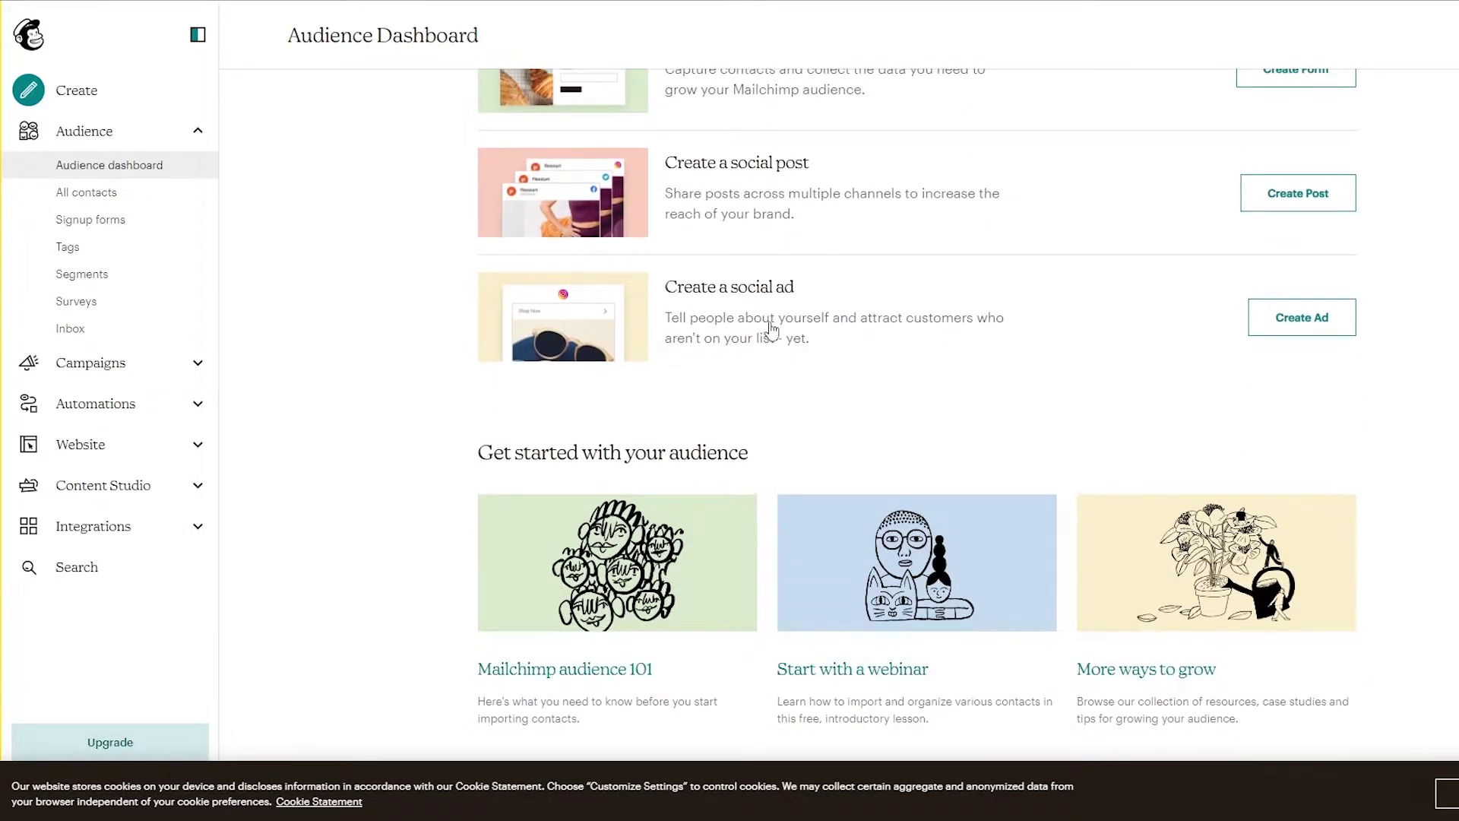
pyautogui.scroll(3, 792, 336)
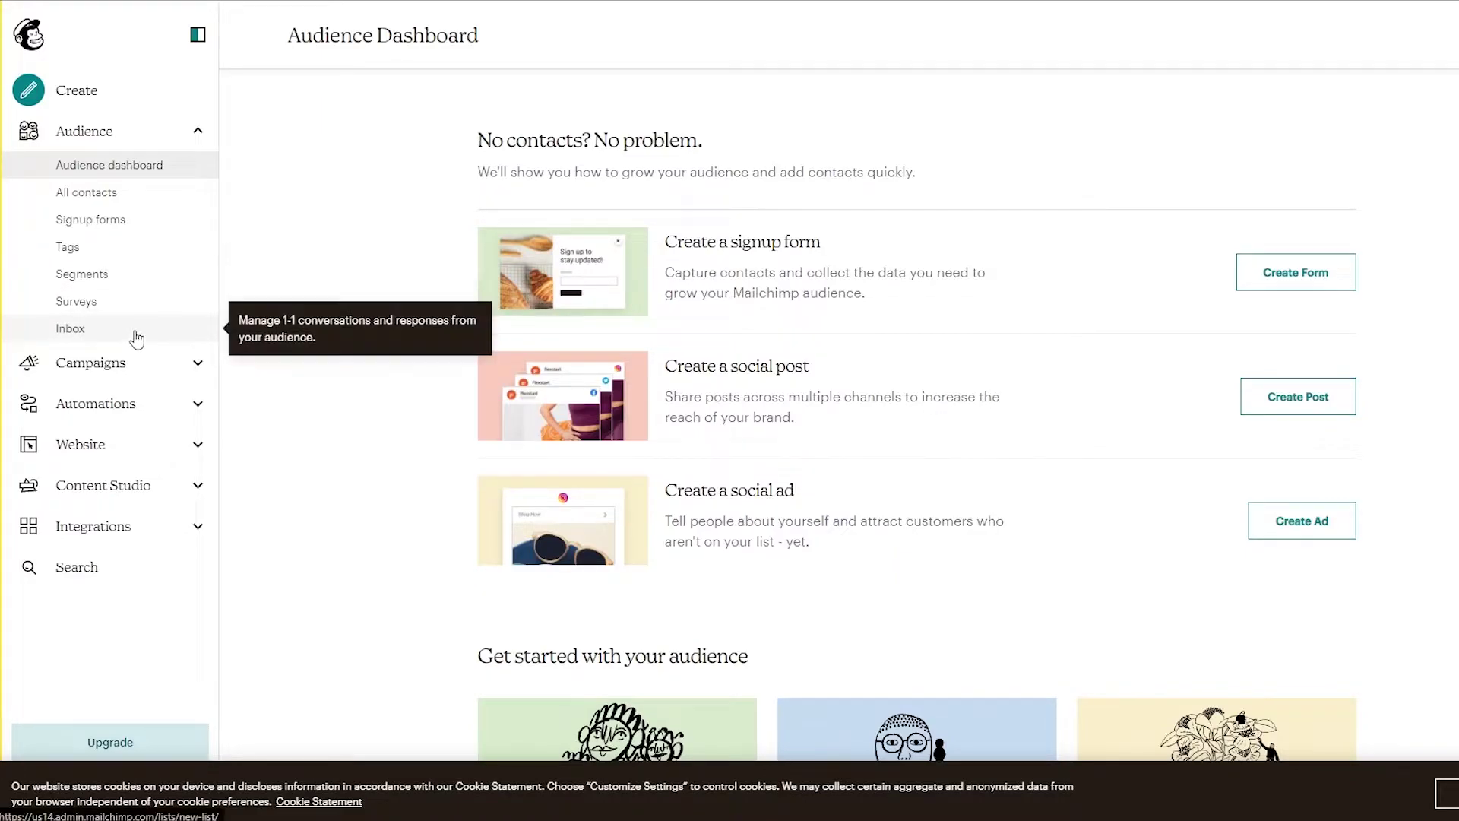
# Step: Open the list of all campaigns and look over its status and type filters
pyautogui.click(201, 370)
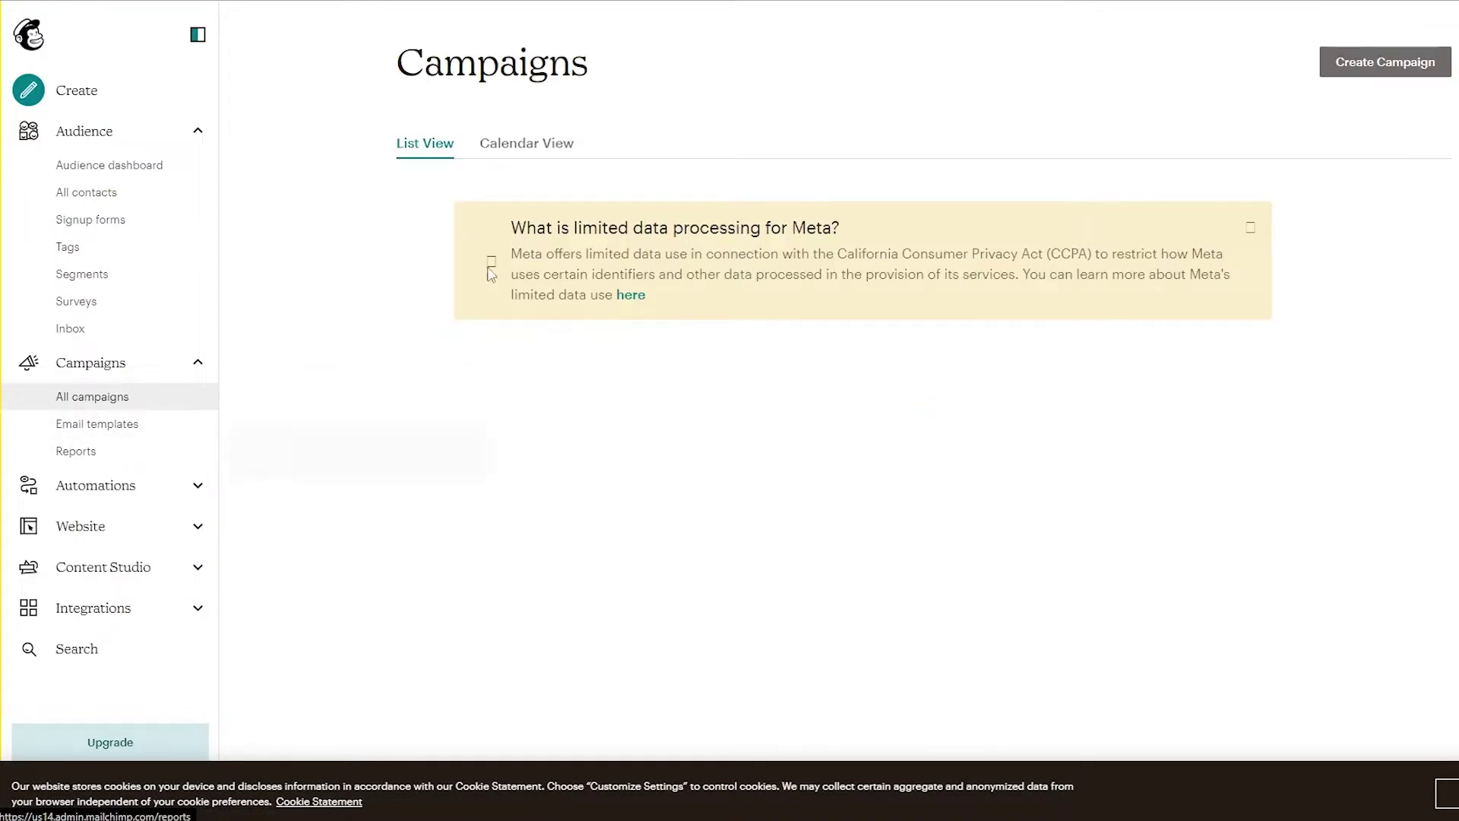
pyautogui.scroll(-5, 653, 339)
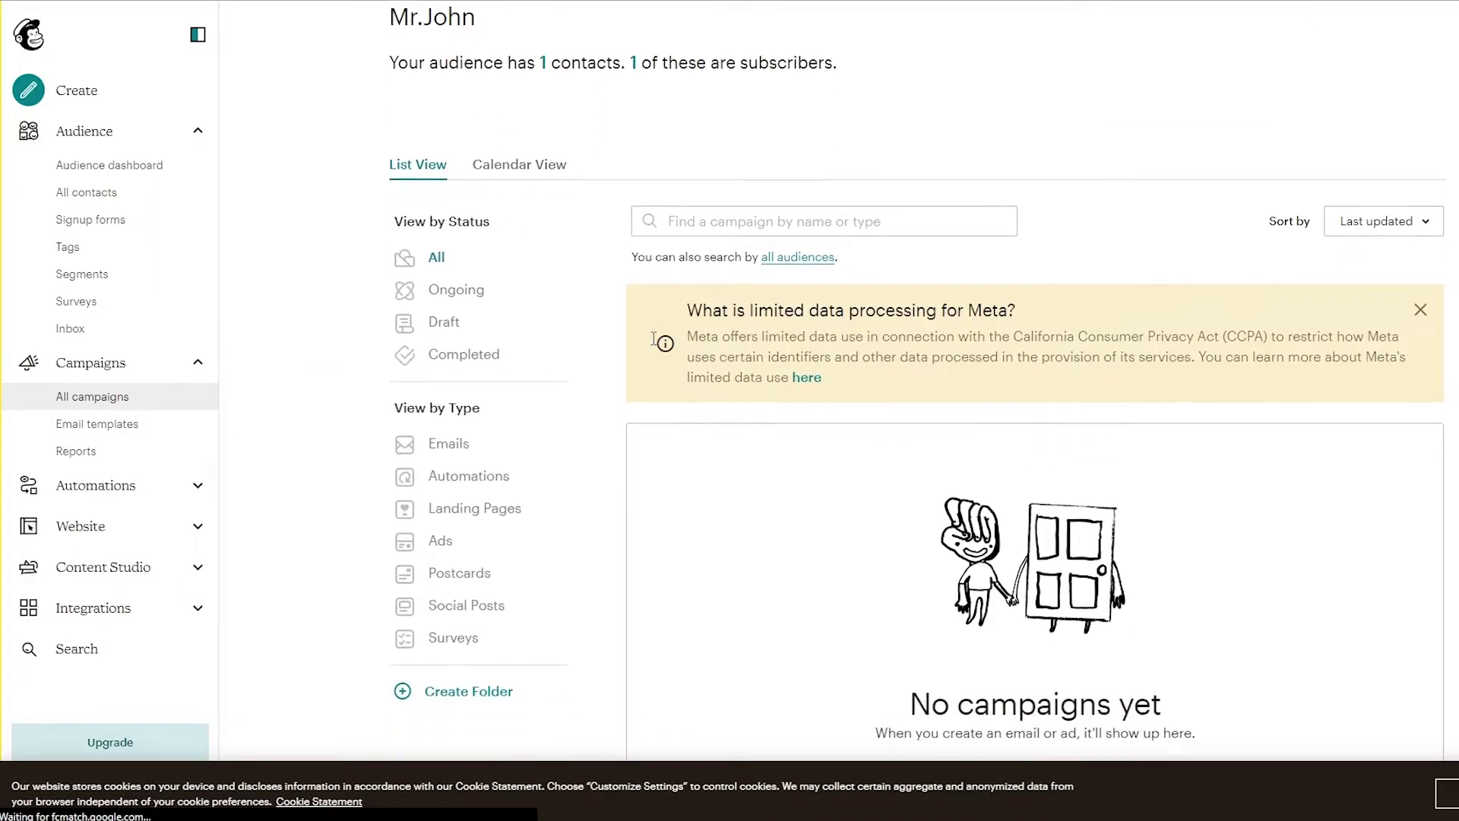
pyautogui.scroll(4, 654, 338)
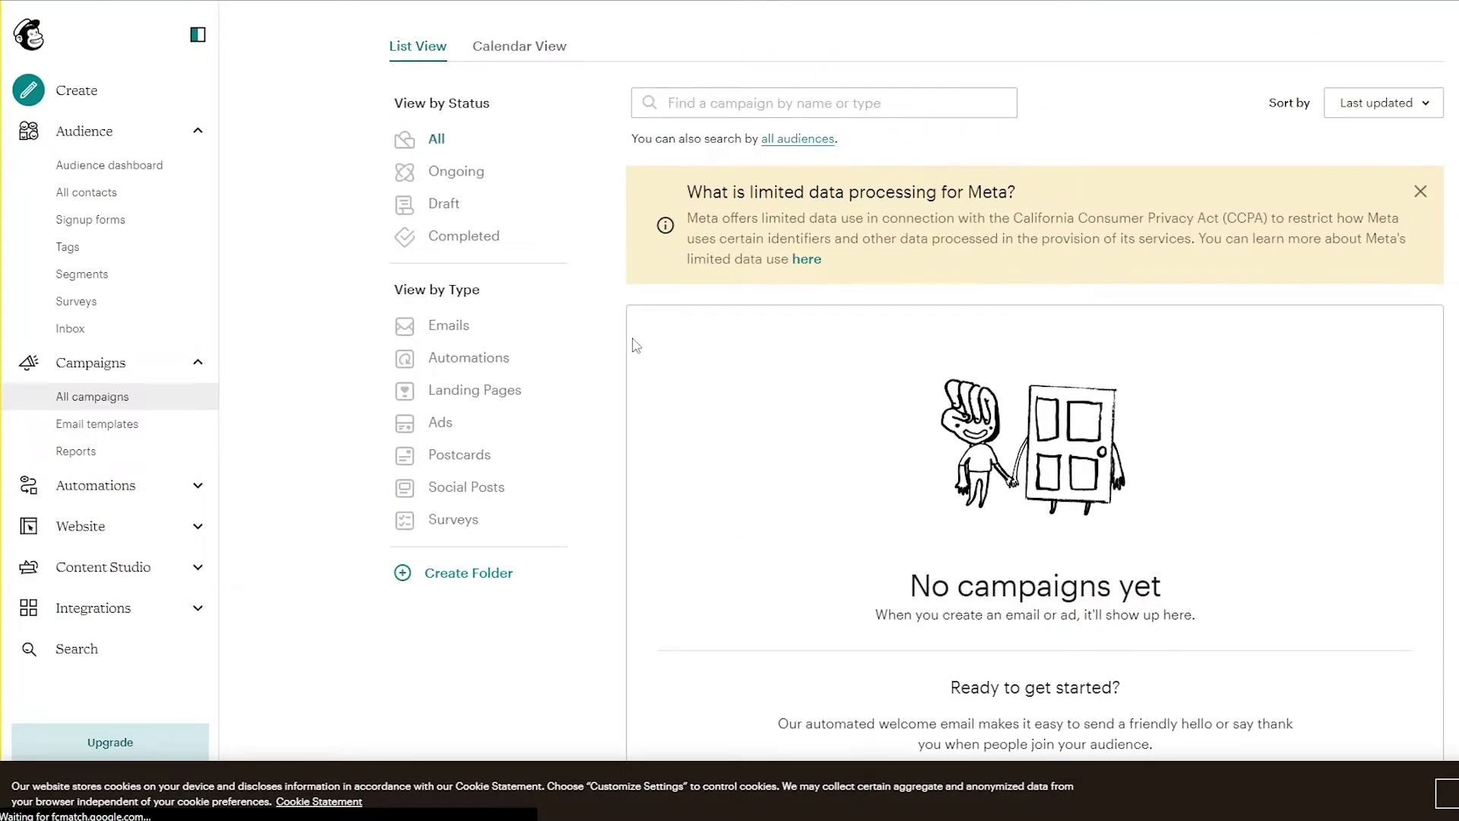
pyautogui.scroll(-3, 637, 346)
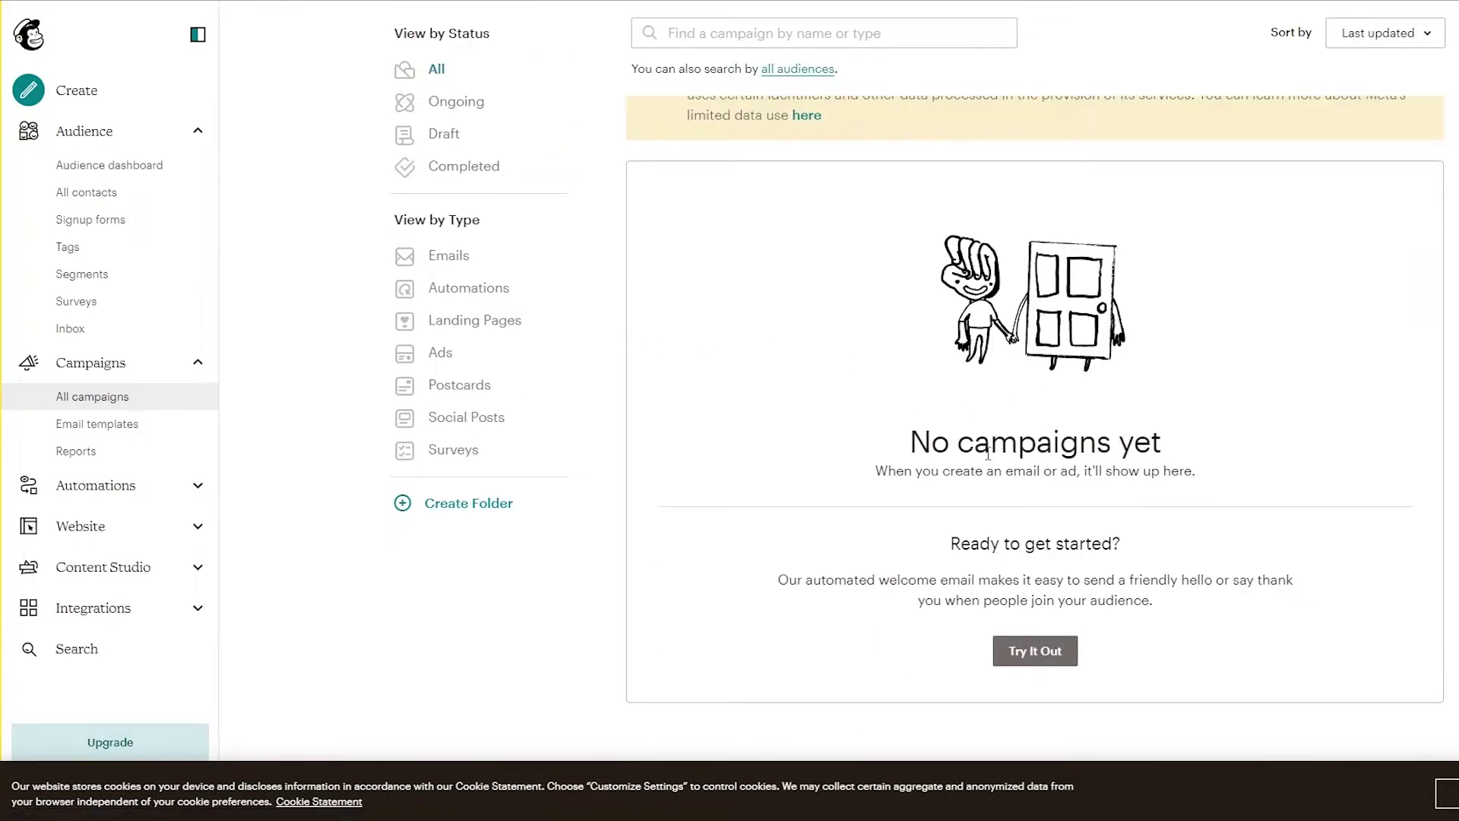
pyautogui.scroll(5, 988, 454)
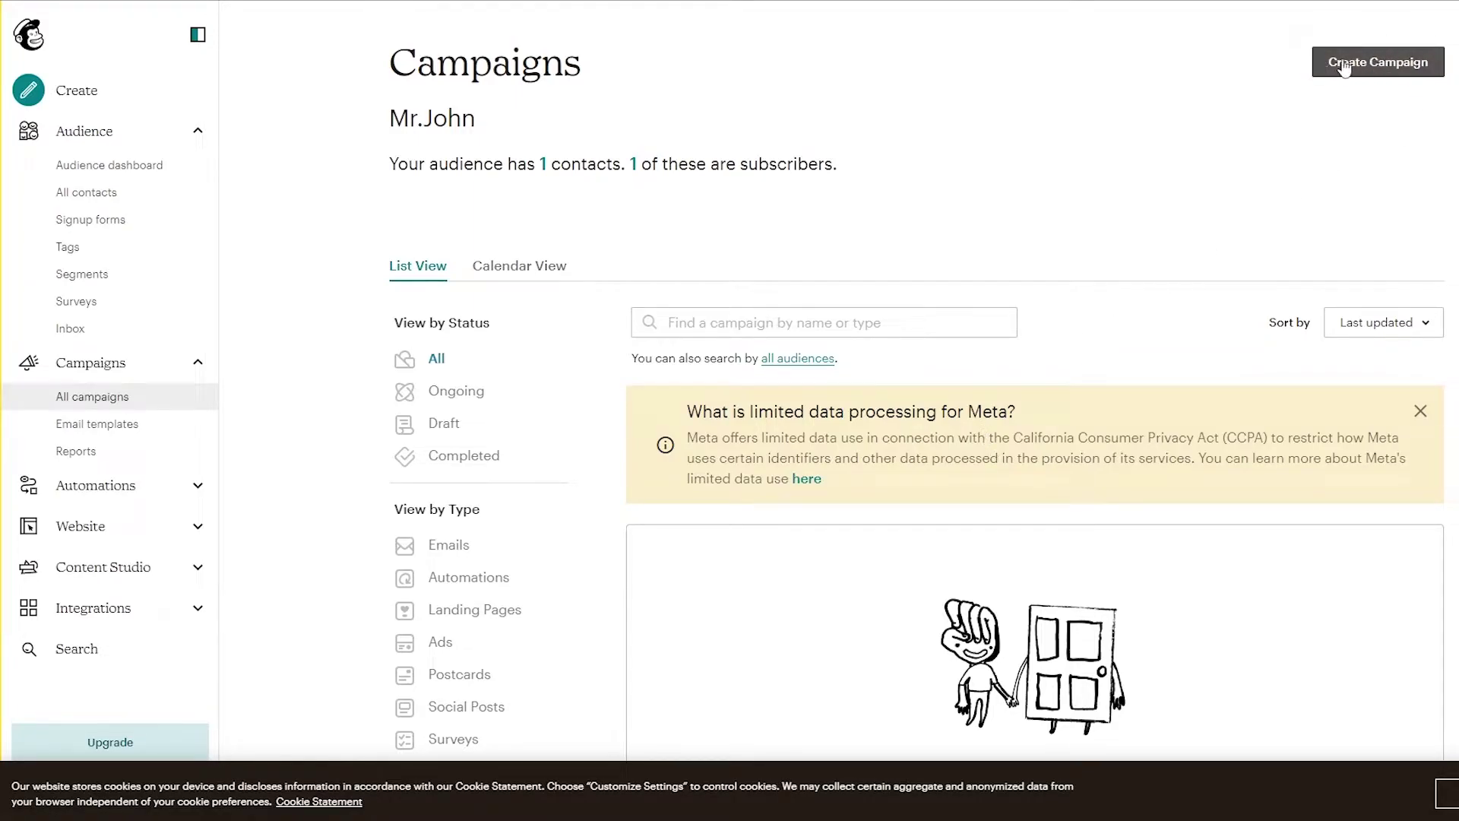
pyautogui.scroll(-3, 916, 391)
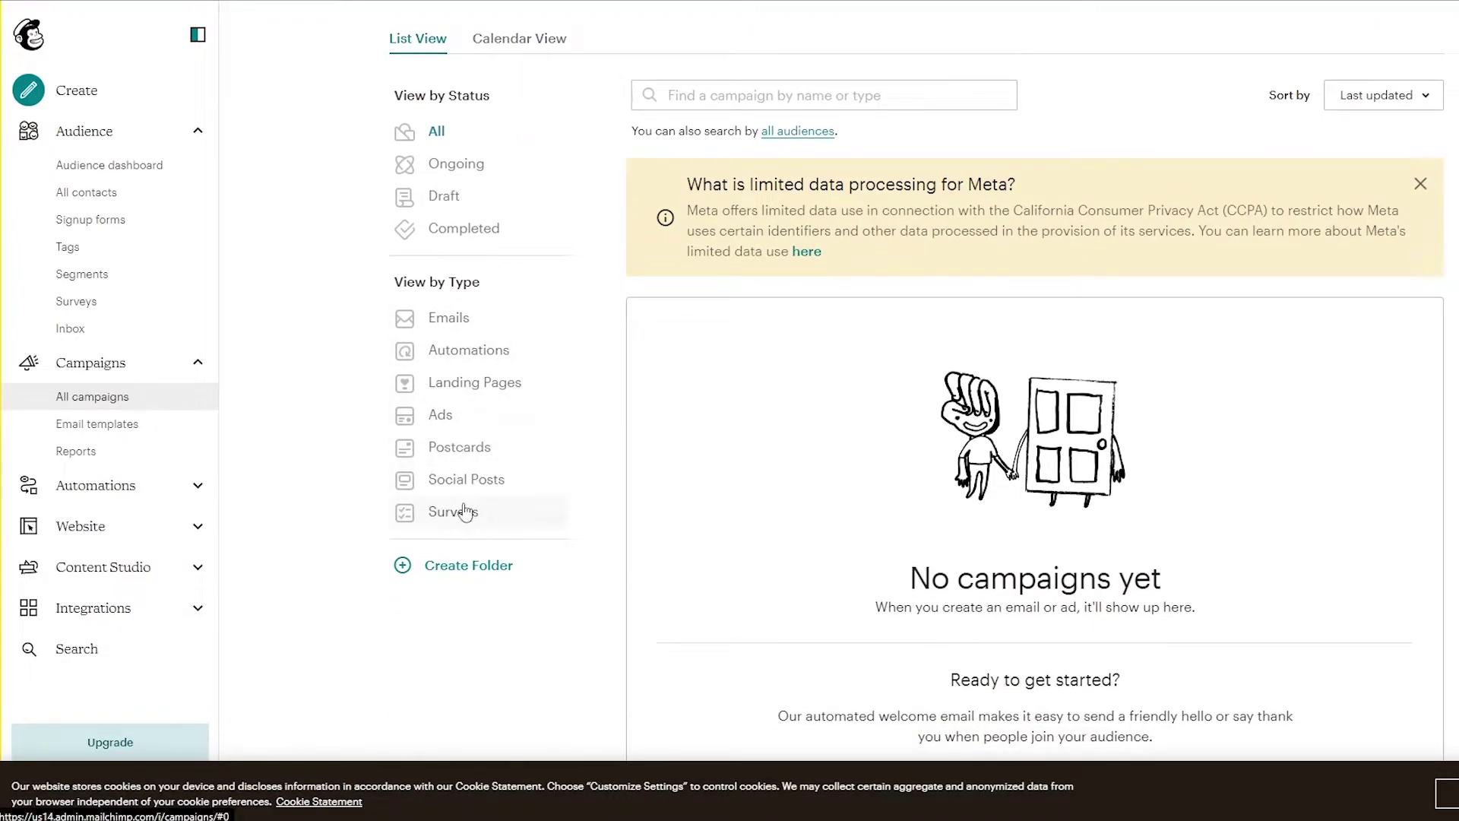
# Step: Filter the campaigns list to show only the Emails type
pyautogui.click(439, 331)
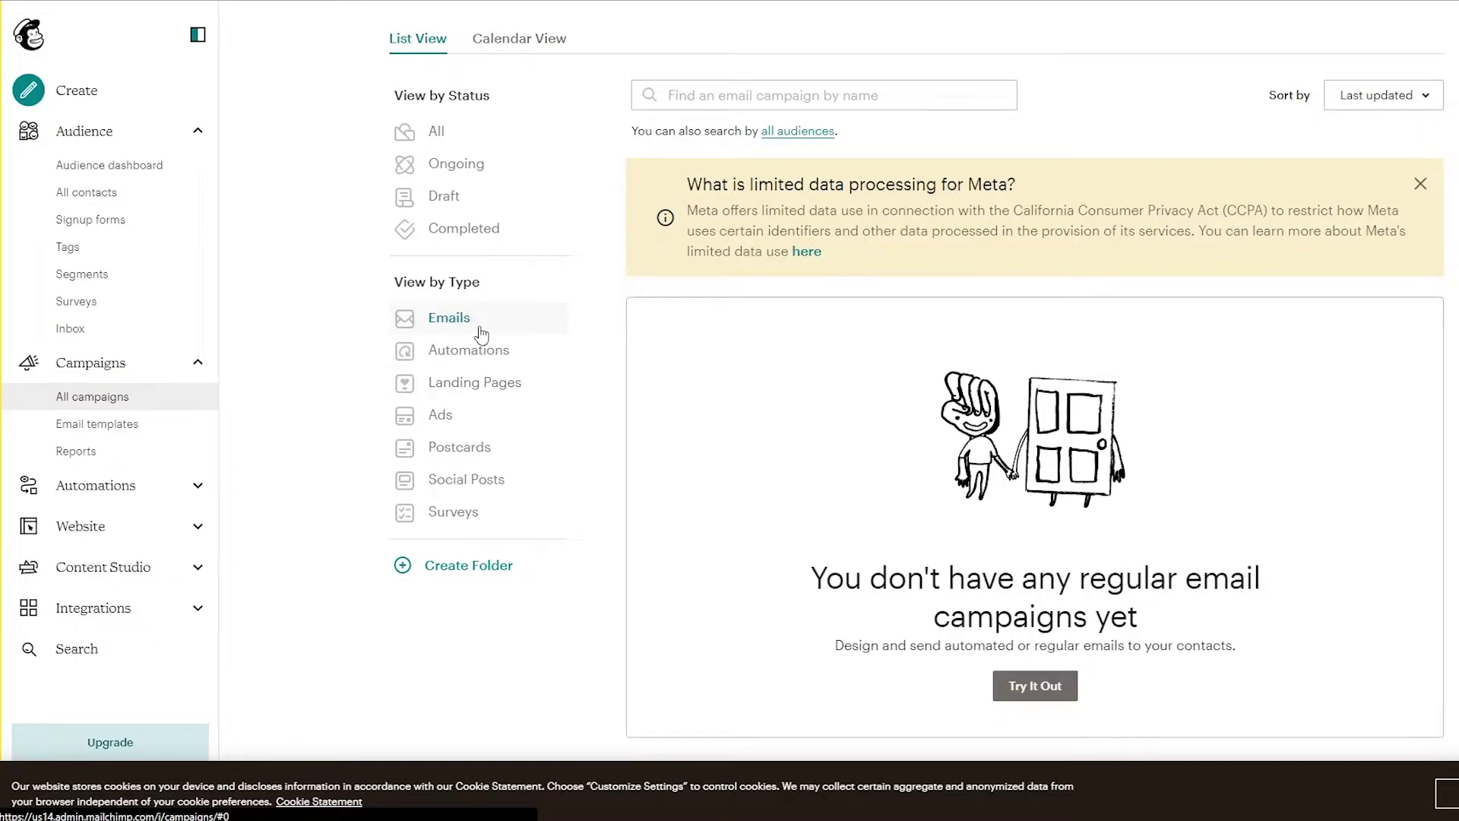
pyautogui.scroll(-1, 971, 488)
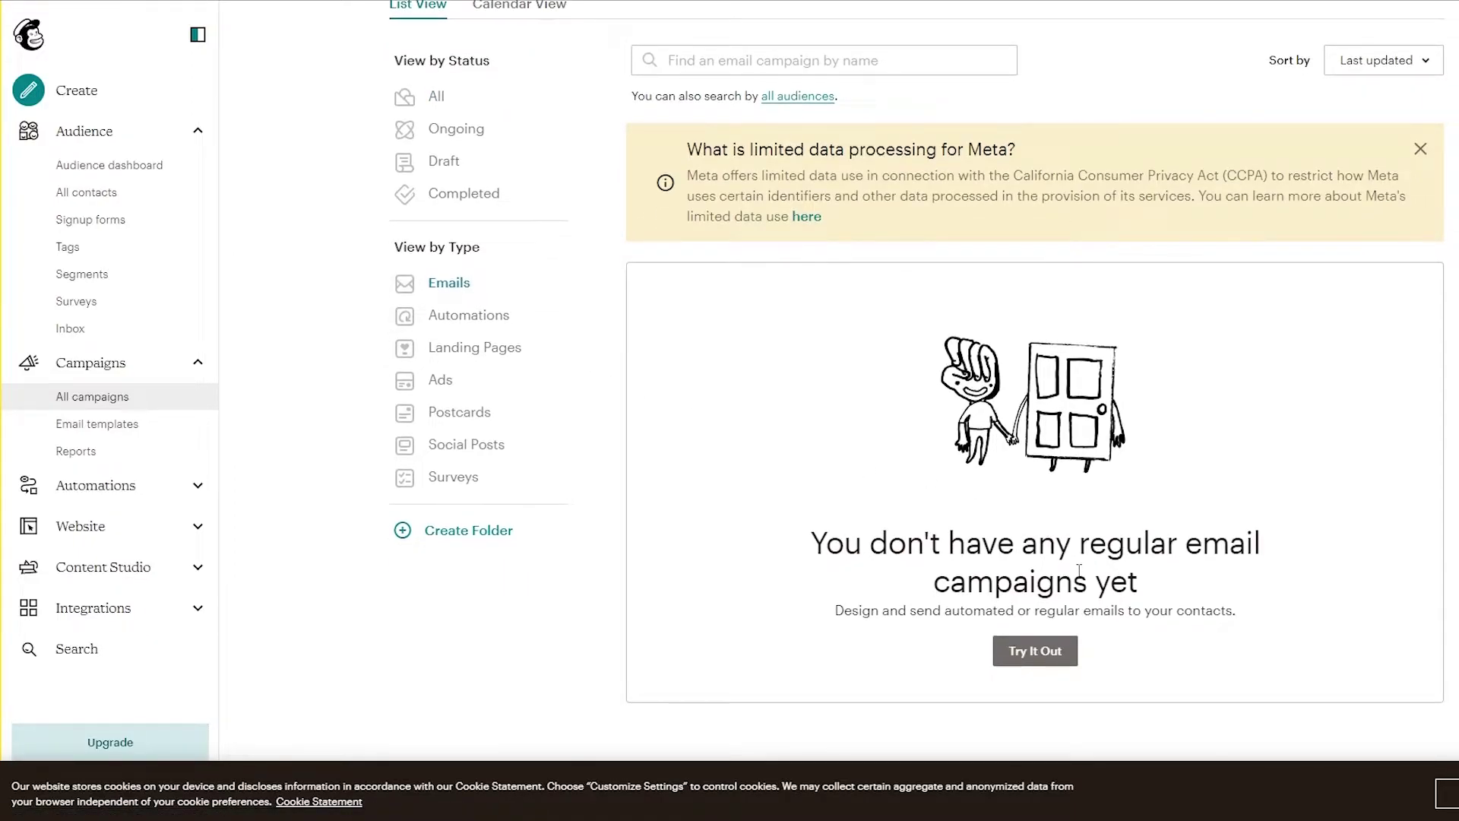
pyautogui.scroll(3, 1197, 472)
# Step: Create a new Regular email campaign and look over the sections of its draft
pyautogui.click(1376, 67)
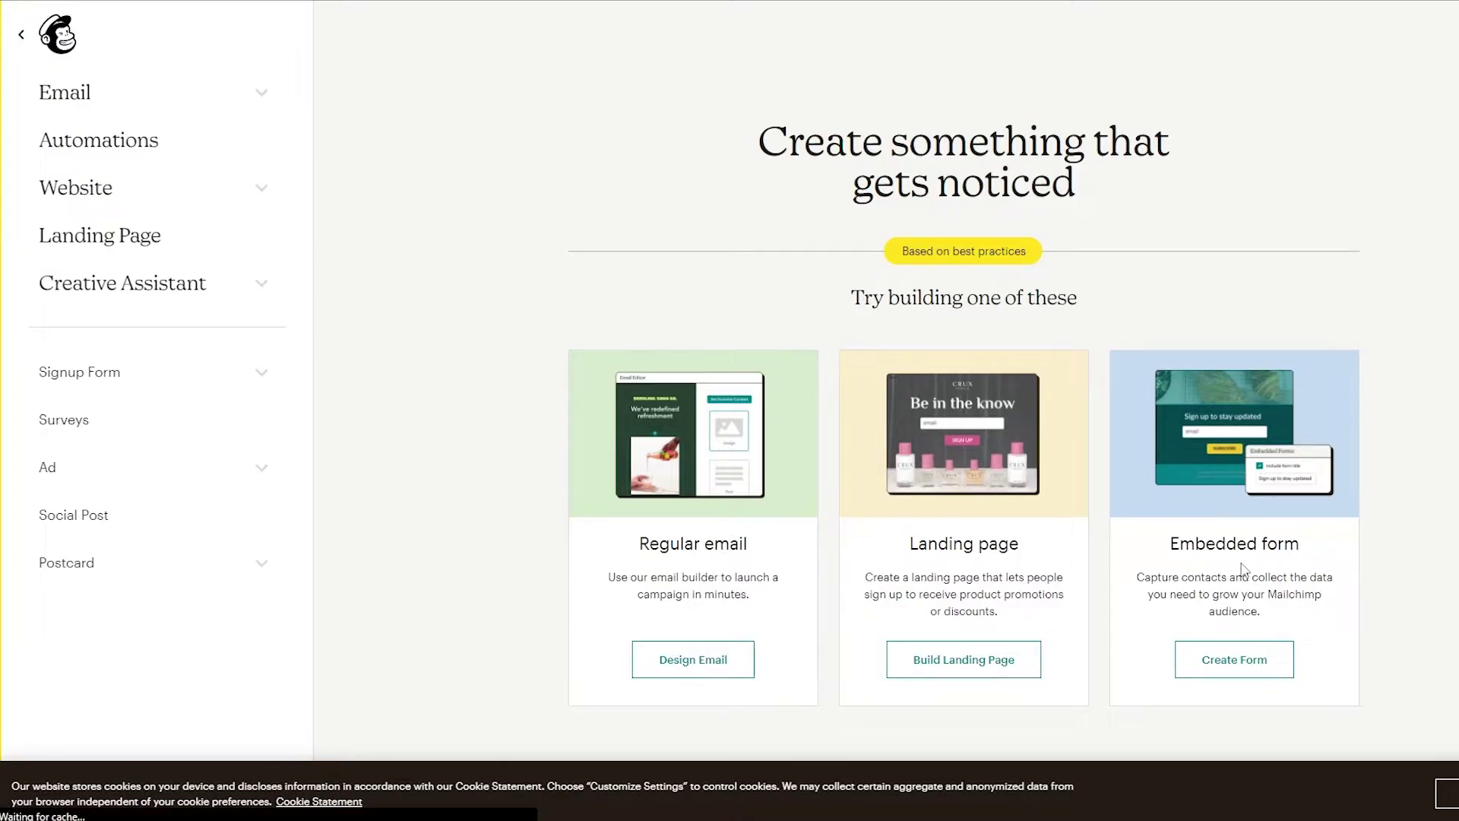
pyautogui.click(693, 666)
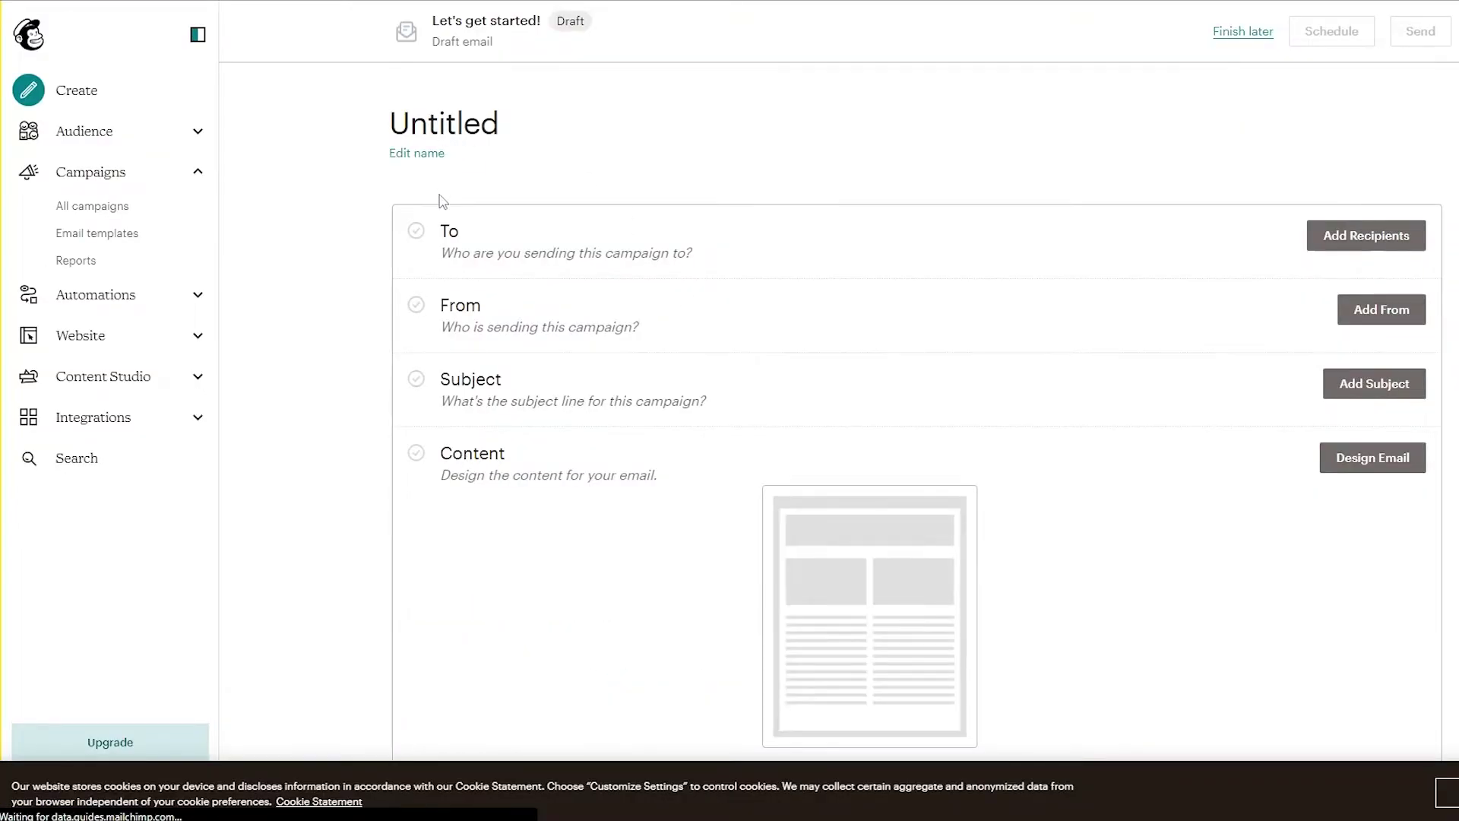
pyautogui.scroll(-2, 441, 201)
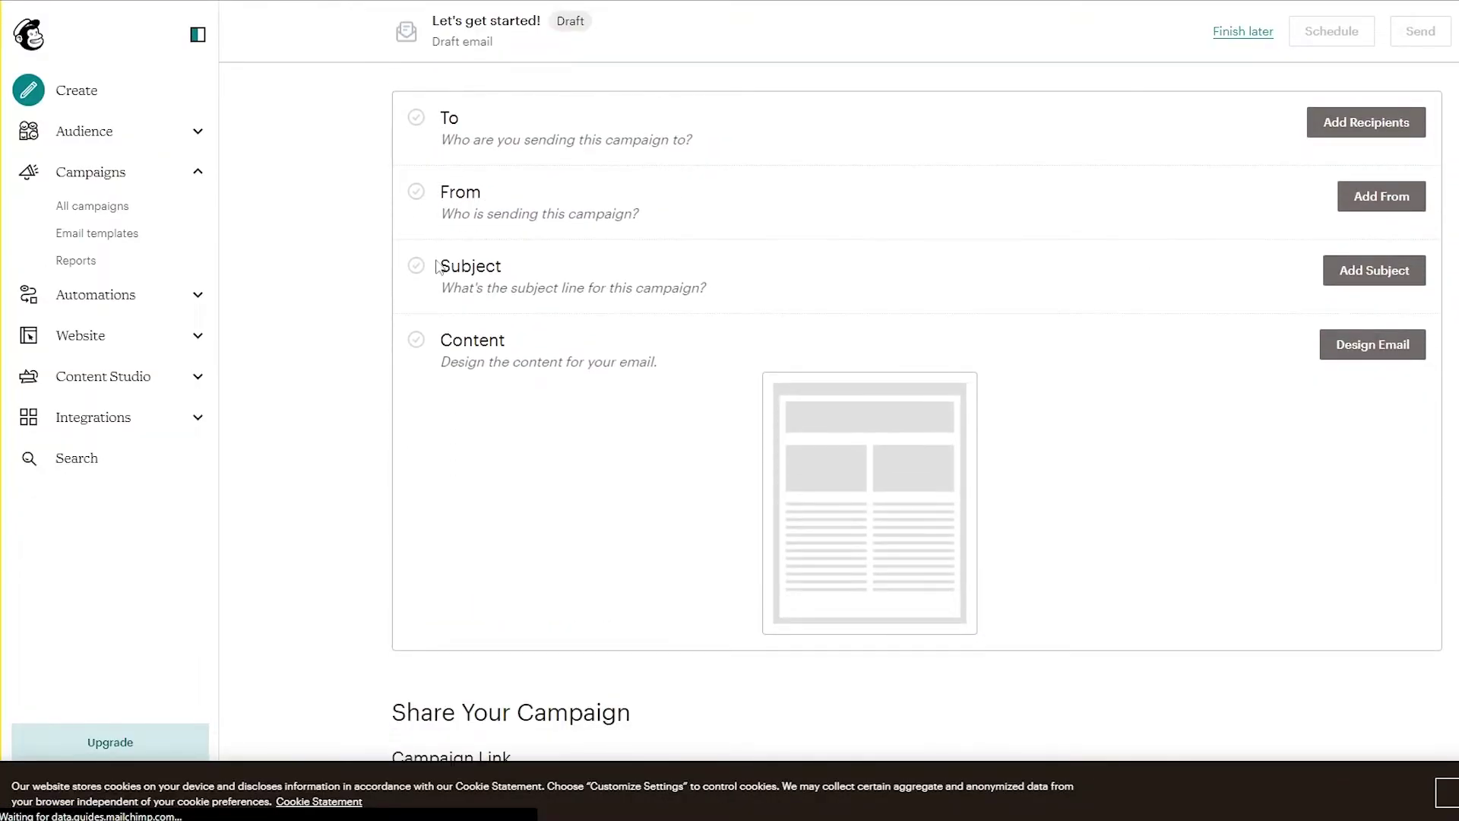
pyautogui.scroll(-2, 498, 349)
pyautogui.scroll(4, 652, 373)
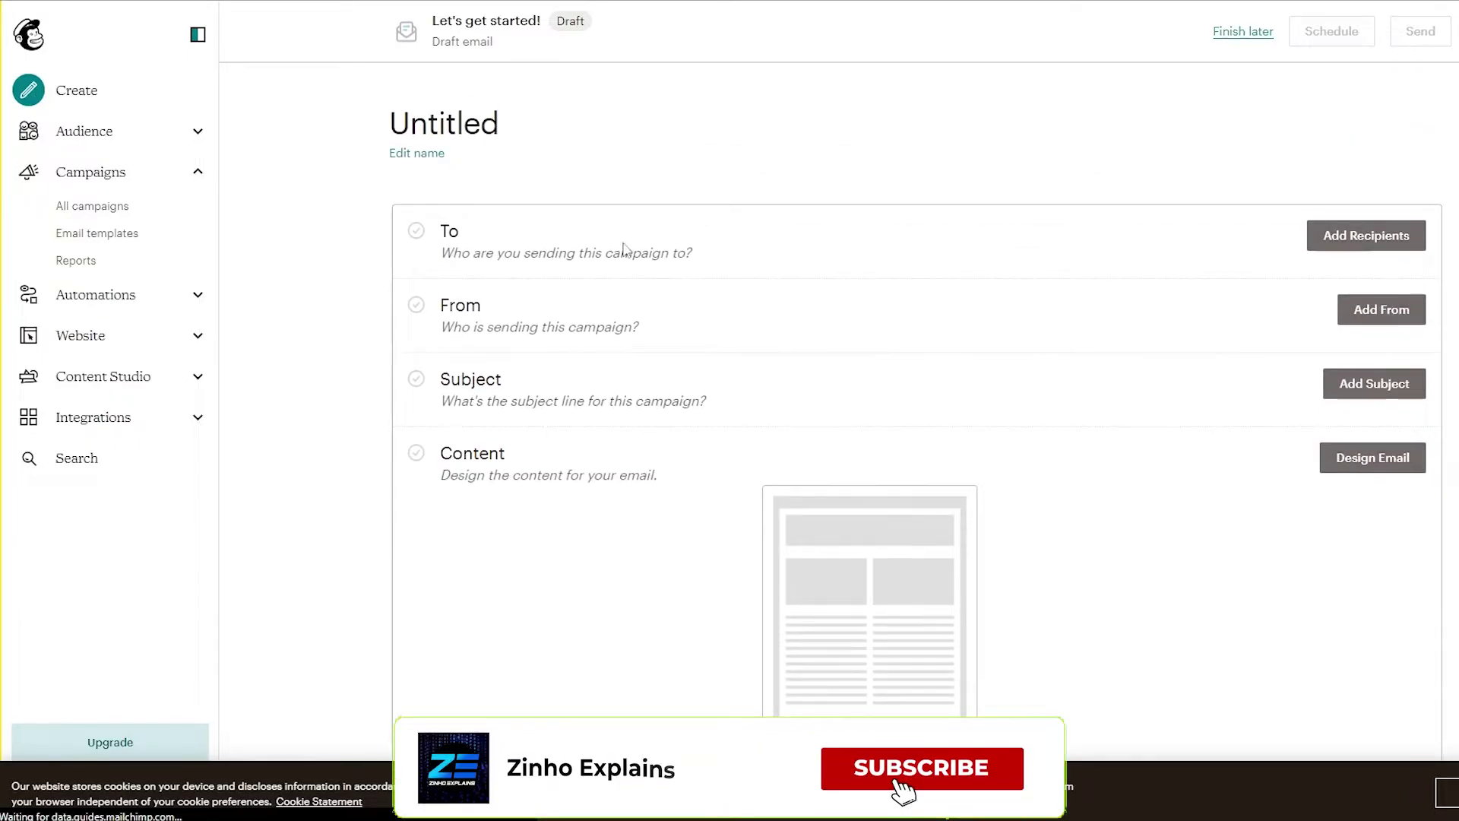
# Step: Inspect the recipients, sender and subject forms of the draft email, cancelling each one without entering anything
pyautogui.click(1356, 240)
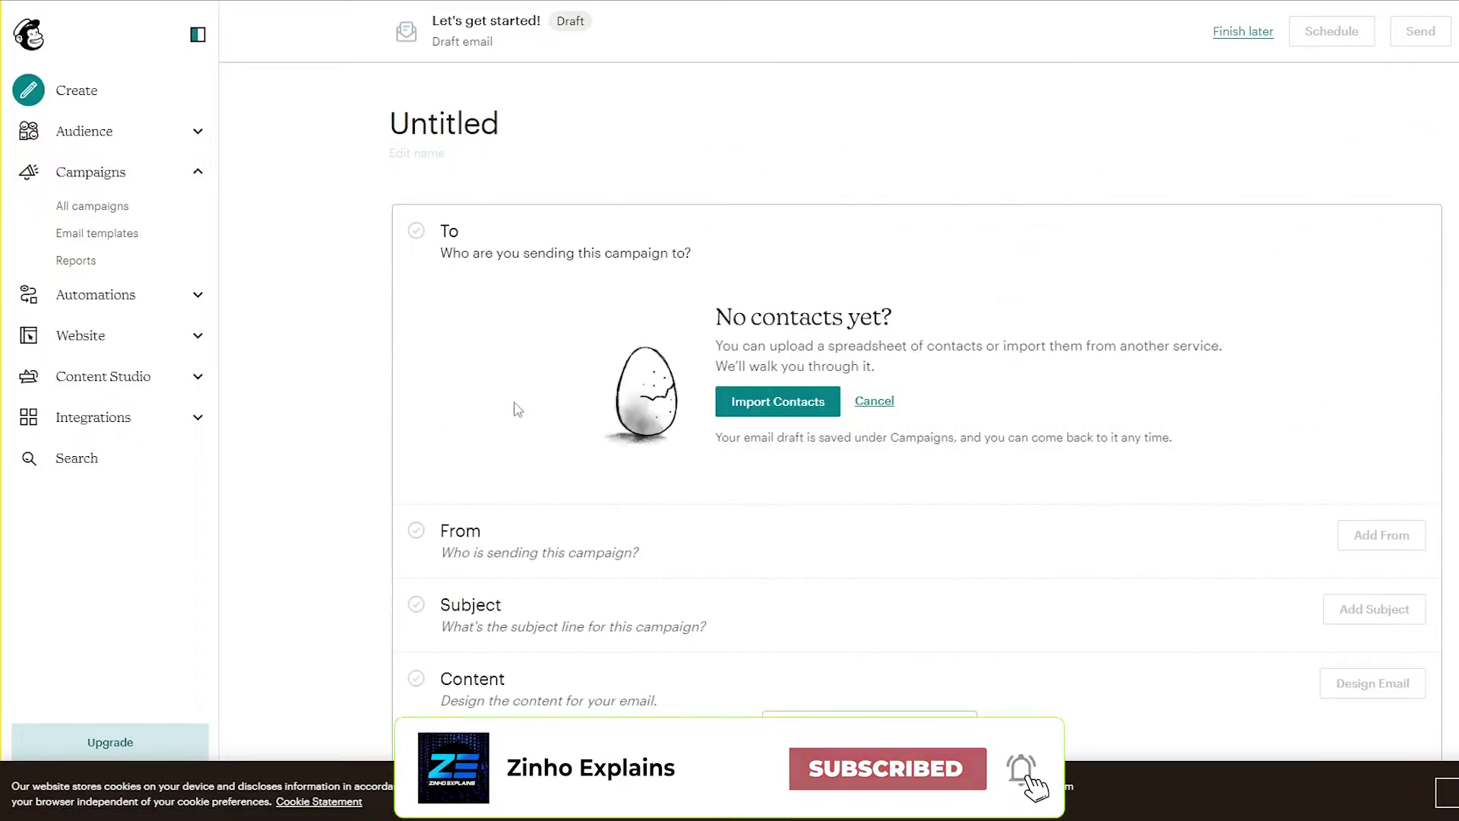
pyautogui.click(875, 401)
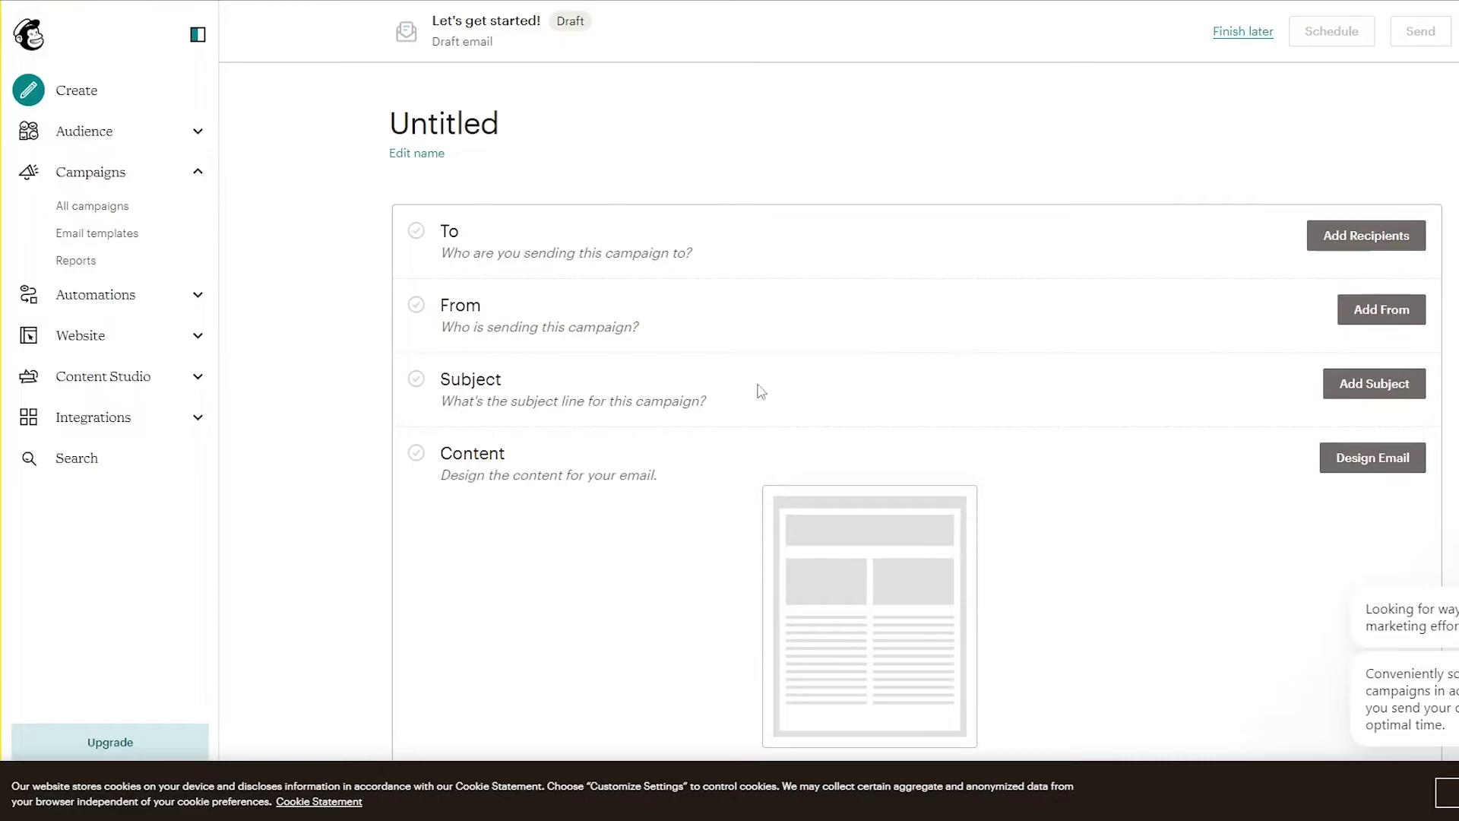
pyautogui.click(1379, 312)
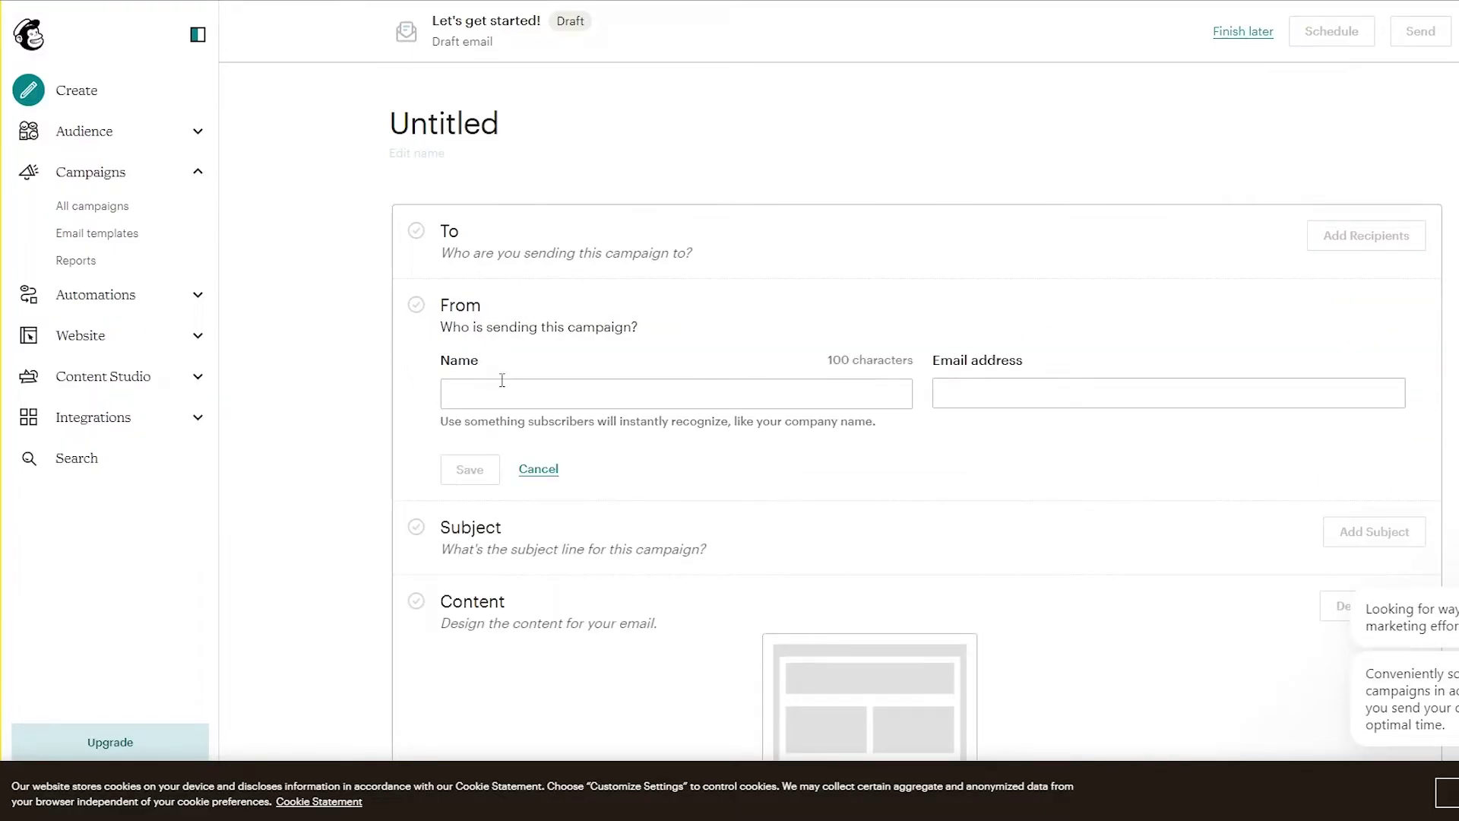
pyautogui.scroll(-2, 1010, 391)
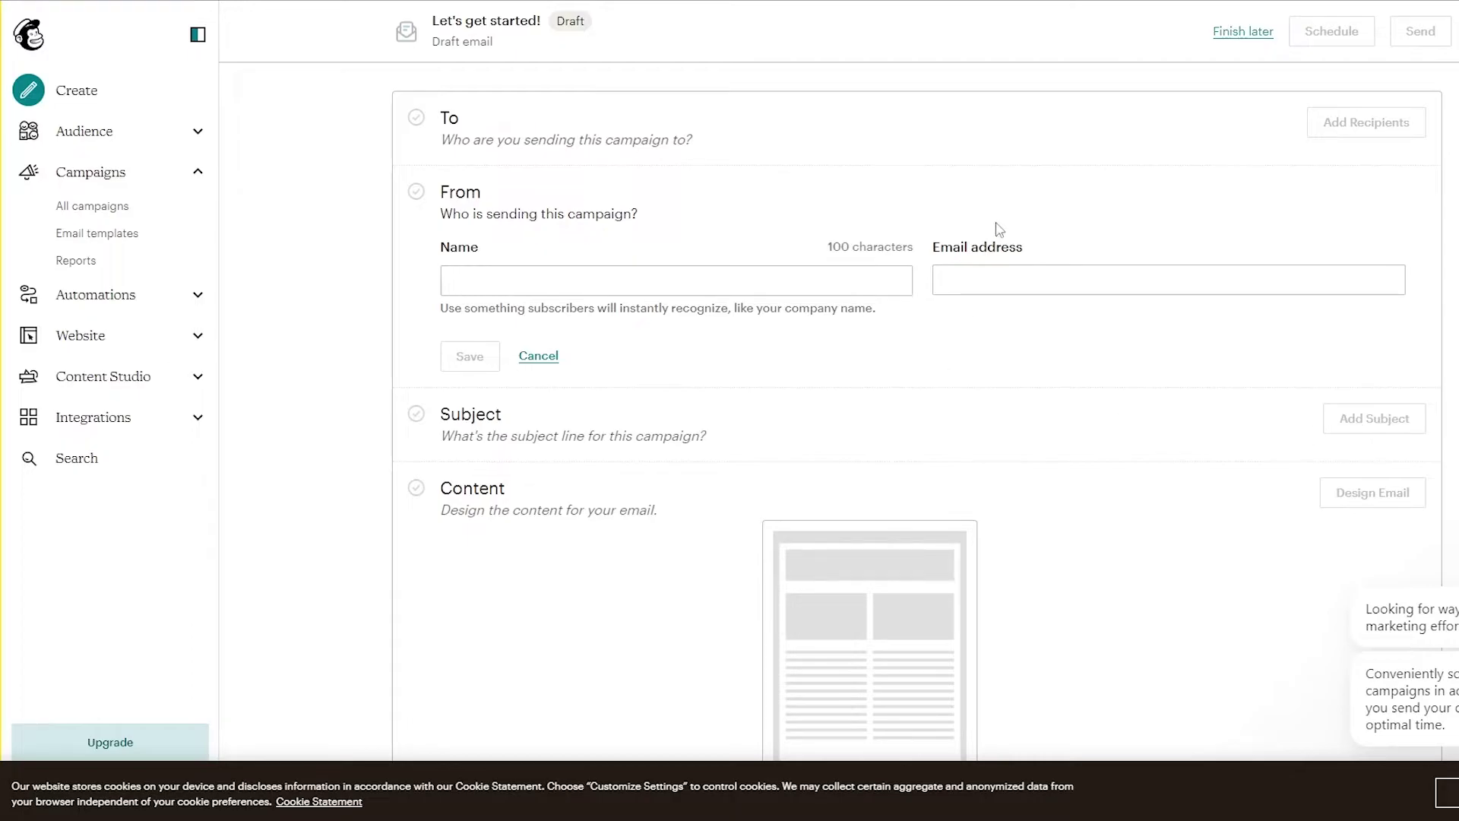
pyautogui.click(541, 357)
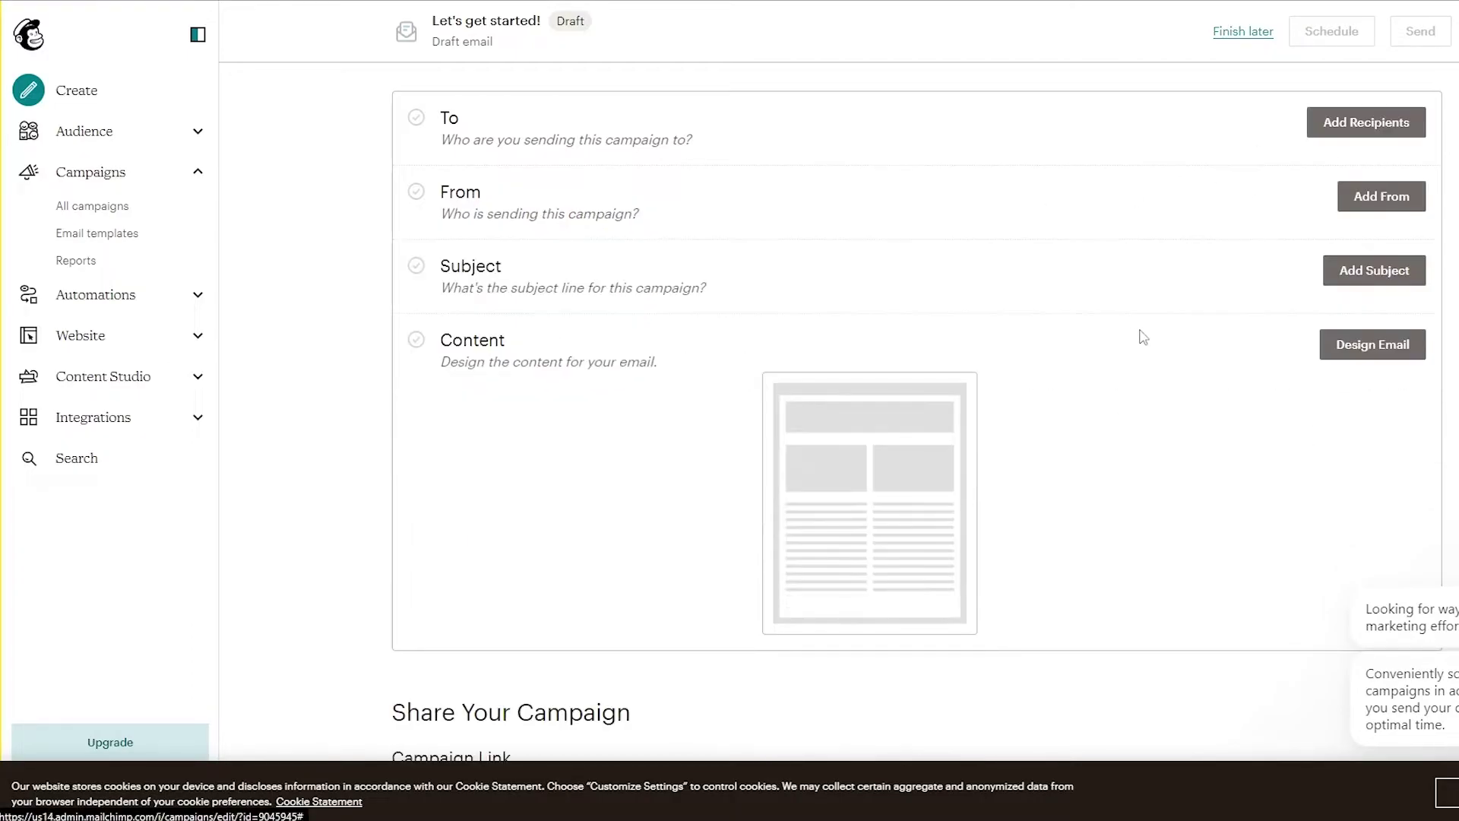
pyautogui.click(1374, 270)
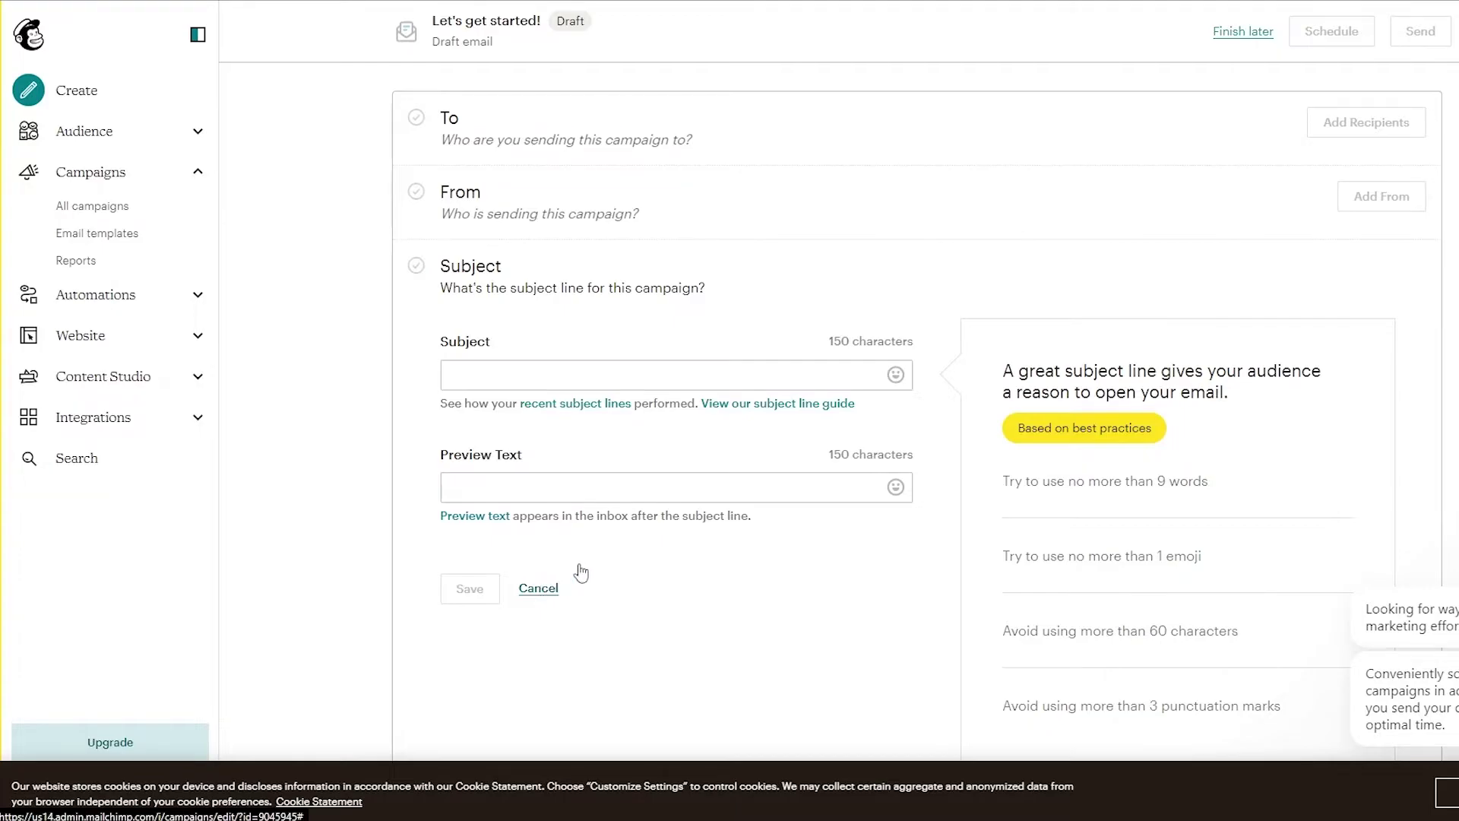
pyautogui.click(549, 590)
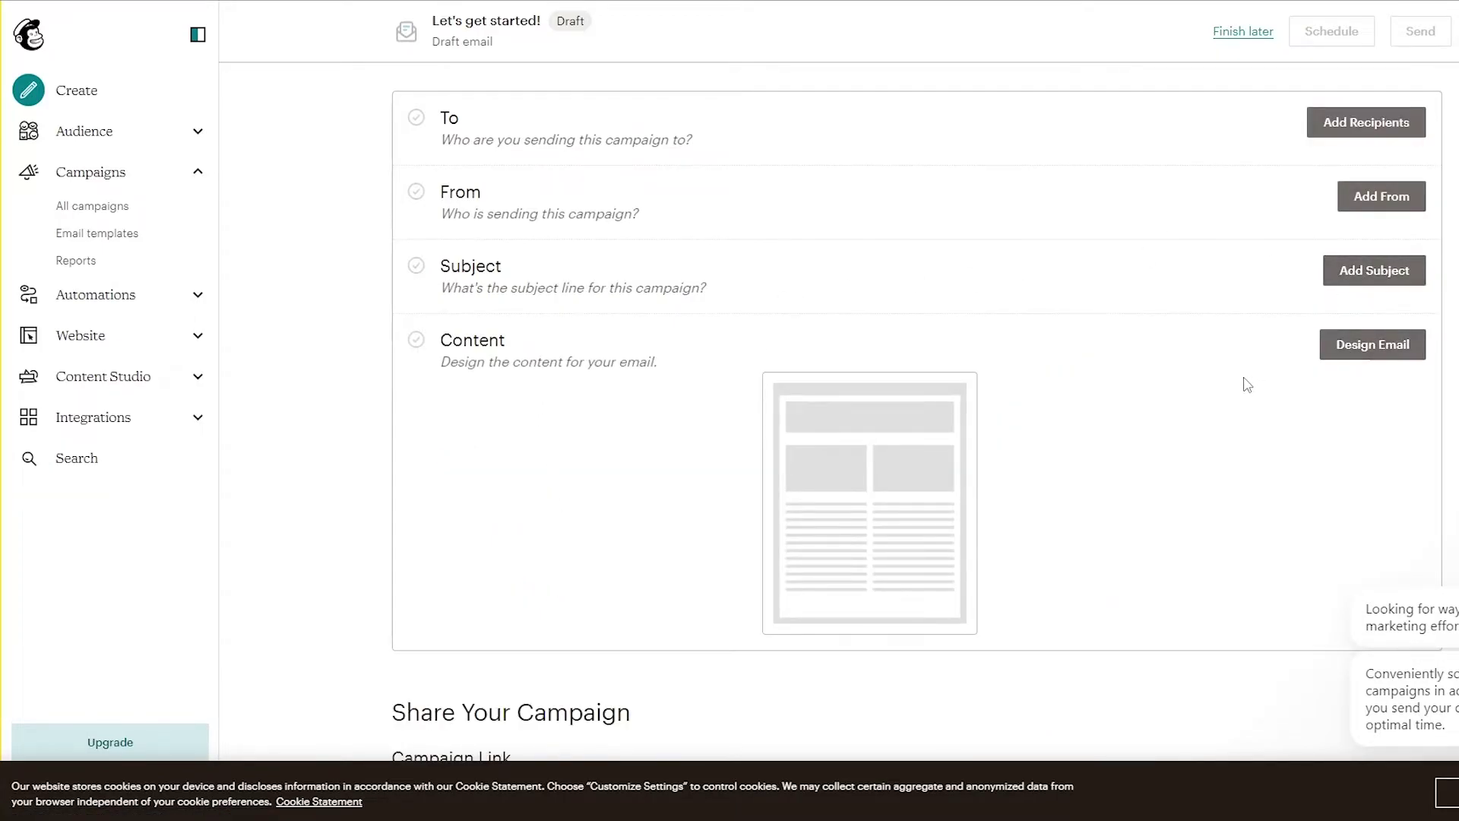
# Step: Examine the draft's content, campaign link, social post and tracking settings sections
pyautogui.scroll(-3, 880, 581)
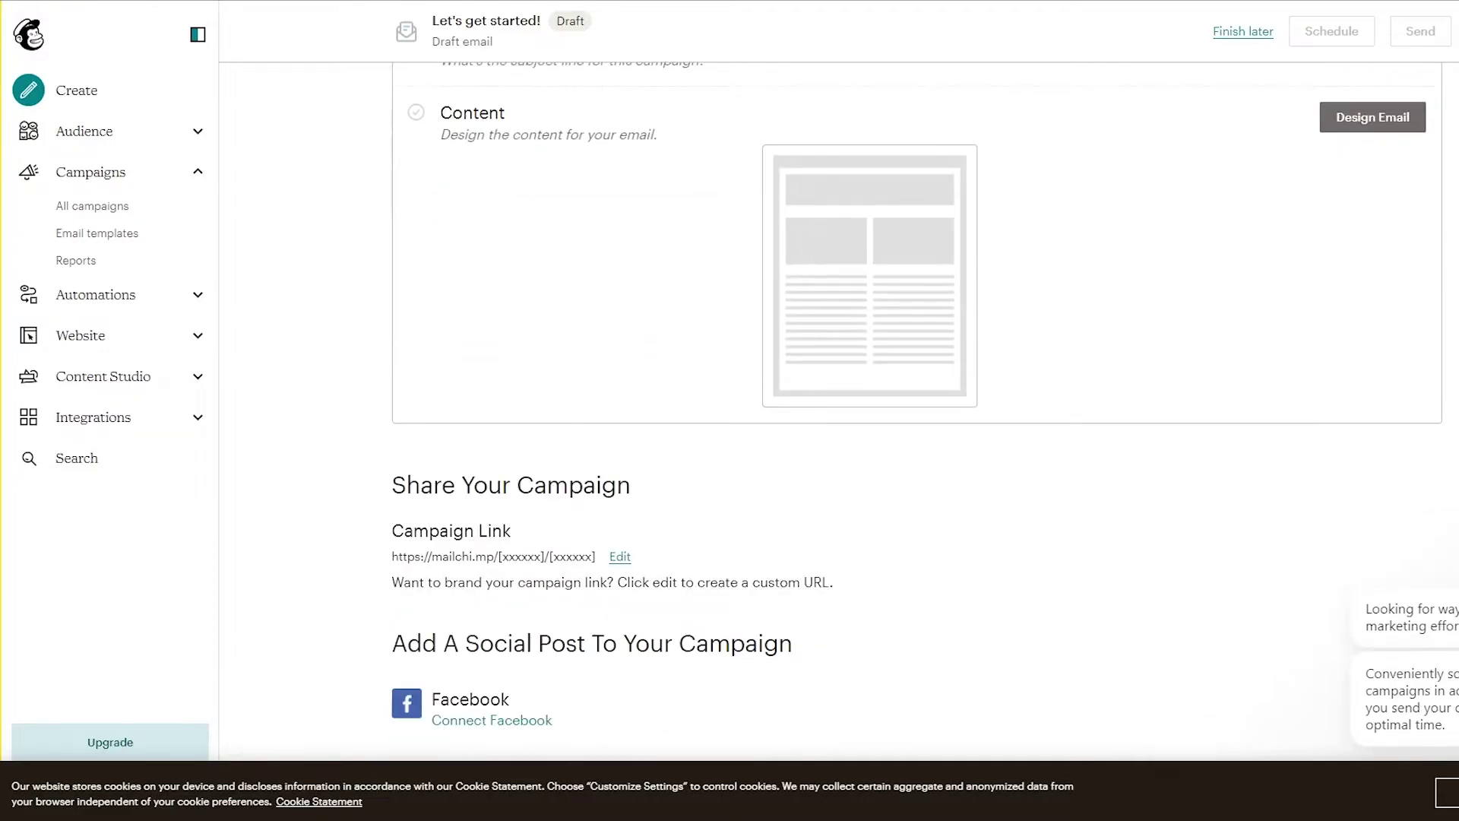
pyautogui.scroll(-5, 950, 673)
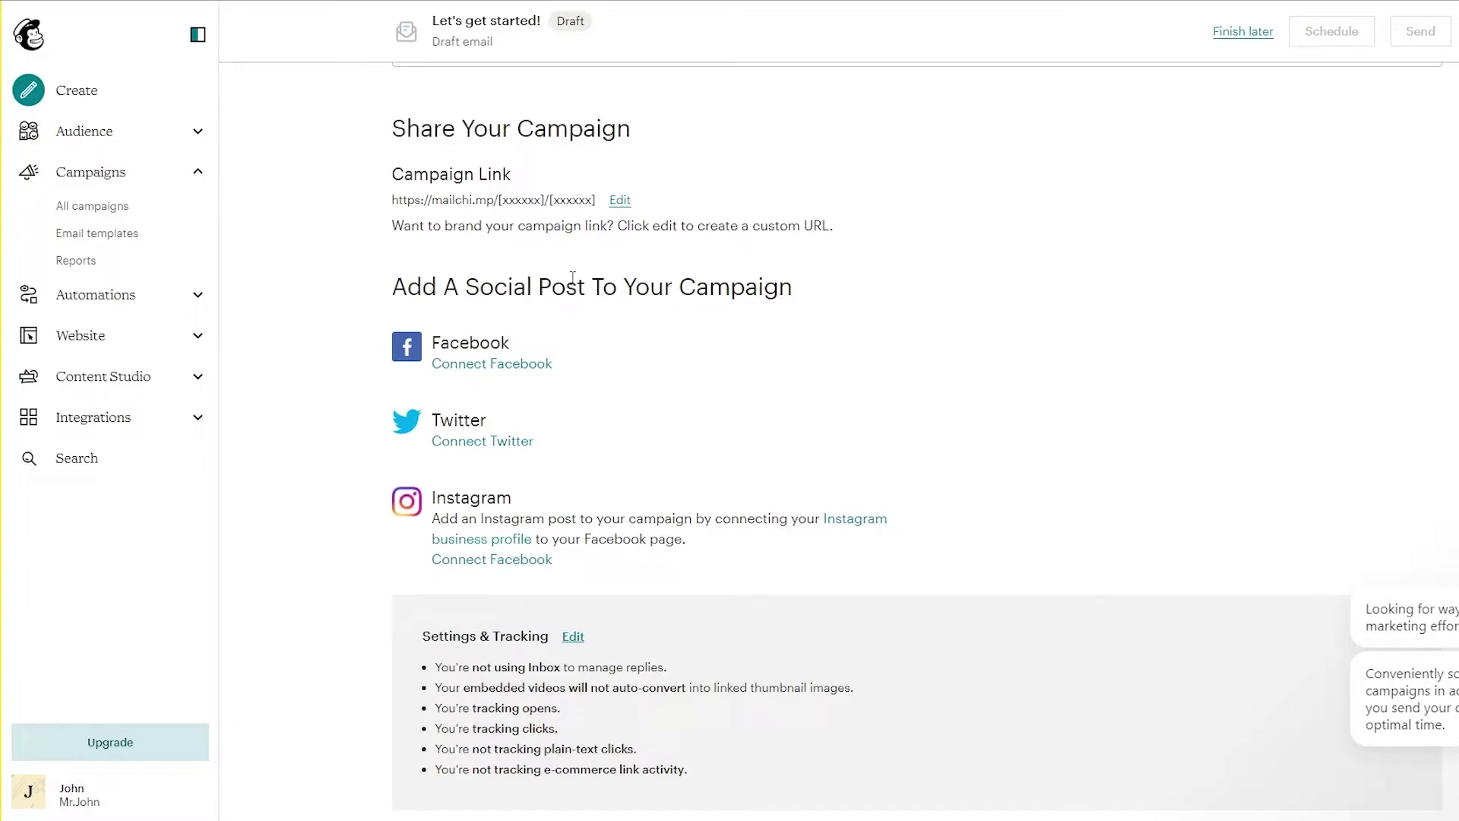
# Step: Fill in the campaign's From section with the sender's name and email address, and save it
pyautogui.scroll(4, 577, 477)
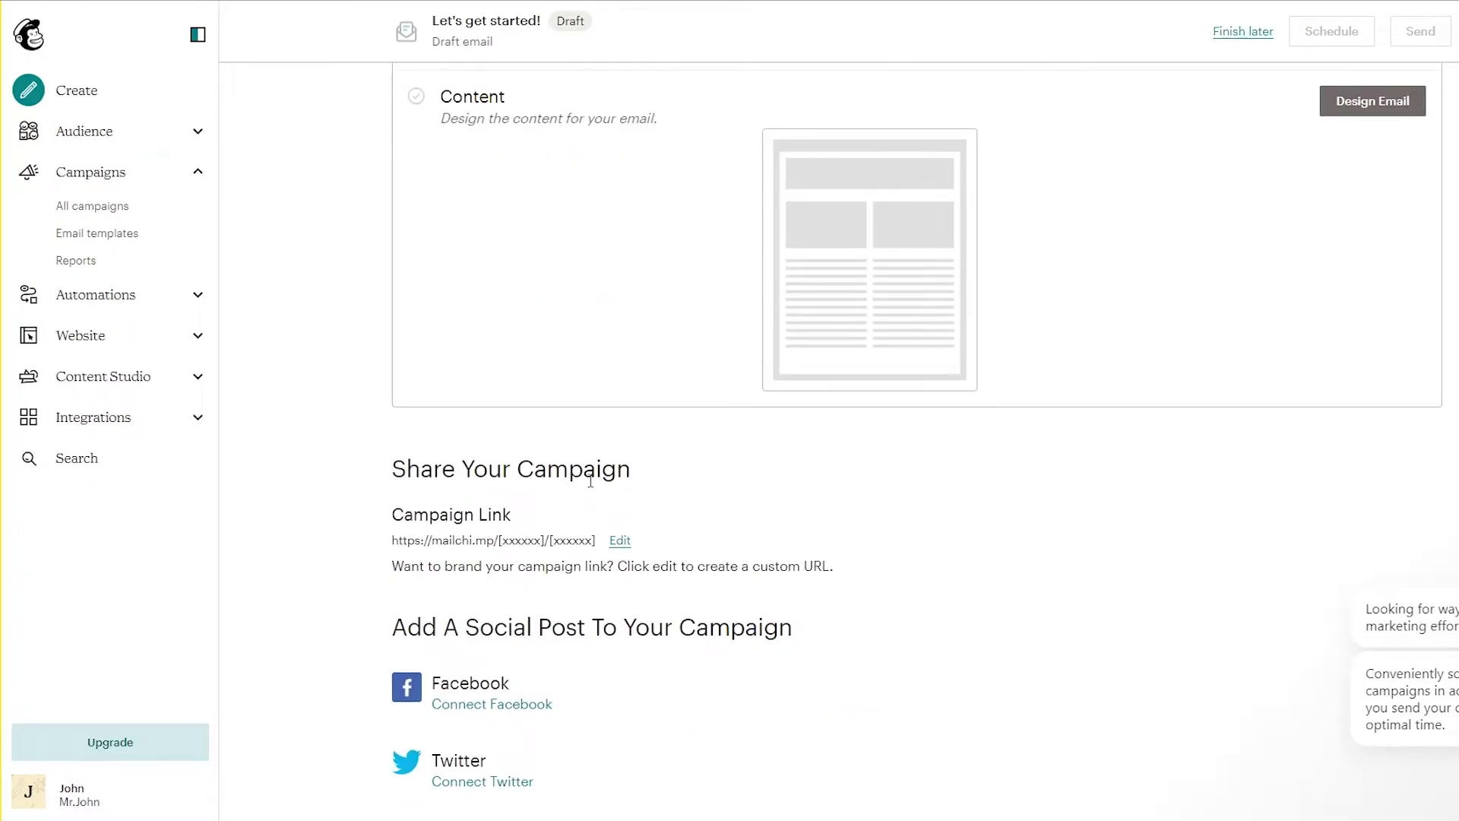
pyautogui.scroll(4, 590, 481)
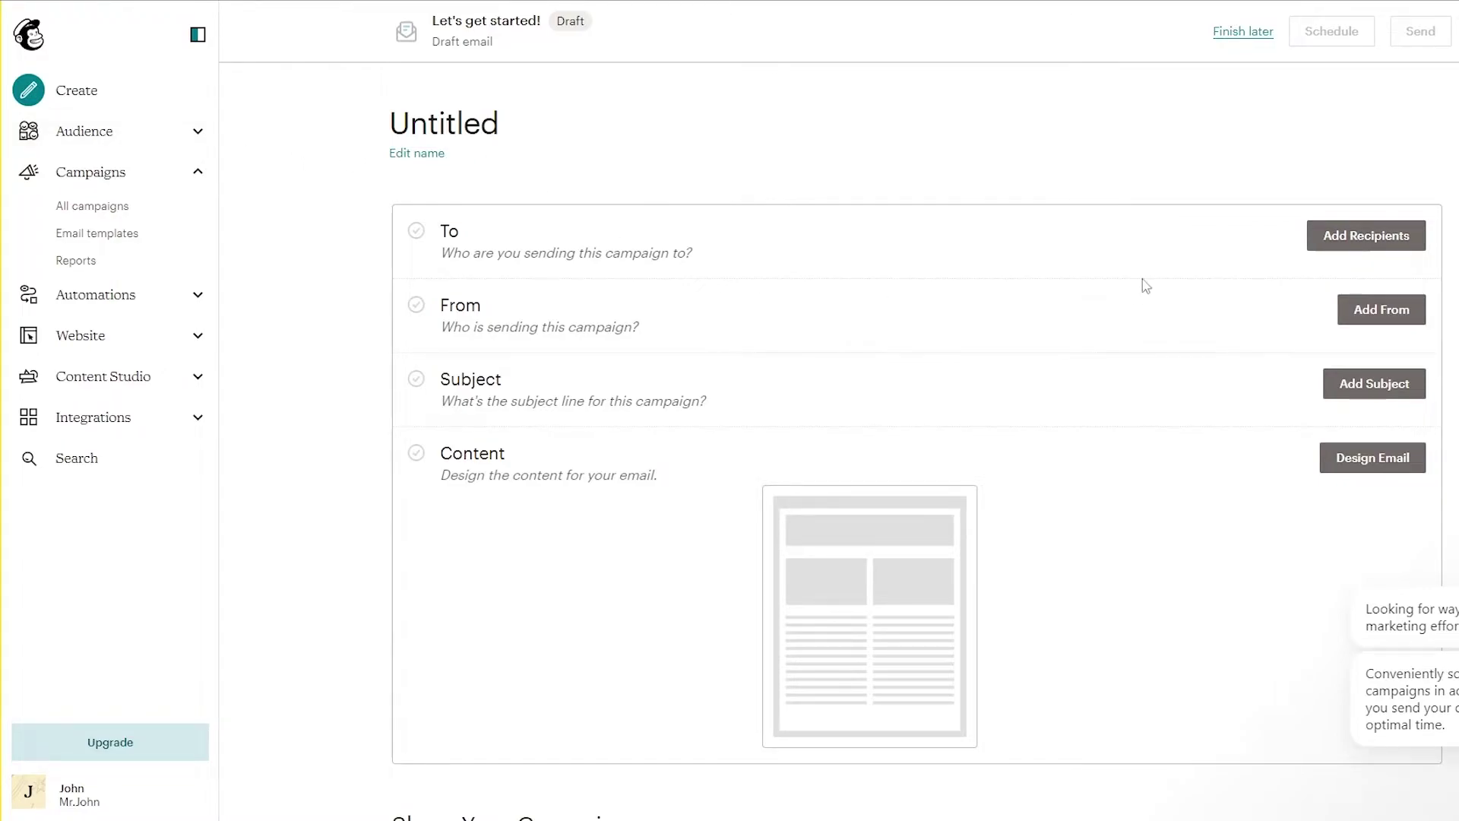
pyautogui.click(1380, 307)
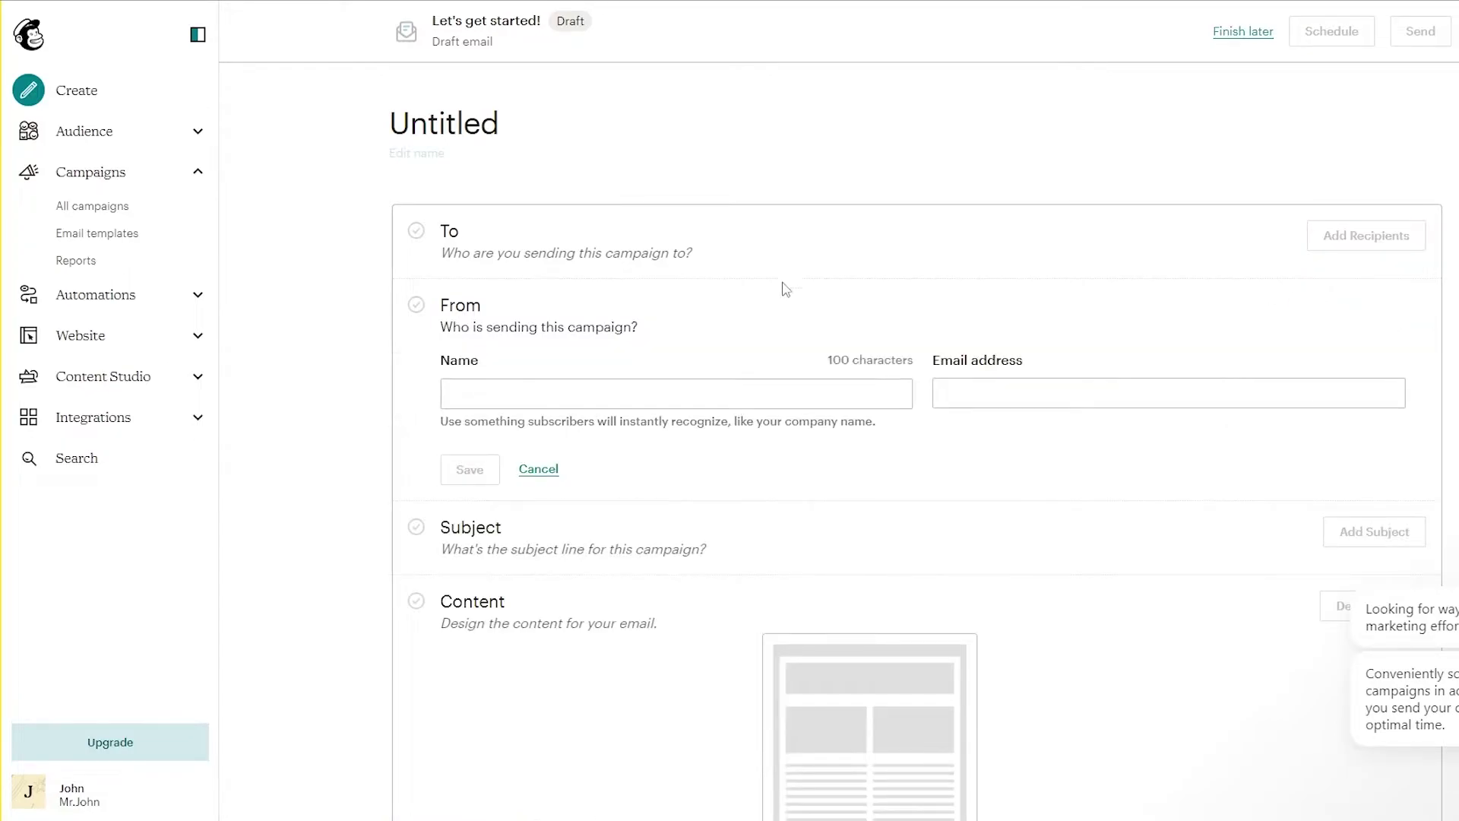
pyautogui.click(546, 389)
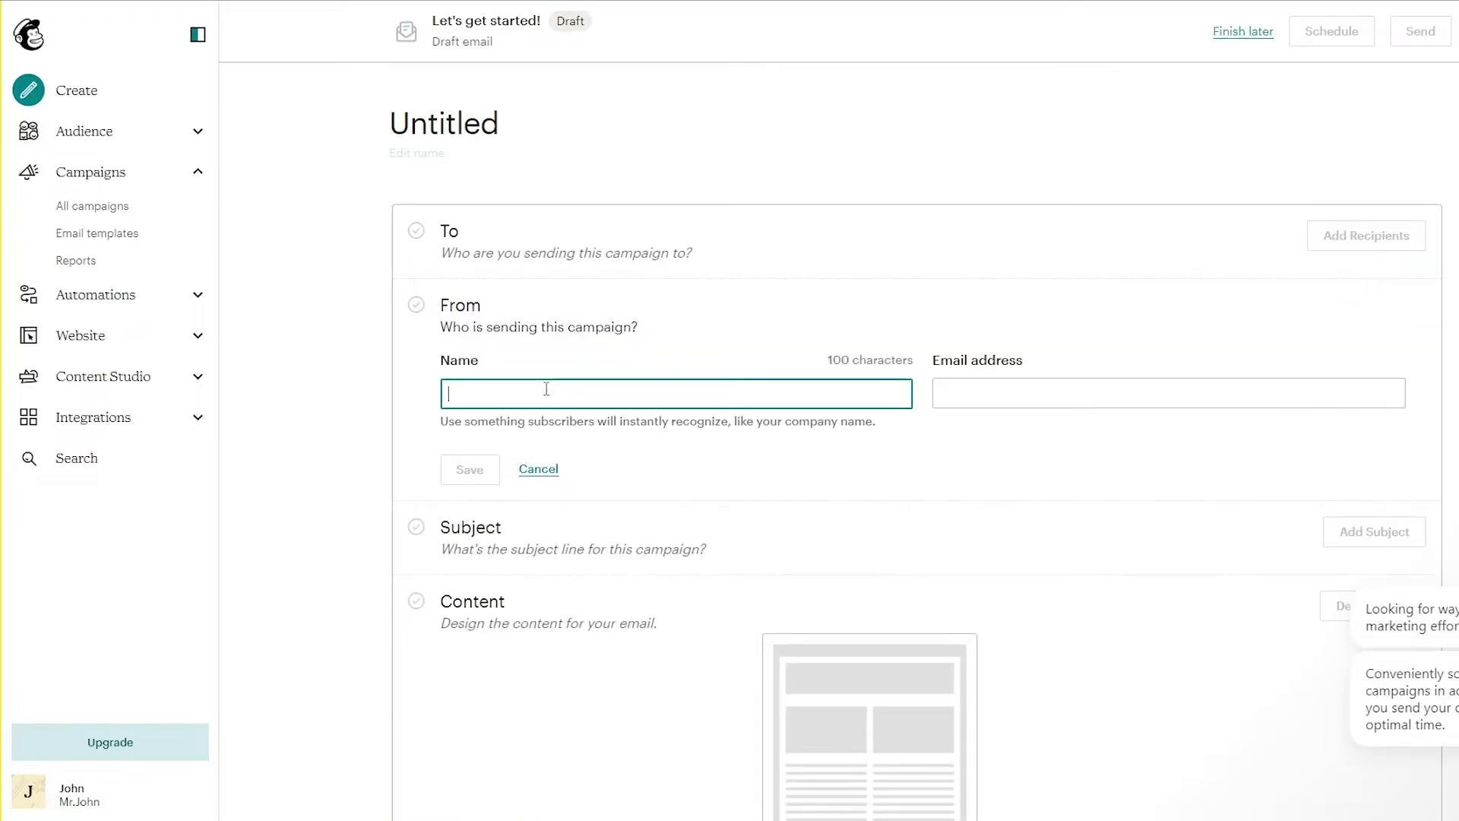
pyautogui.write('Mr. Johnson')
pyautogui.click(1045, 391)
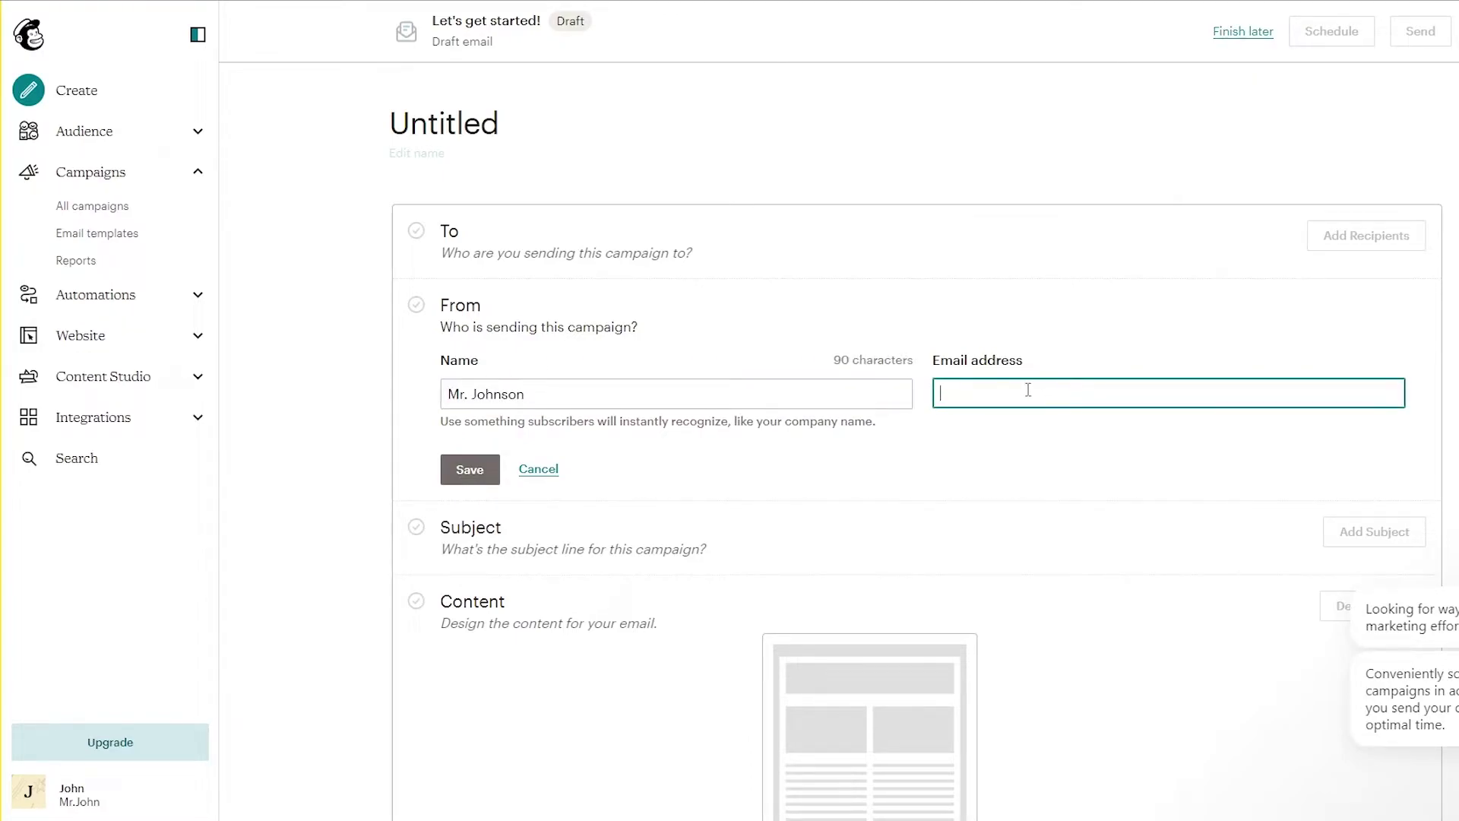
pyautogui.hotkey('ctrl', 'v')
pyautogui.click(470, 469)
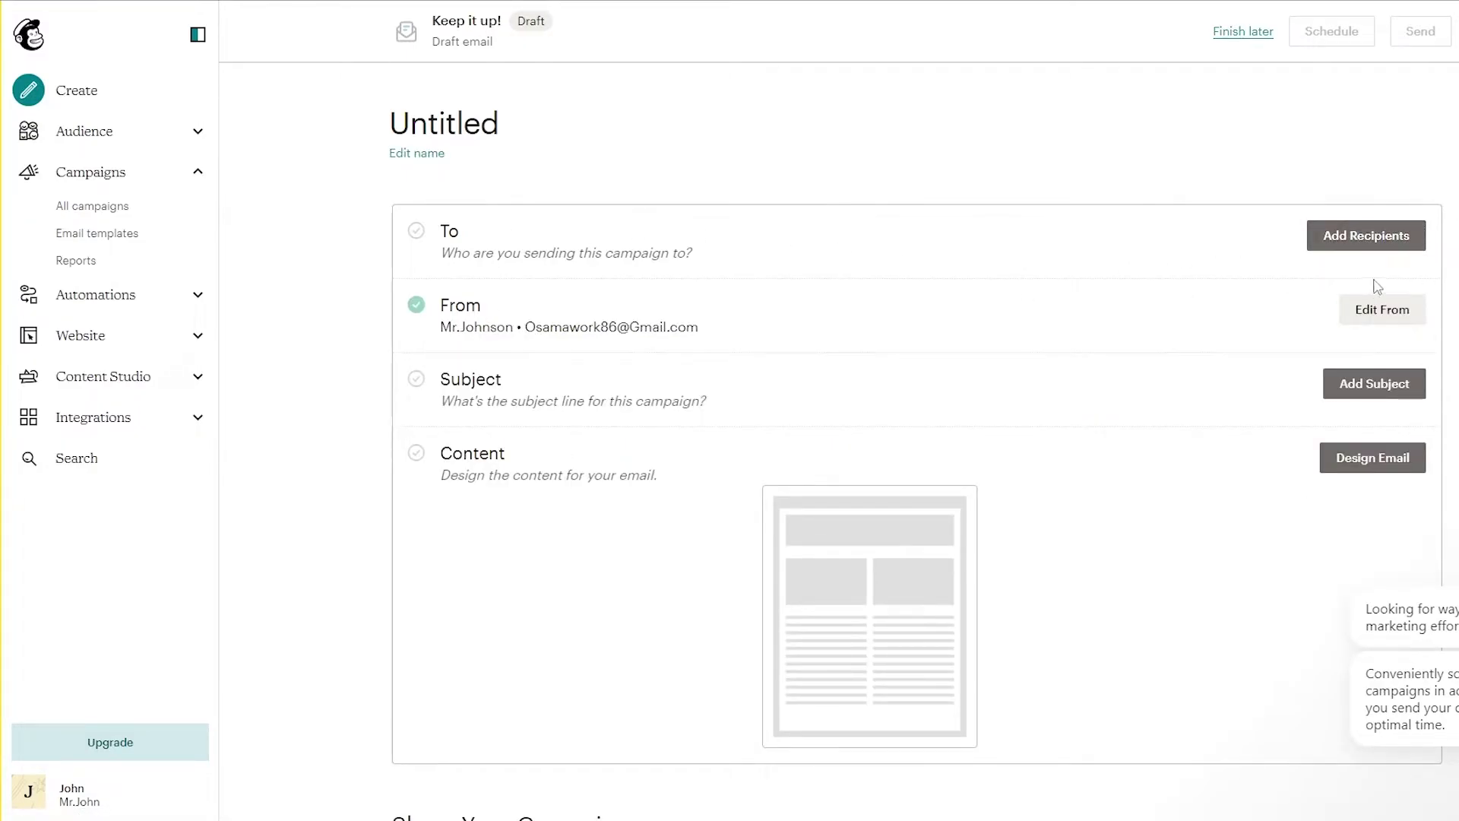
# Step: Set the campaign's subject line to "This A Test"
pyautogui.click(1406, 389)
pyautogui.click(555, 484)
pyautogui.write('T')
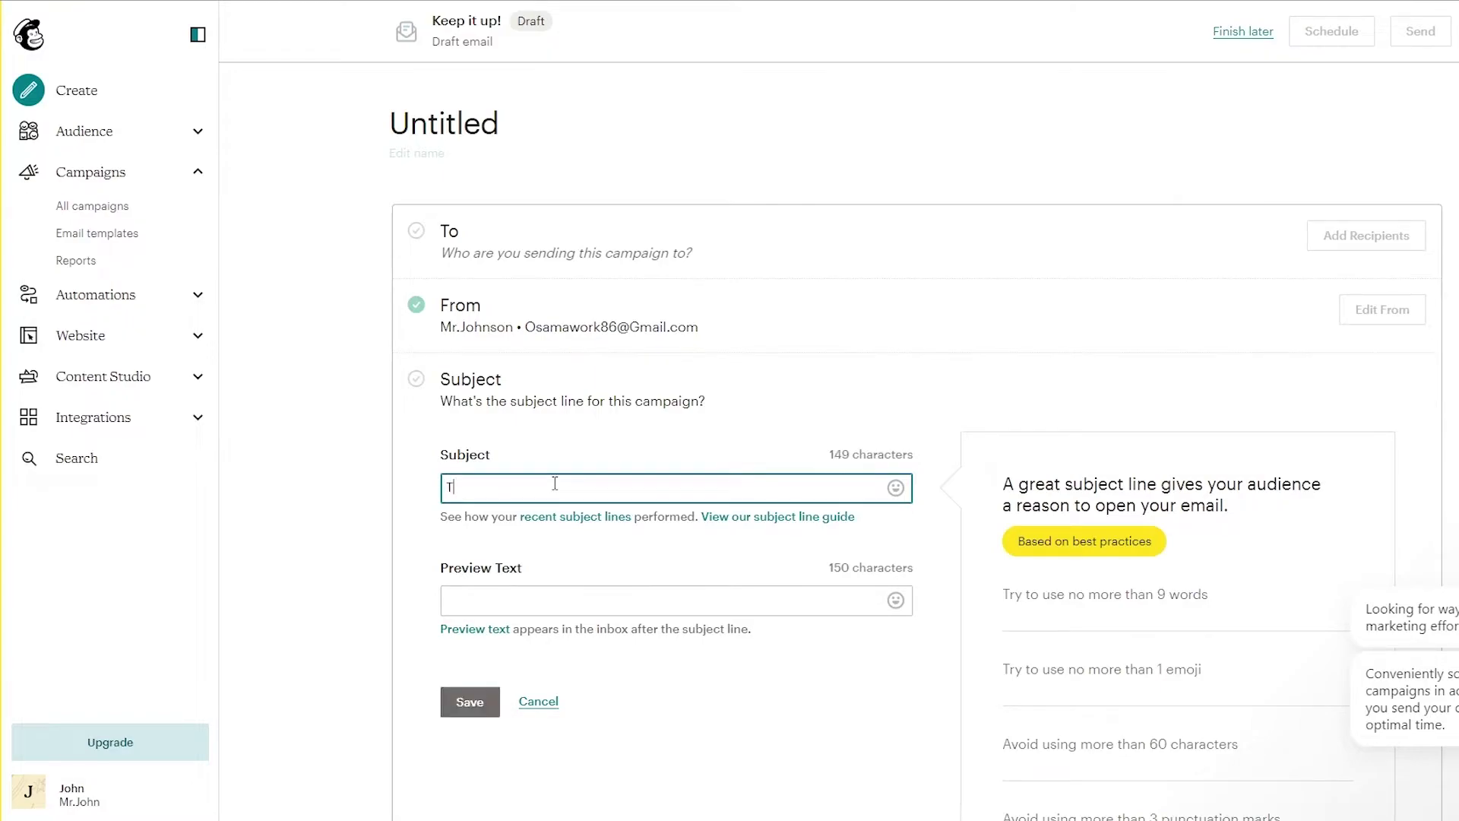
pyautogui.write('his A test Email')
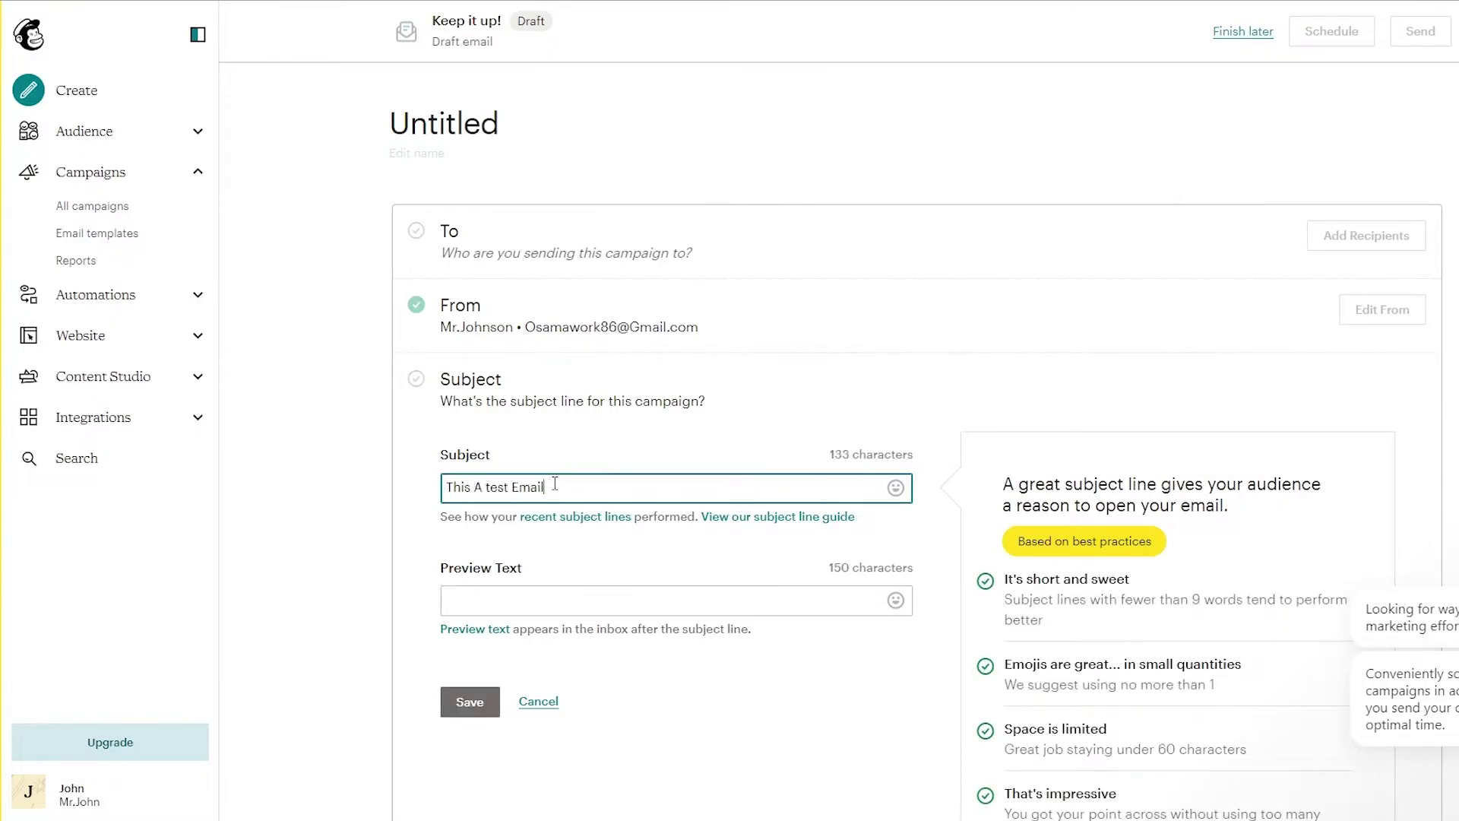
pyautogui.moveTo(552, 477); pyautogui.dragTo(509, 492)
pyautogui.press('BackSpace')
pyautogui.press('BackSpace')
# Step: Set the preview text to "This a test email to see if your interested" and save the subject section
pyautogui.click(523, 600)
pyautogui.write('T')
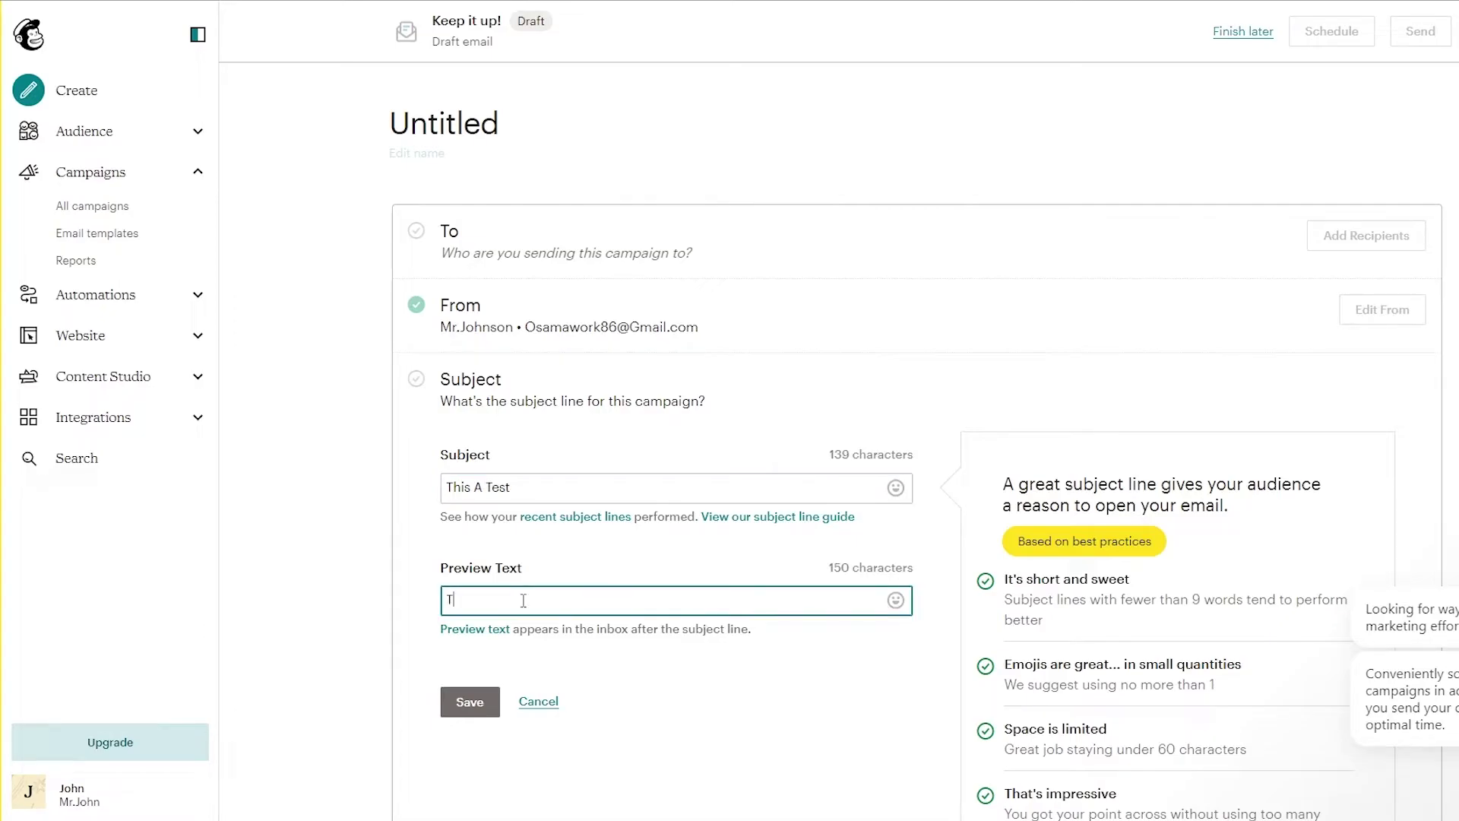
pyautogui.write('his a test email to see if your i')
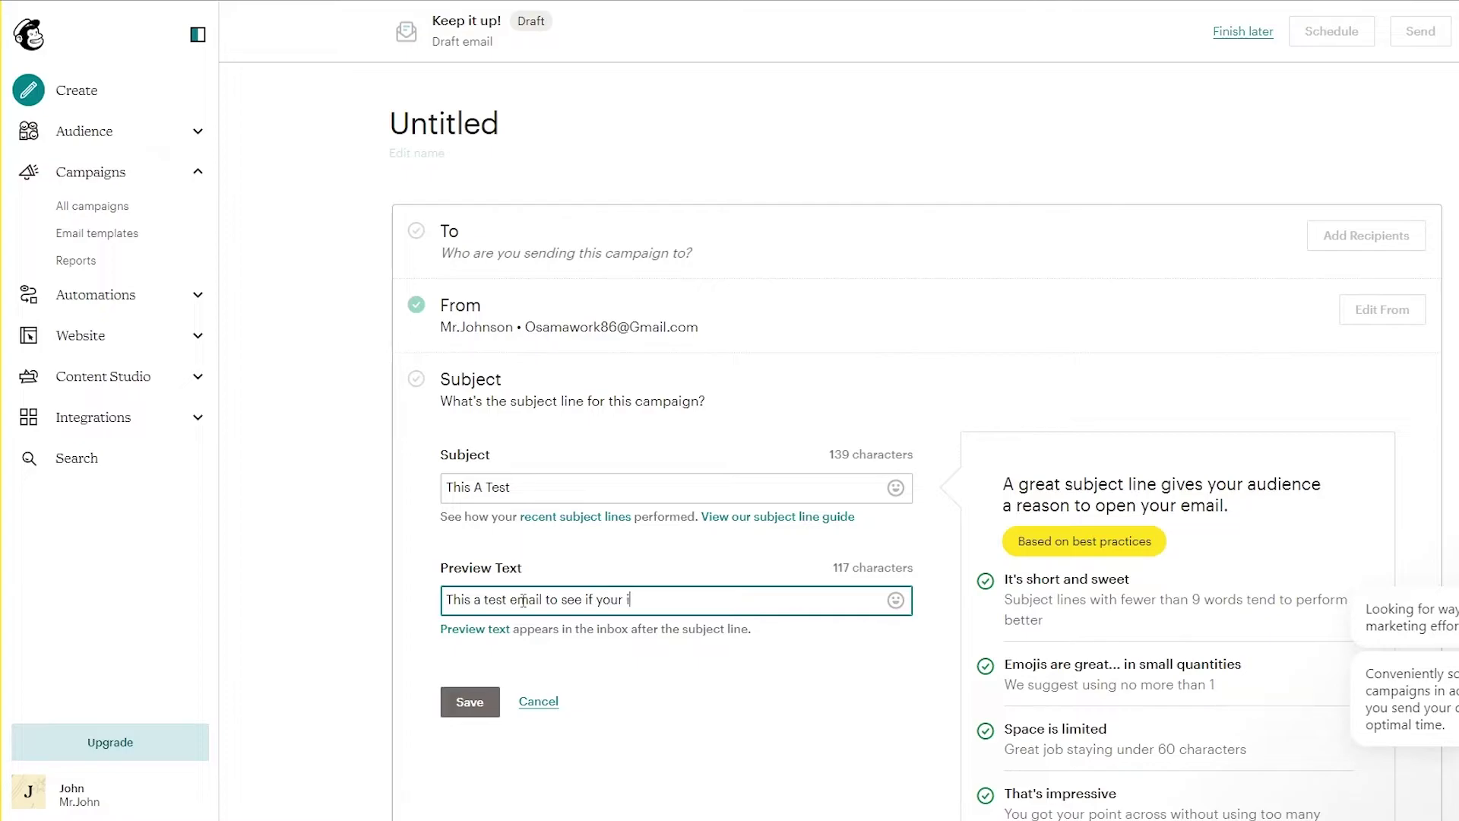
pyautogui.write('rested')
pyautogui.scroll(-3, 675, 608)
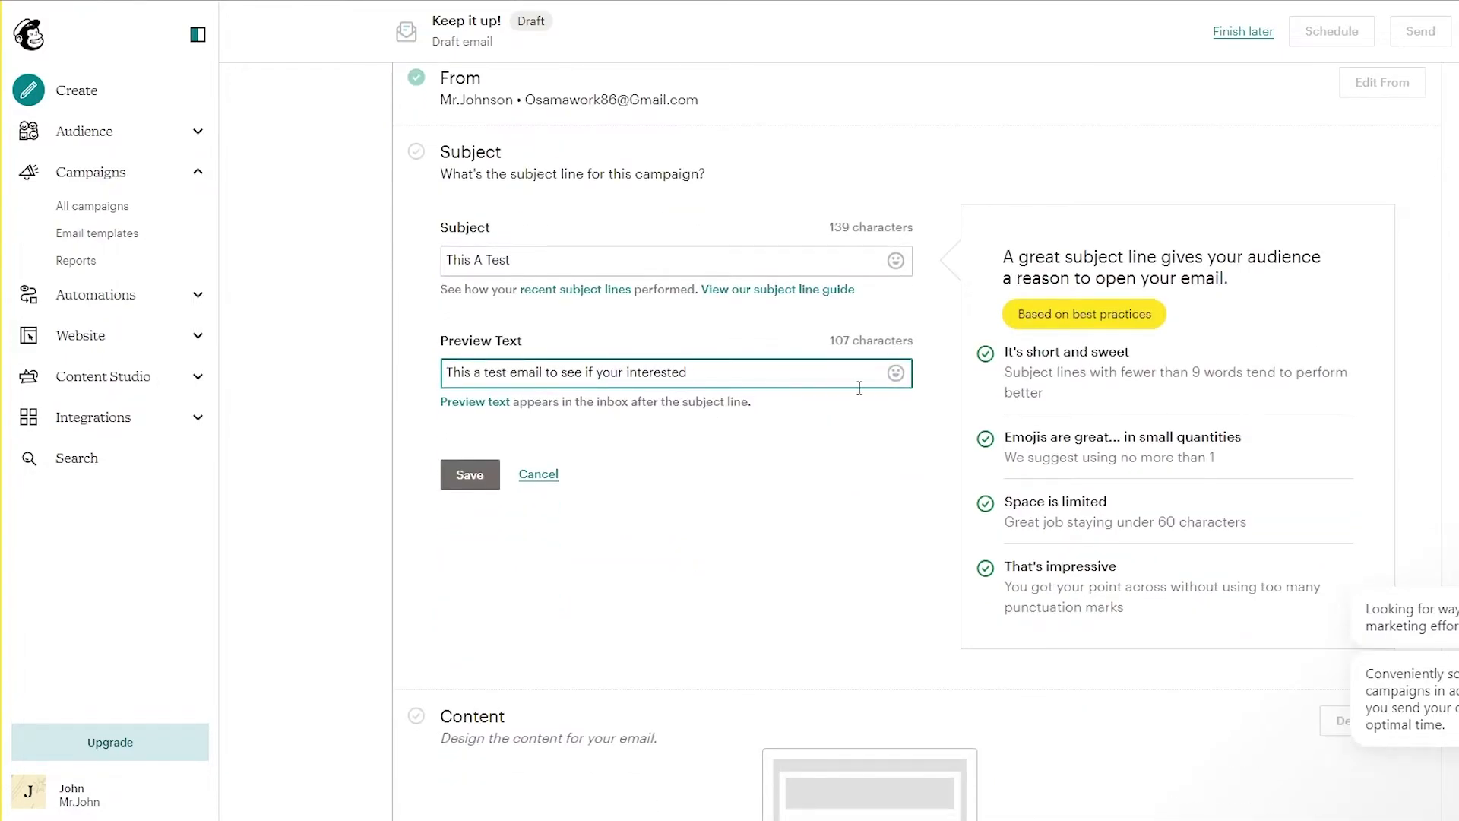
pyautogui.click(487, 482)
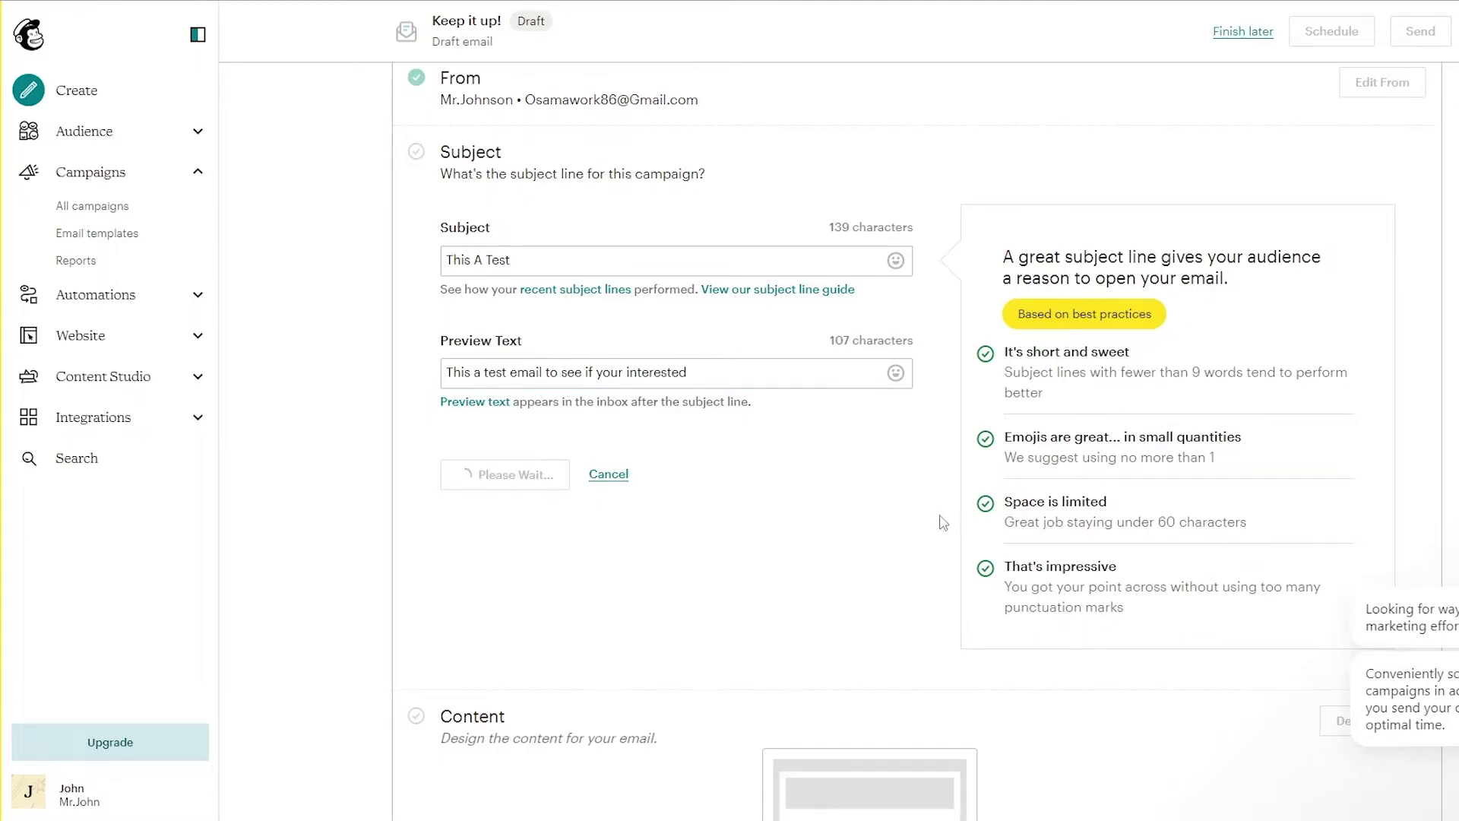
pyautogui.scroll(3, 1064, 425)
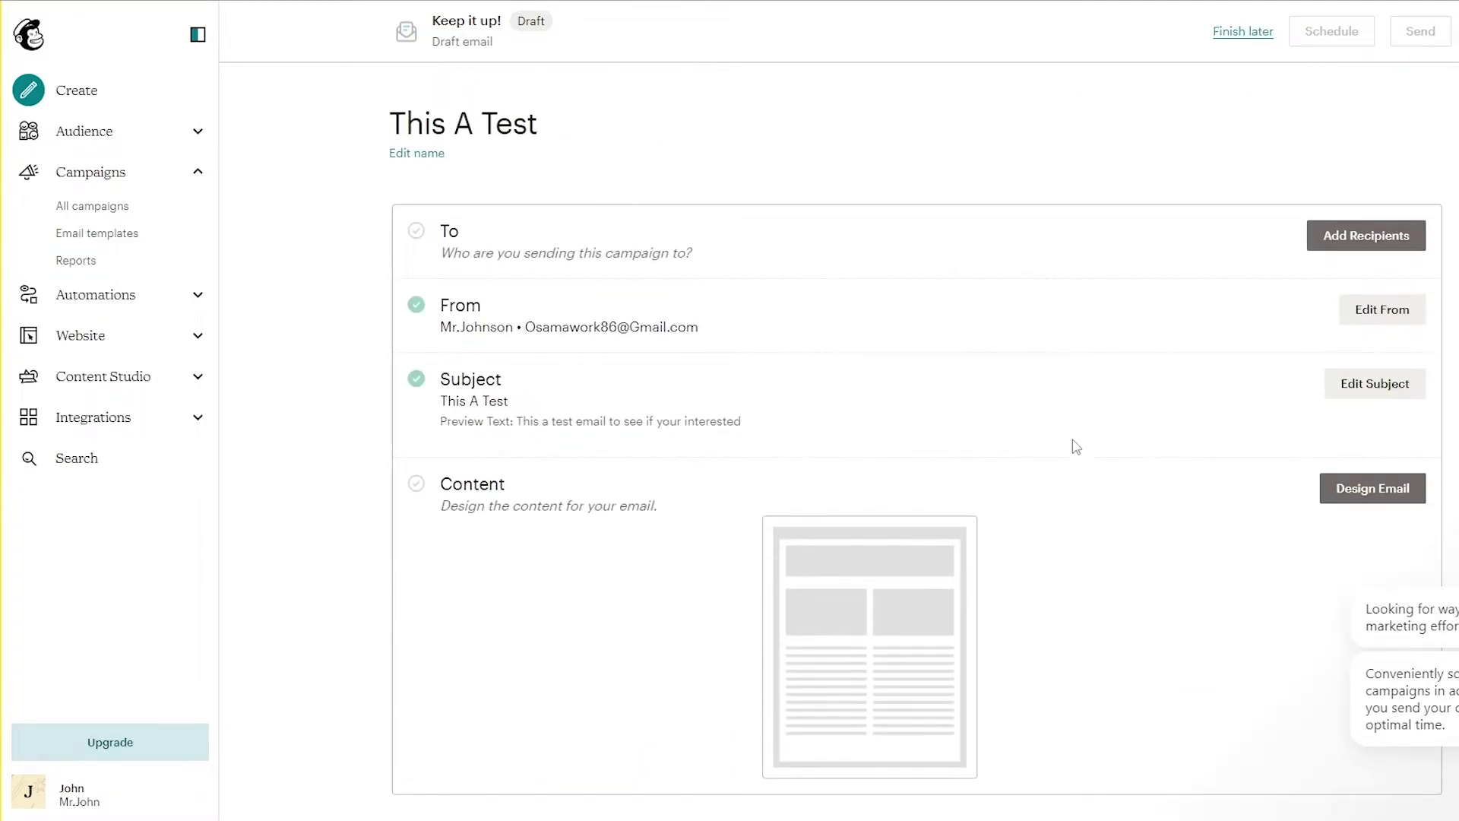
# Step: Start designing the email's content with the Classic Builder
pyautogui.scroll(-3, 756, 524)
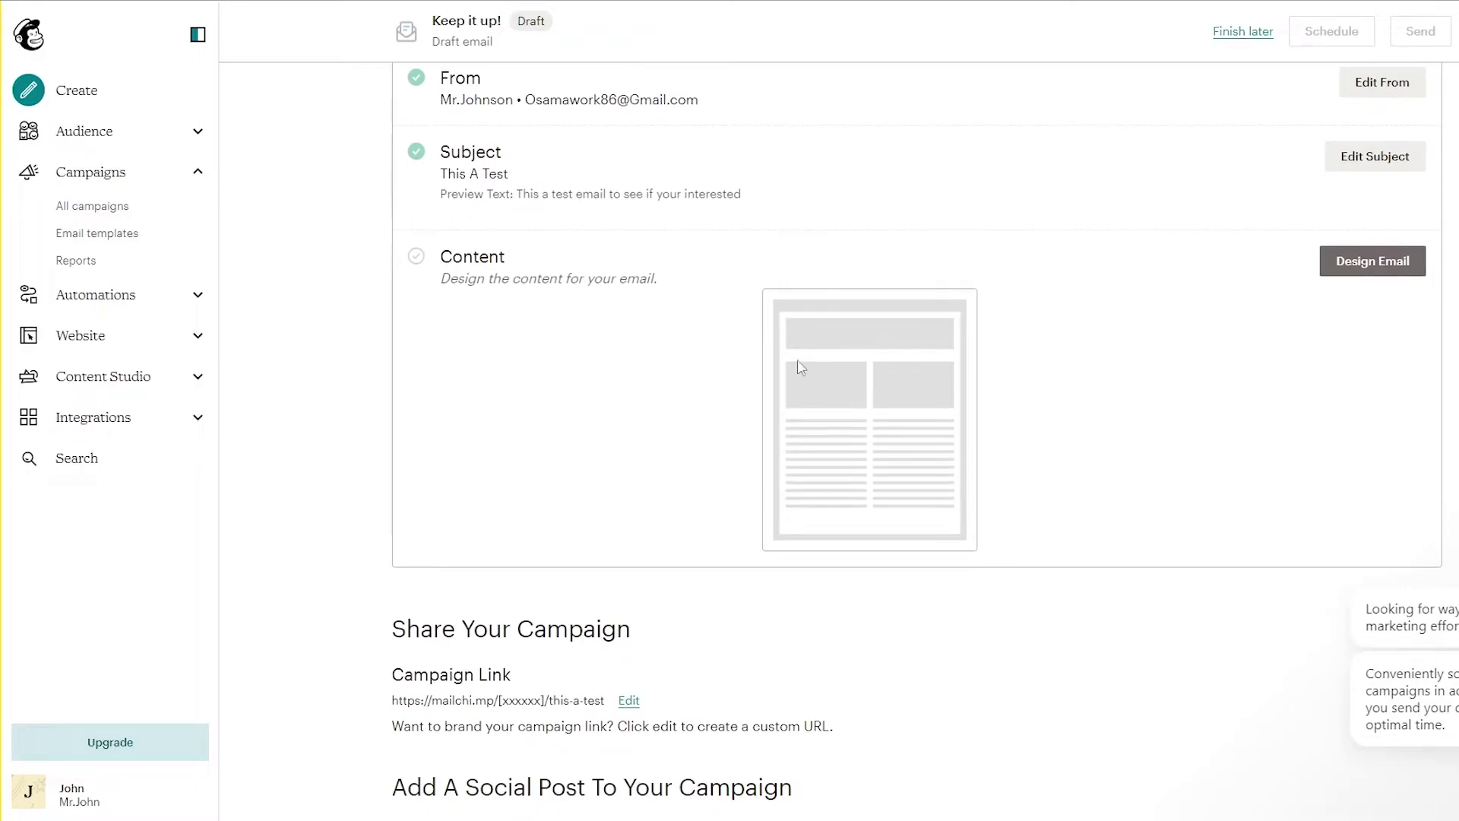
pyautogui.click(1335, 260)
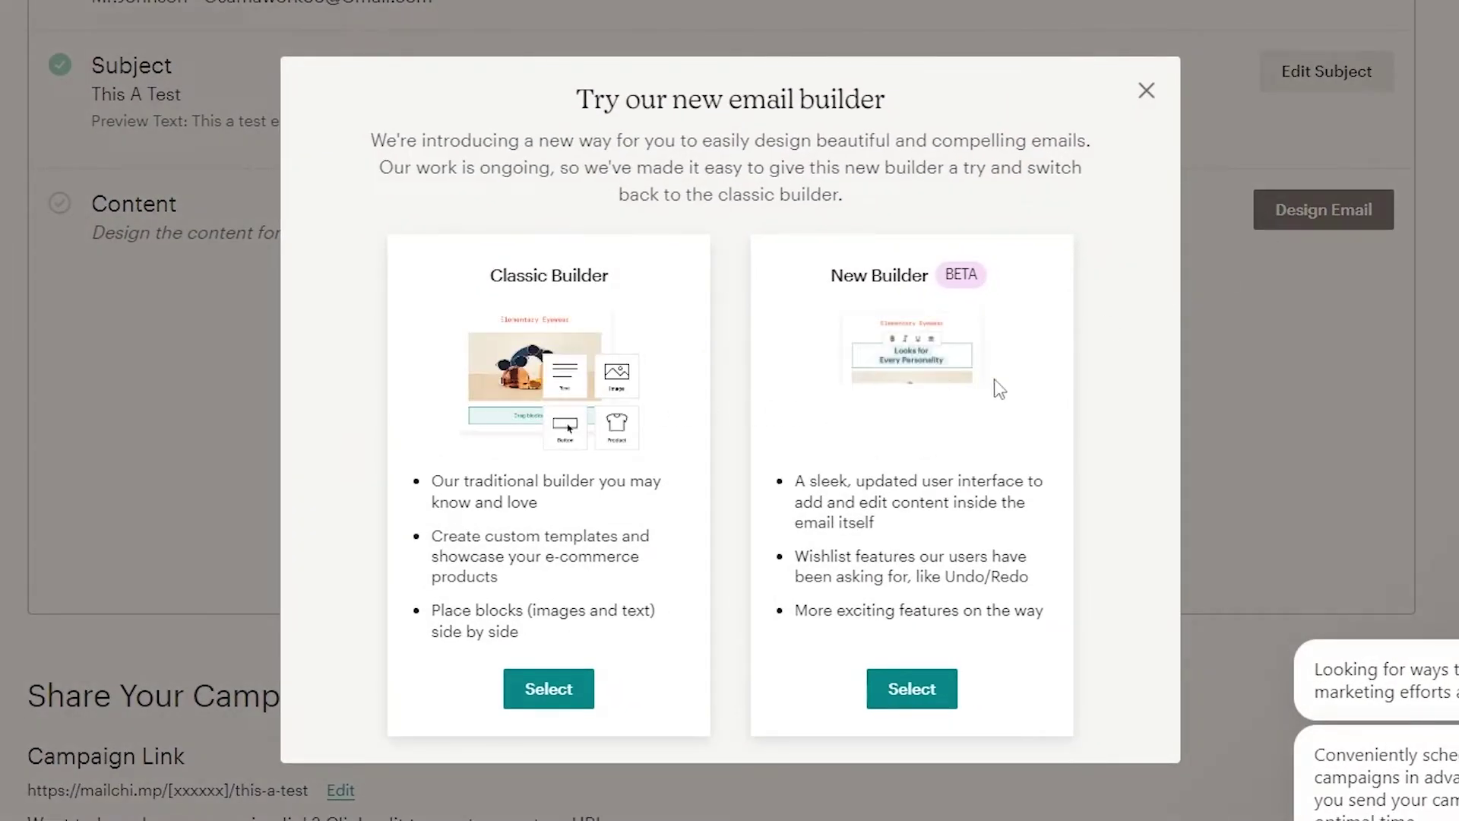
pyautogui.click(571, 699)
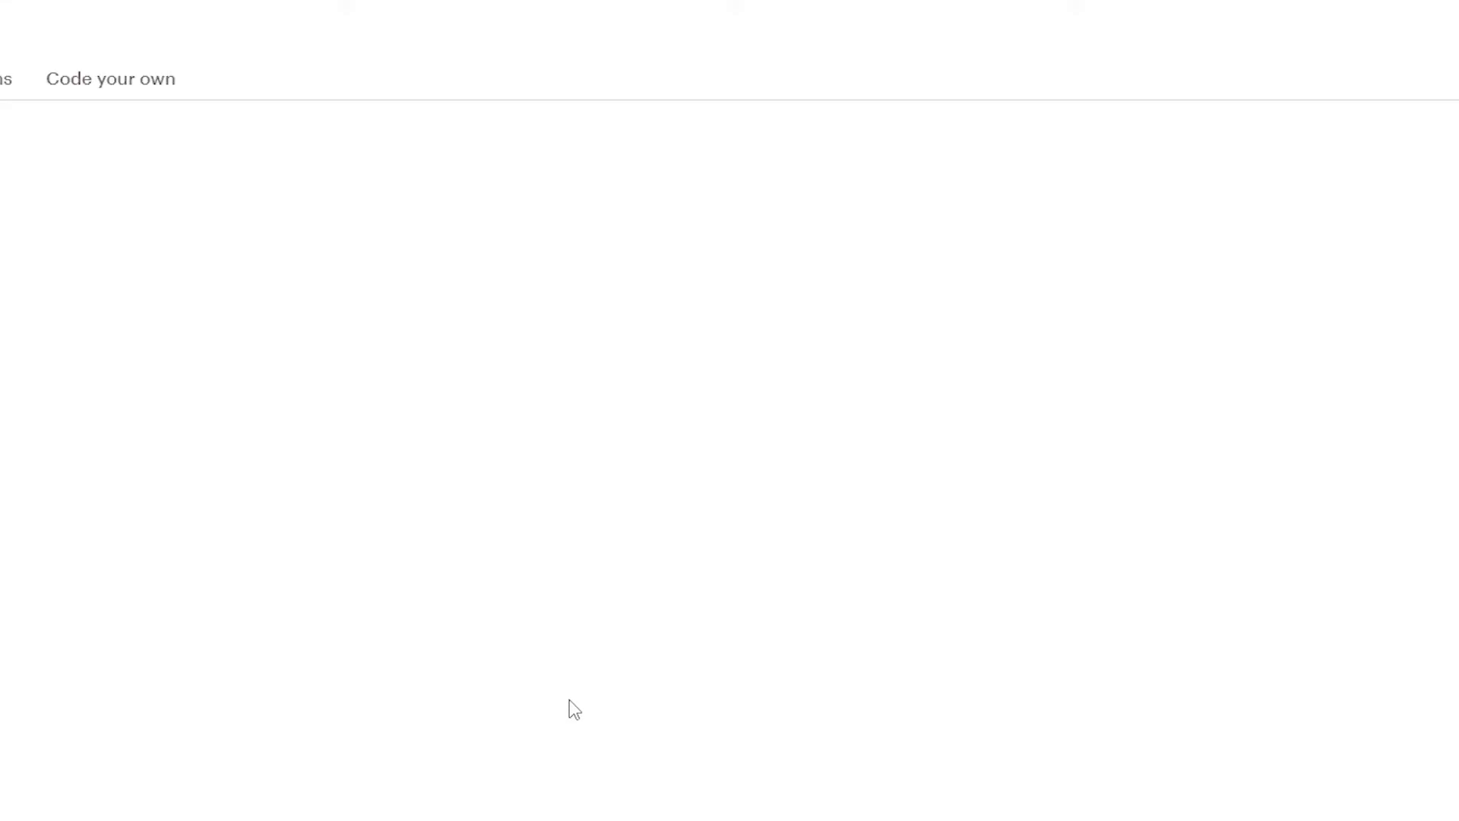
# Step: Browse the featured and basic template layouts and try to use the Tell A Story layout
pyautogui.scroll(-3, 515, 525)
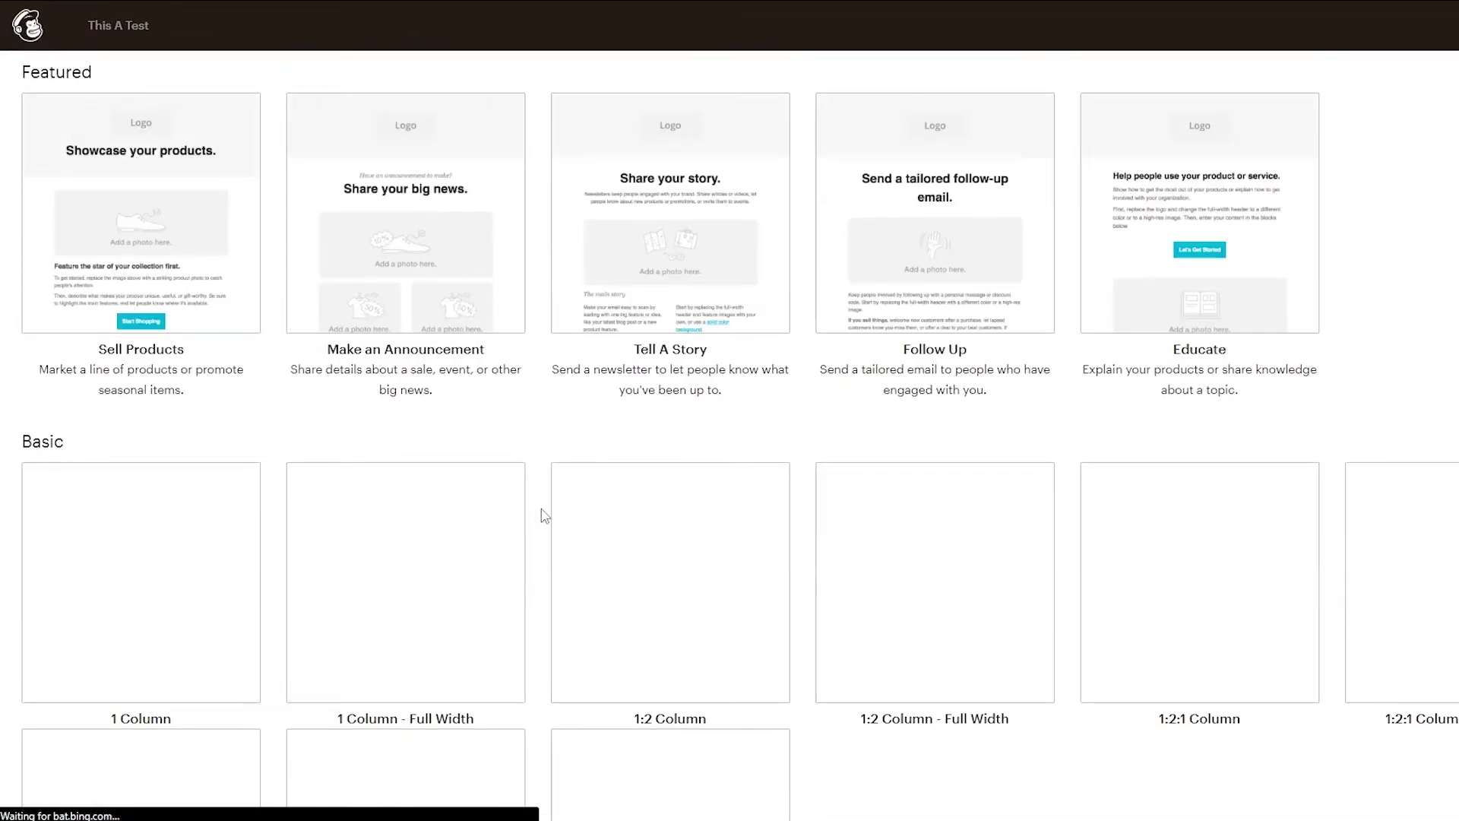
pyautogui.scroll(2, 543, 515)
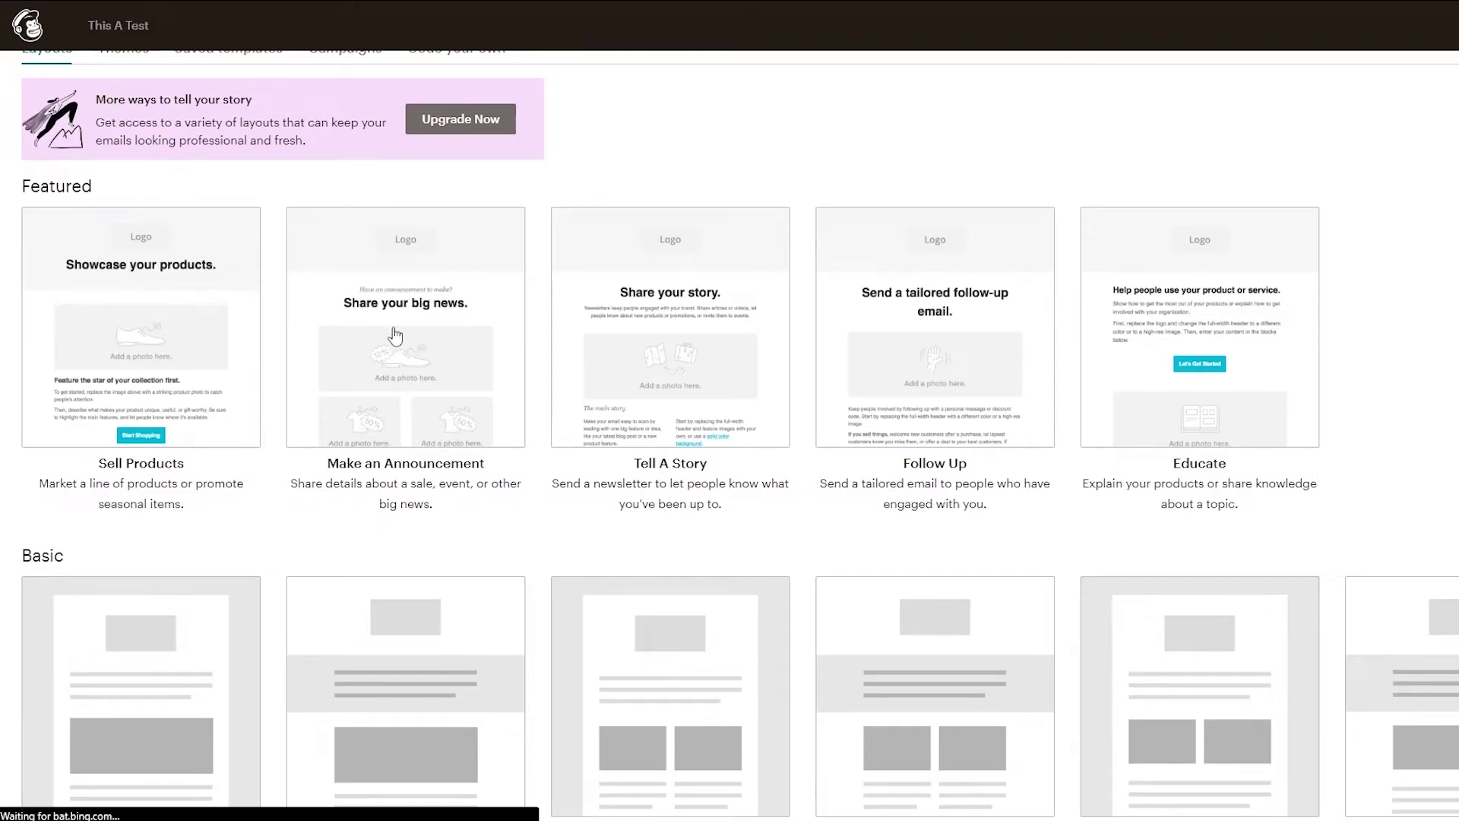
pyautogui.scroll(2, 950, 304)
pyautogui.scroll(-6, 228, 482)
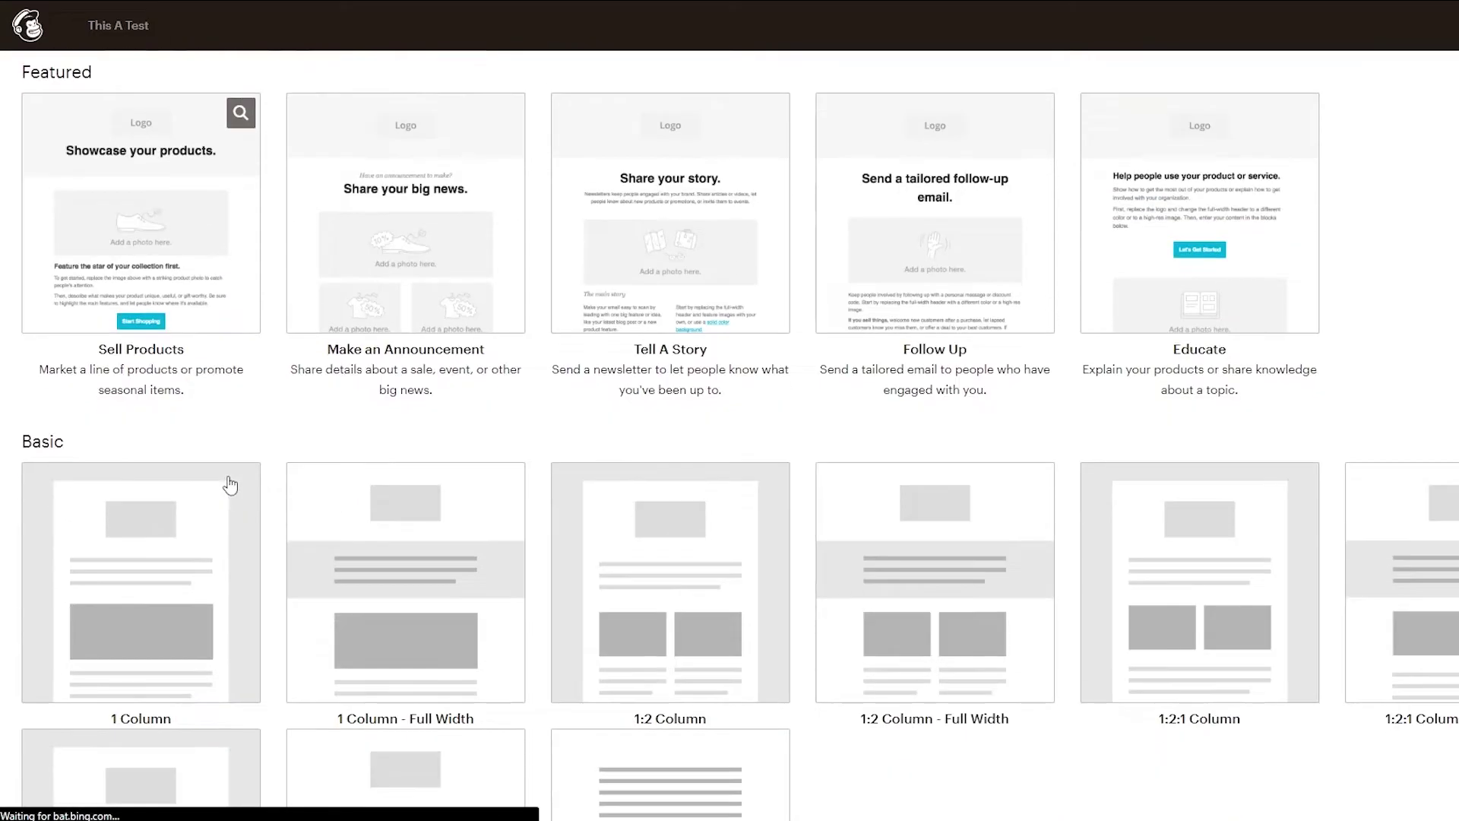
pyautogui.scroll(6, 156, 482)
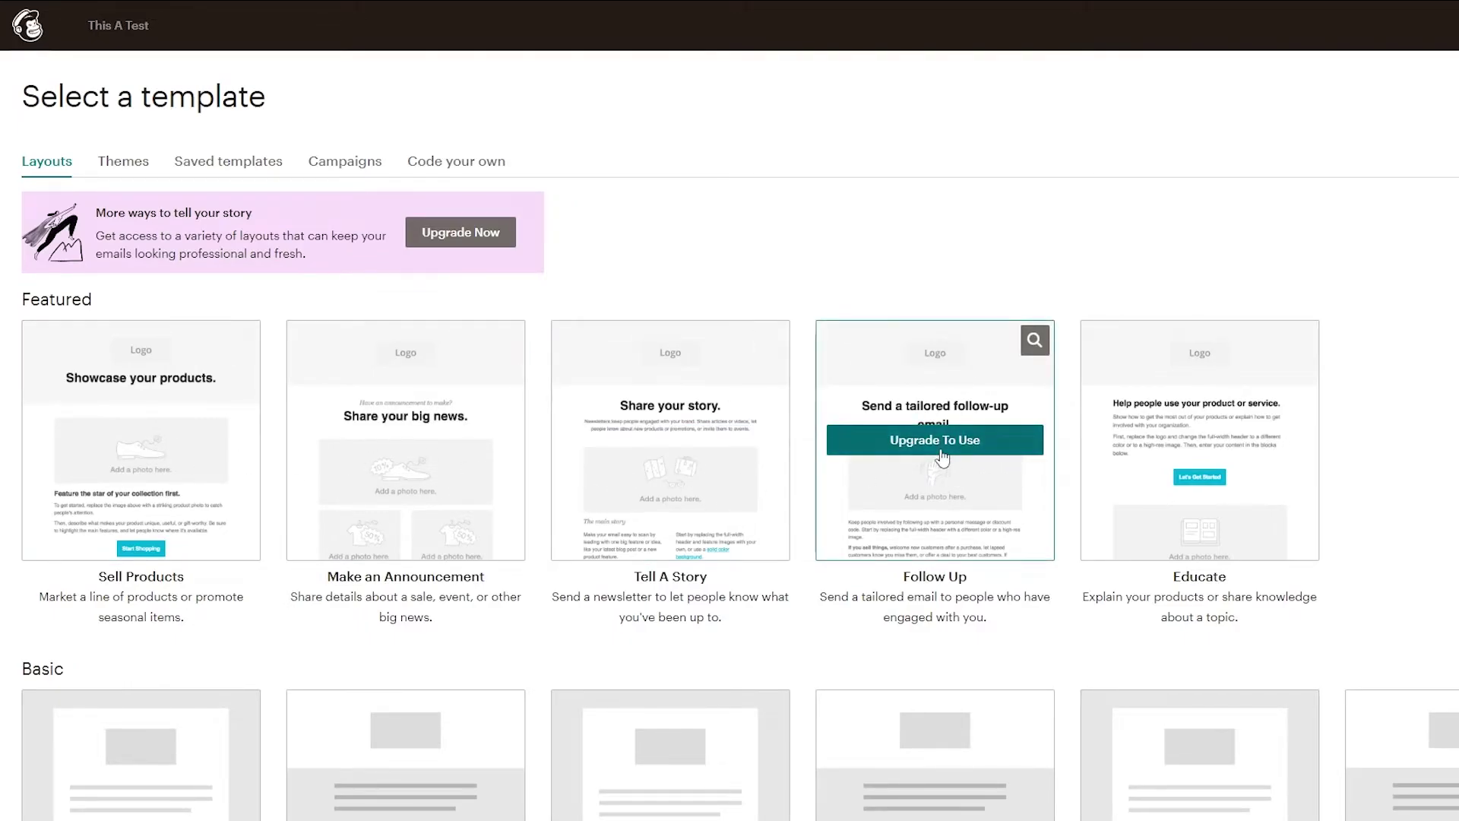
pyautogui.click(664, 452)
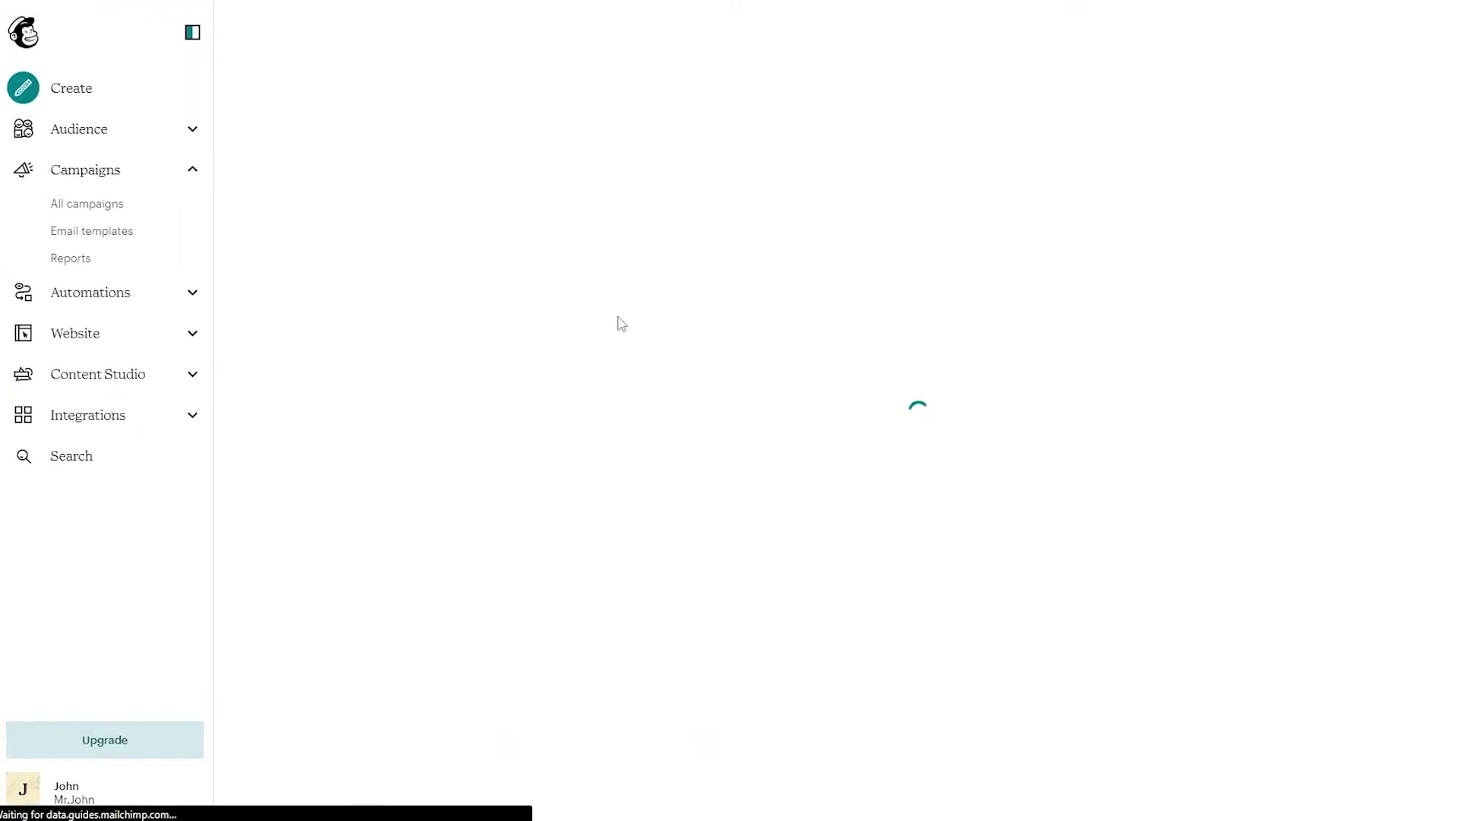
# Step: Reopen the content design in the Classic Builder and start the email from the featured Sell Products layout
pyautogui.click(973, 511)
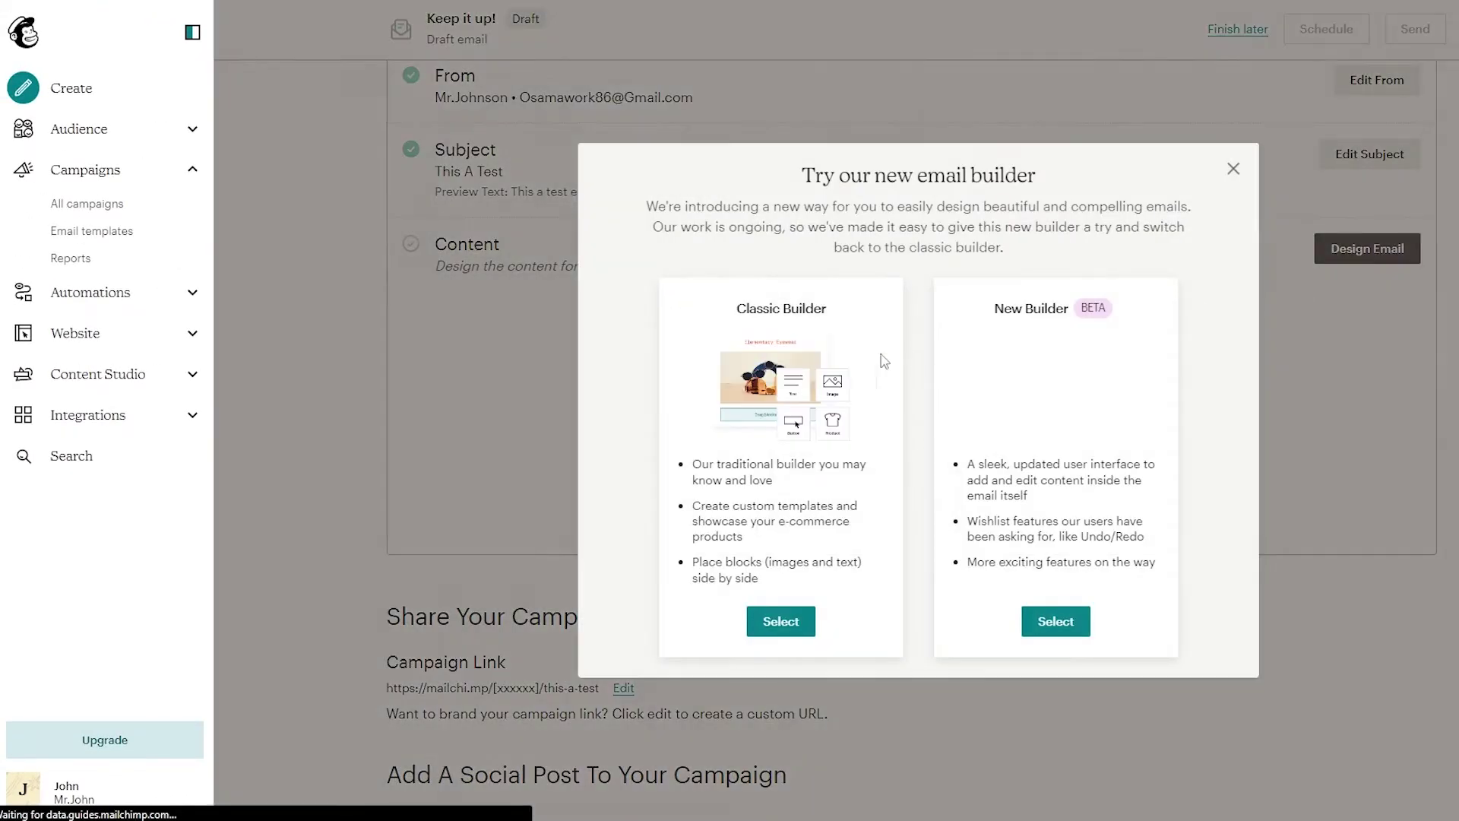
pyautogui.click(809, 630)
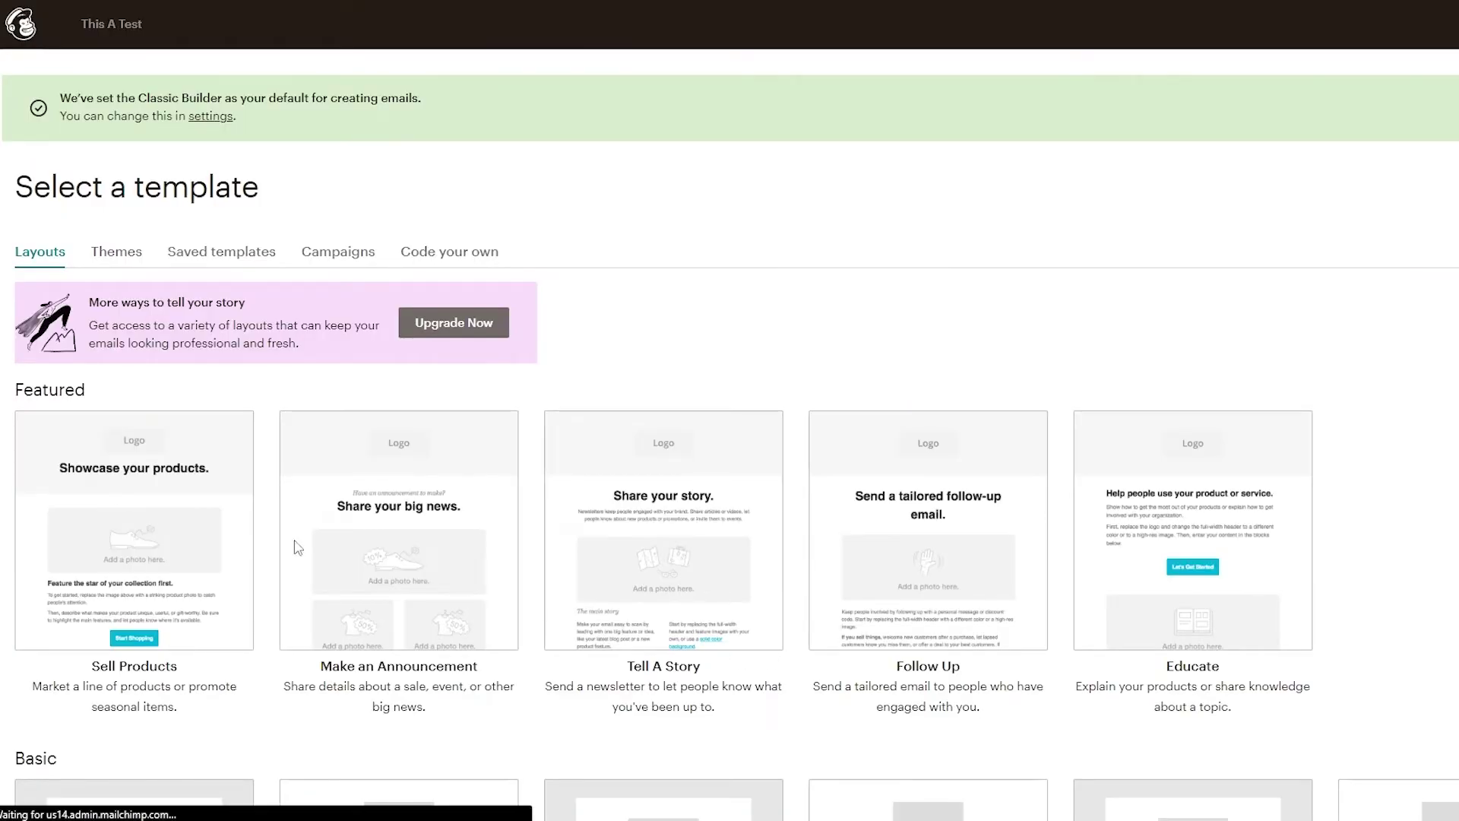
pyautogui.scroll(-3, 139, 354)
pyautogui.scroll(2, 152, 201)
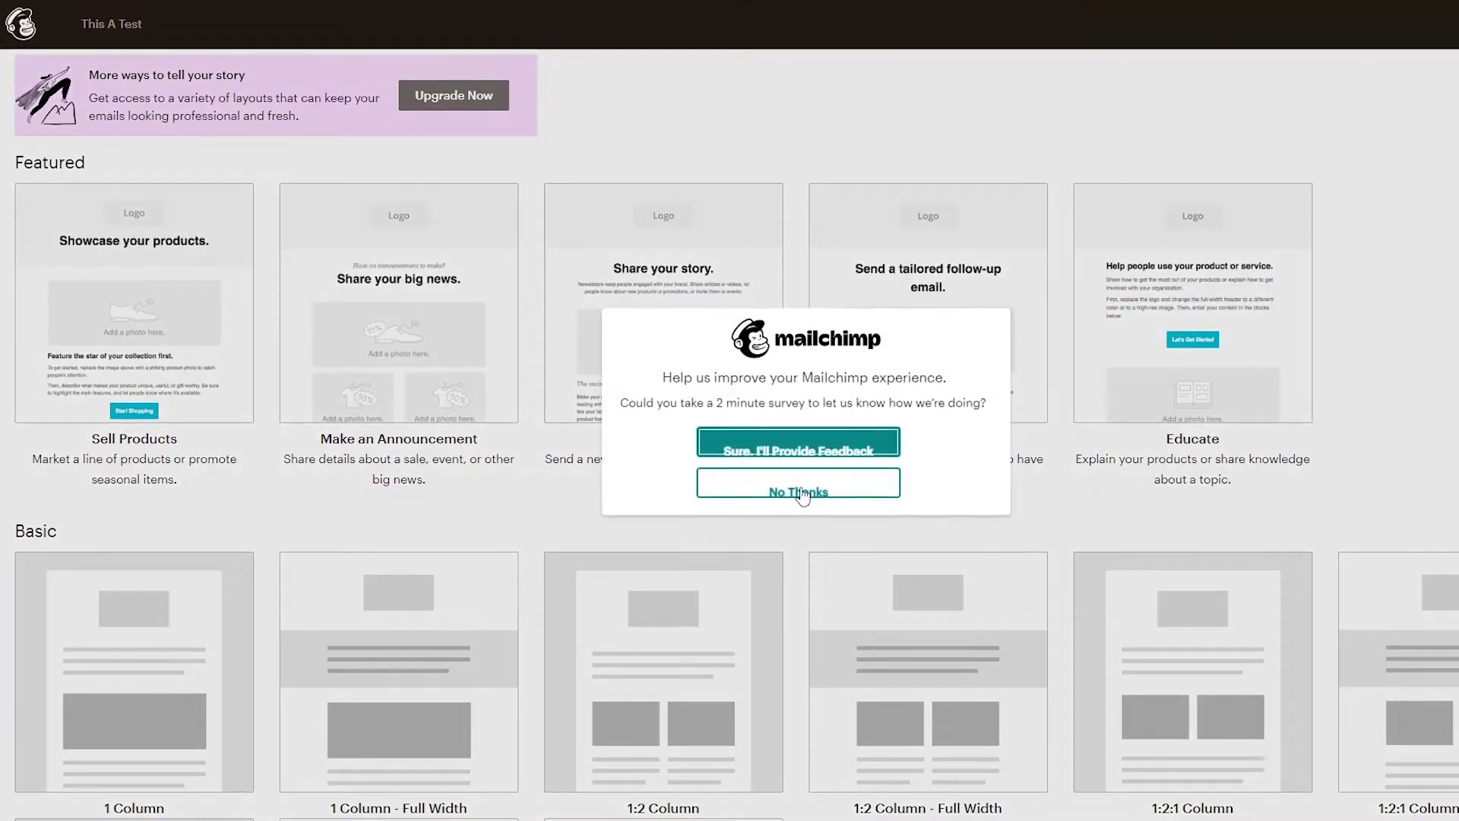
pyautogui.click(802, 494)
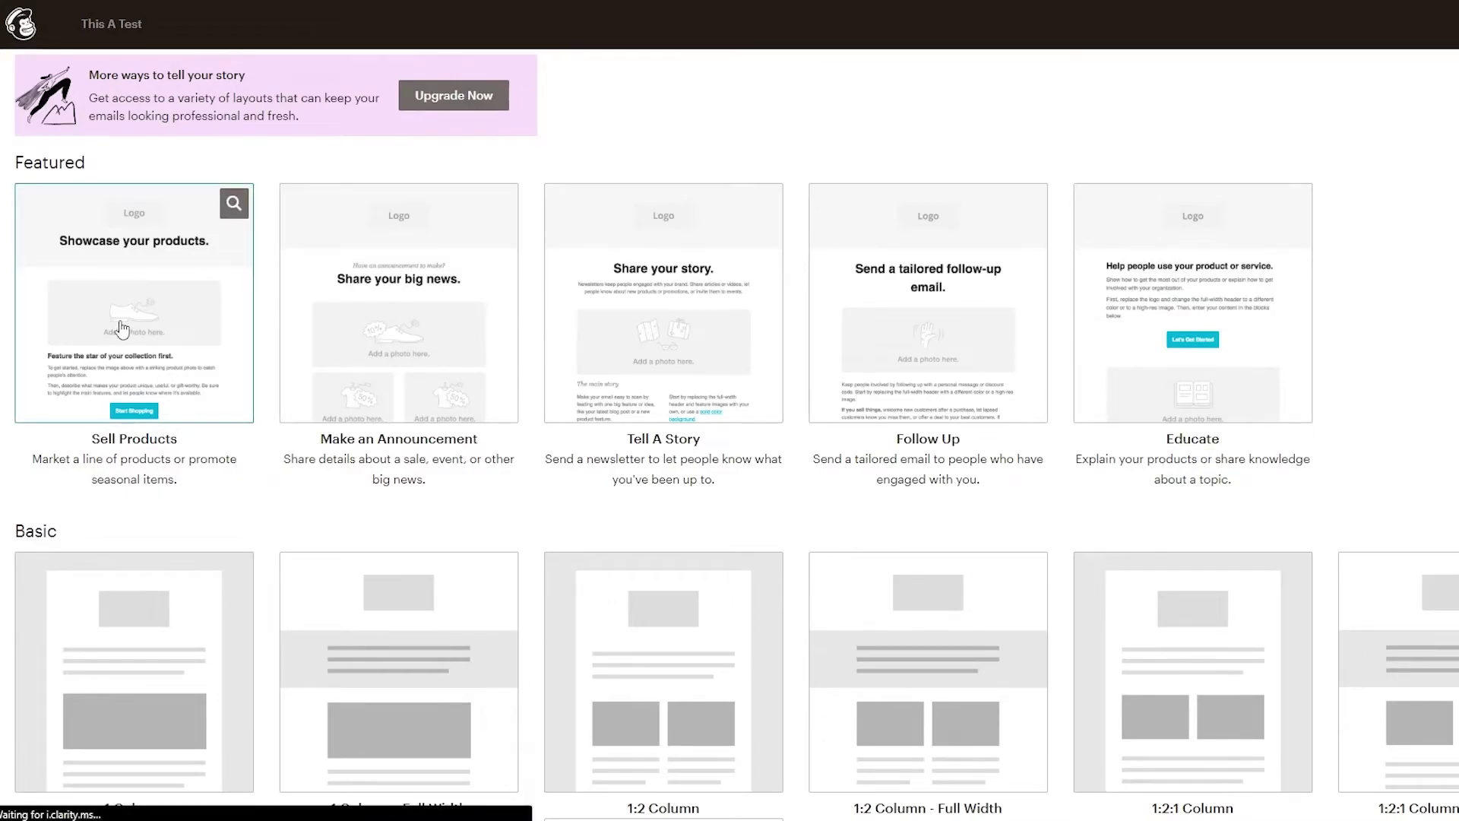
pyautogui.click(121, 329)
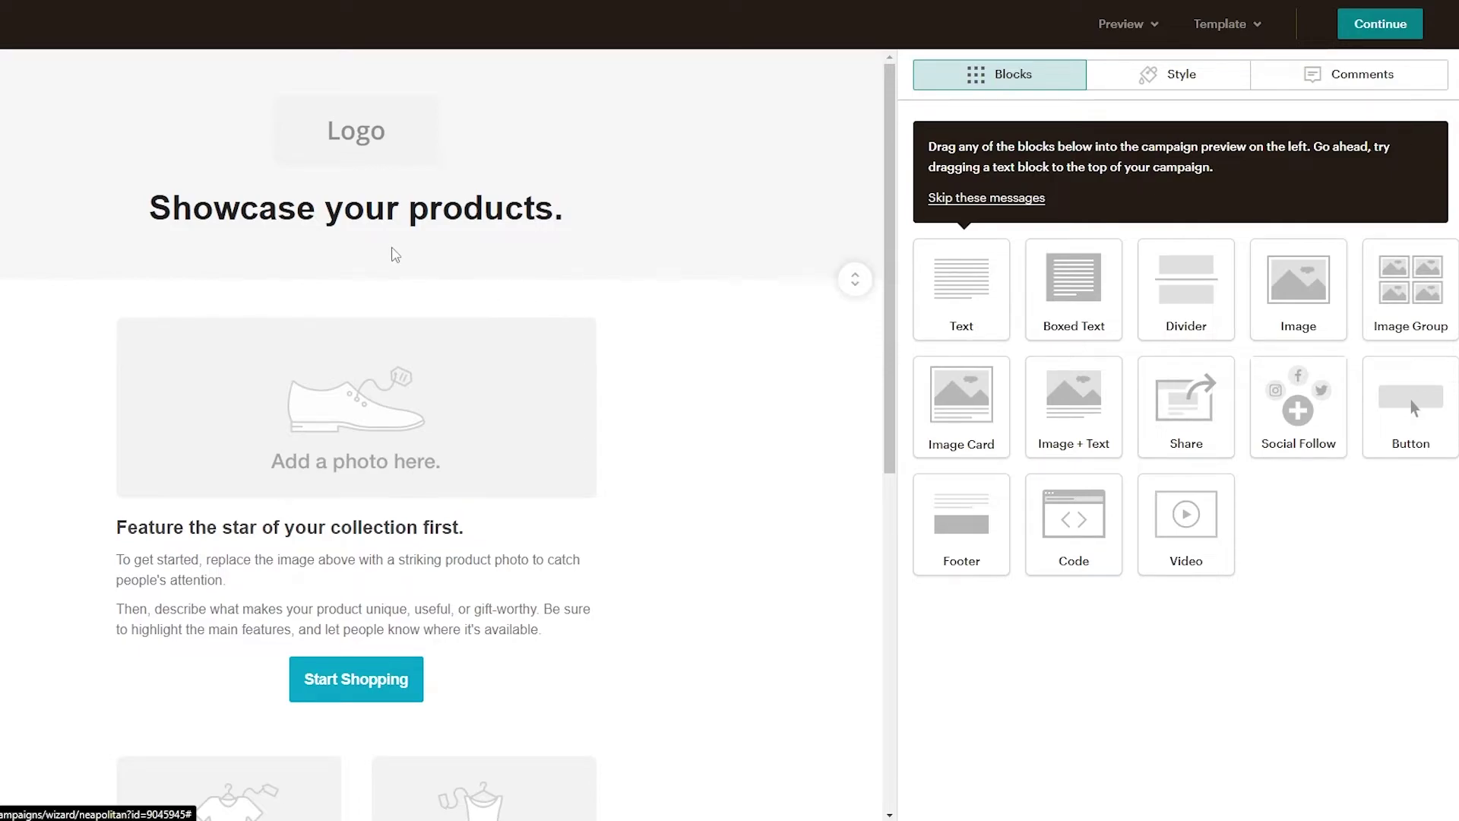
# Step: Look over the Sell Products template's header, photo, text, button and product blocks
pyautogui.scroll(-3, 570, 479)
pyautogui.scroll(3, 570, 482)
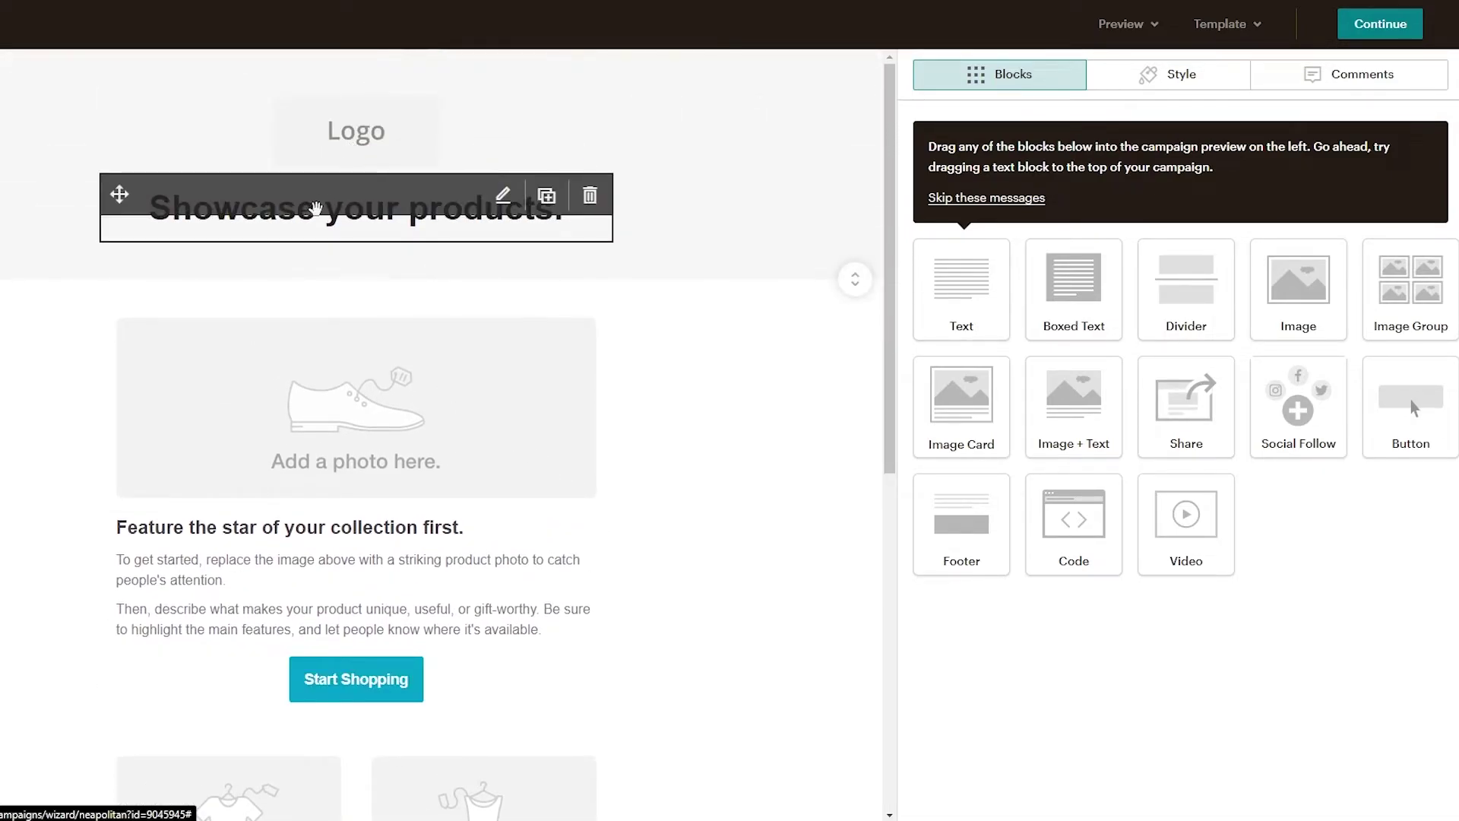
pyautogui.scroll(-4, 312, 182)
pyautogui.scroll(3, 311, 182)
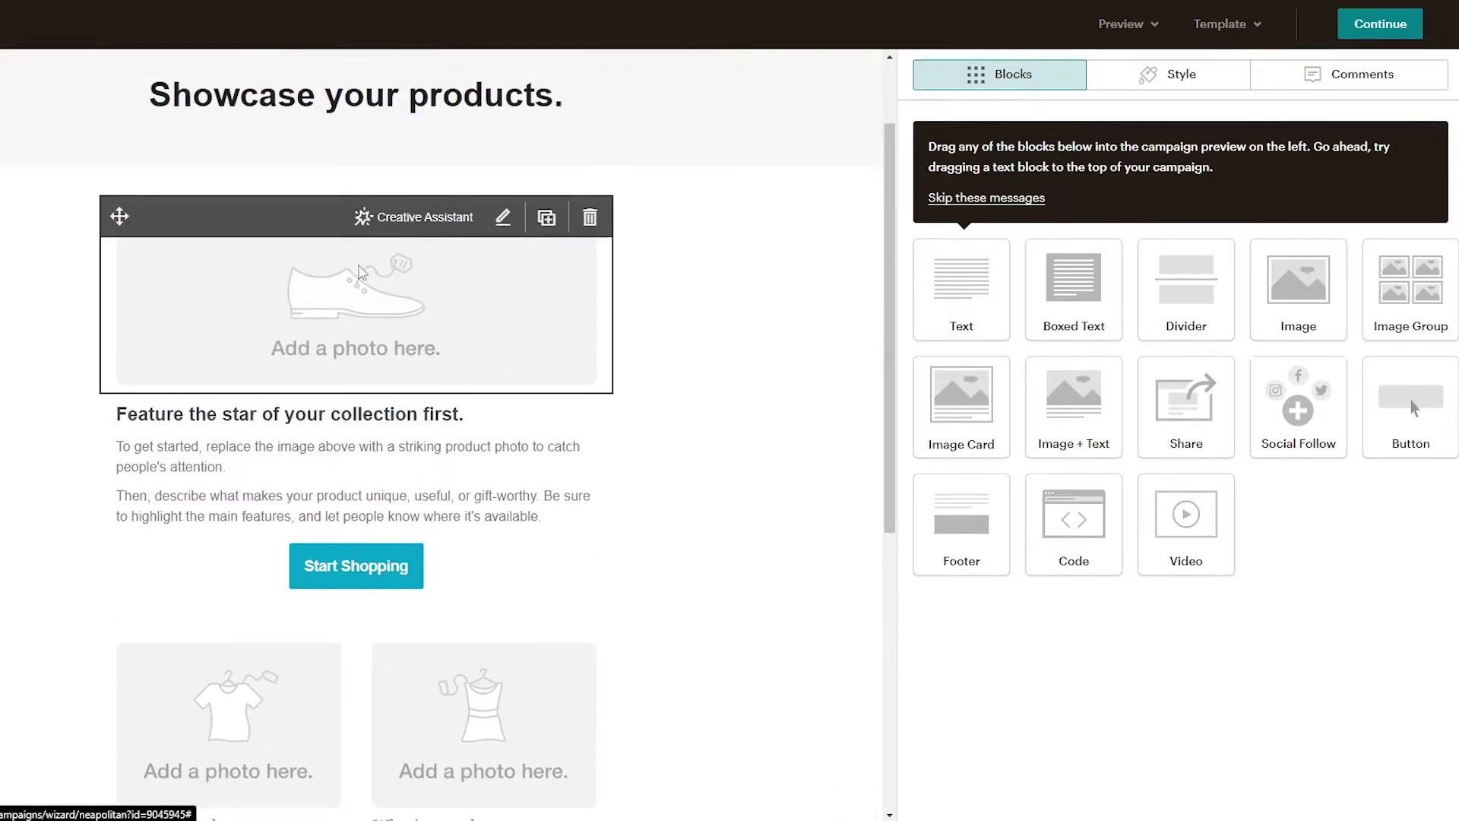
pyautogui.scroll(-2, 294, 492)
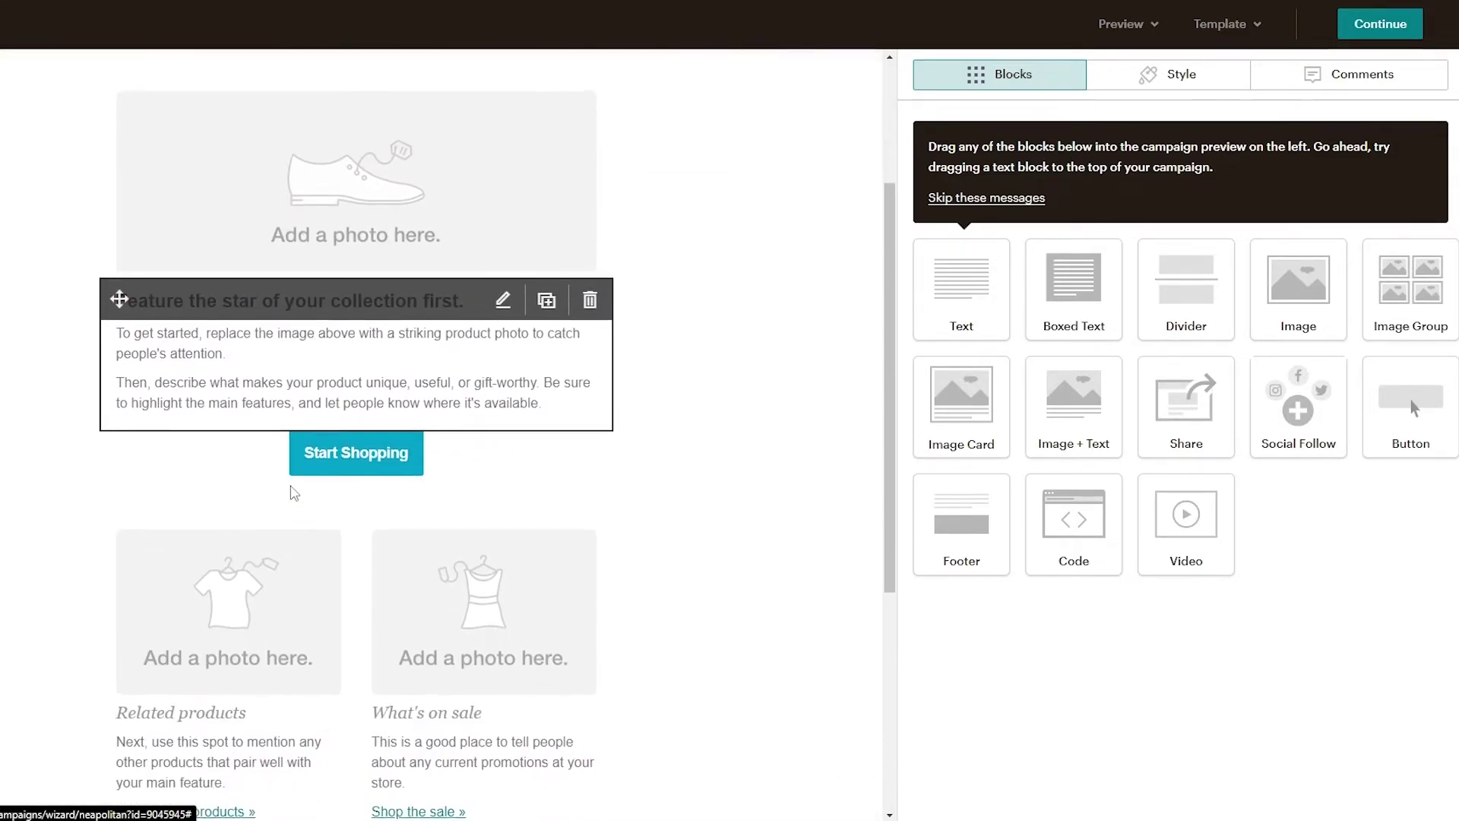
pyautogui.scroll(-2, 325, 423)
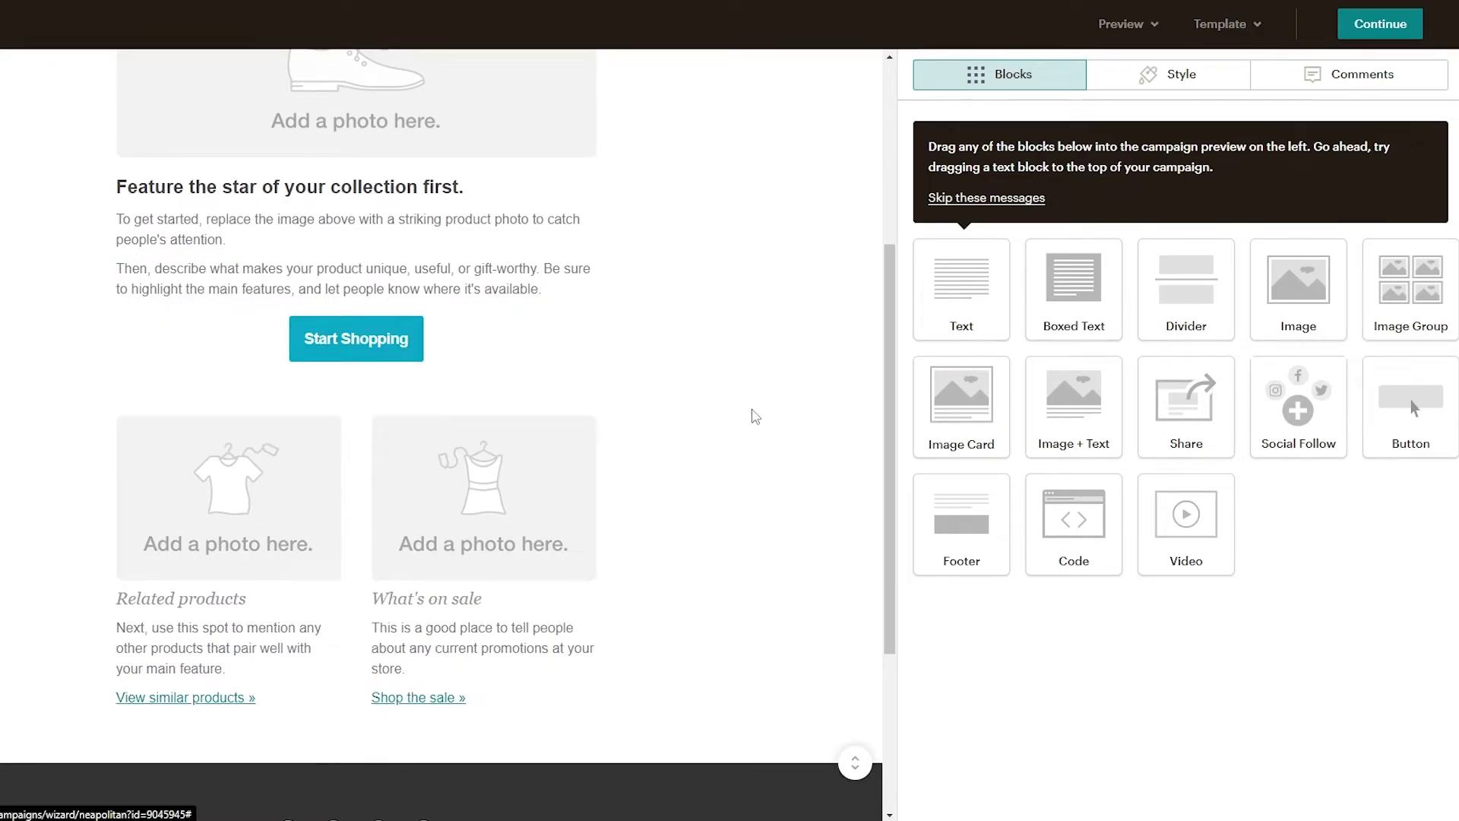
pyautogui.scroll(6, 586, 394)
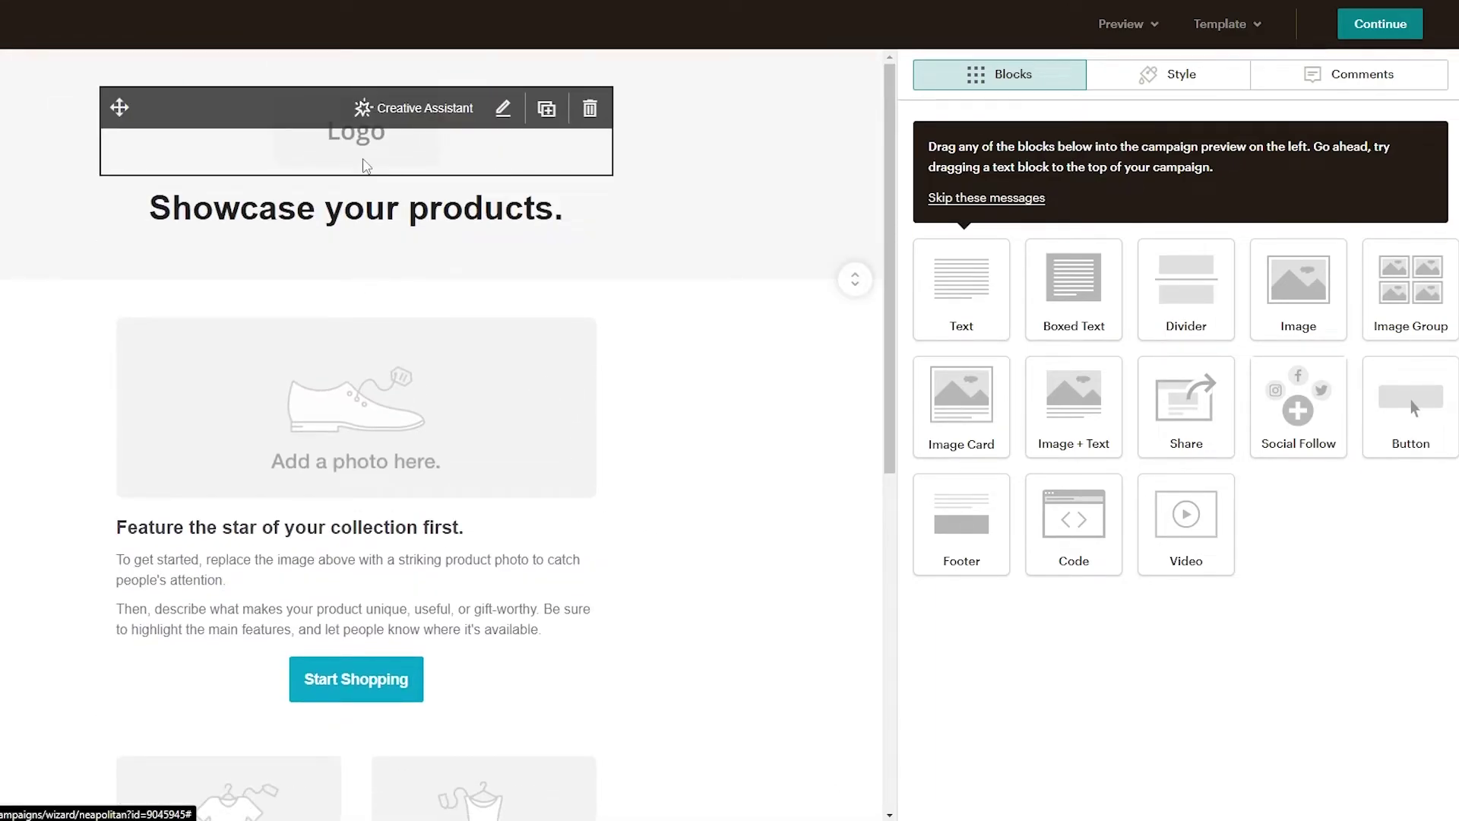
# Step: Open the header logo's image replacement in the Creative Assistant and generate designs from the sample brand
pyautogui.click(357, 133)
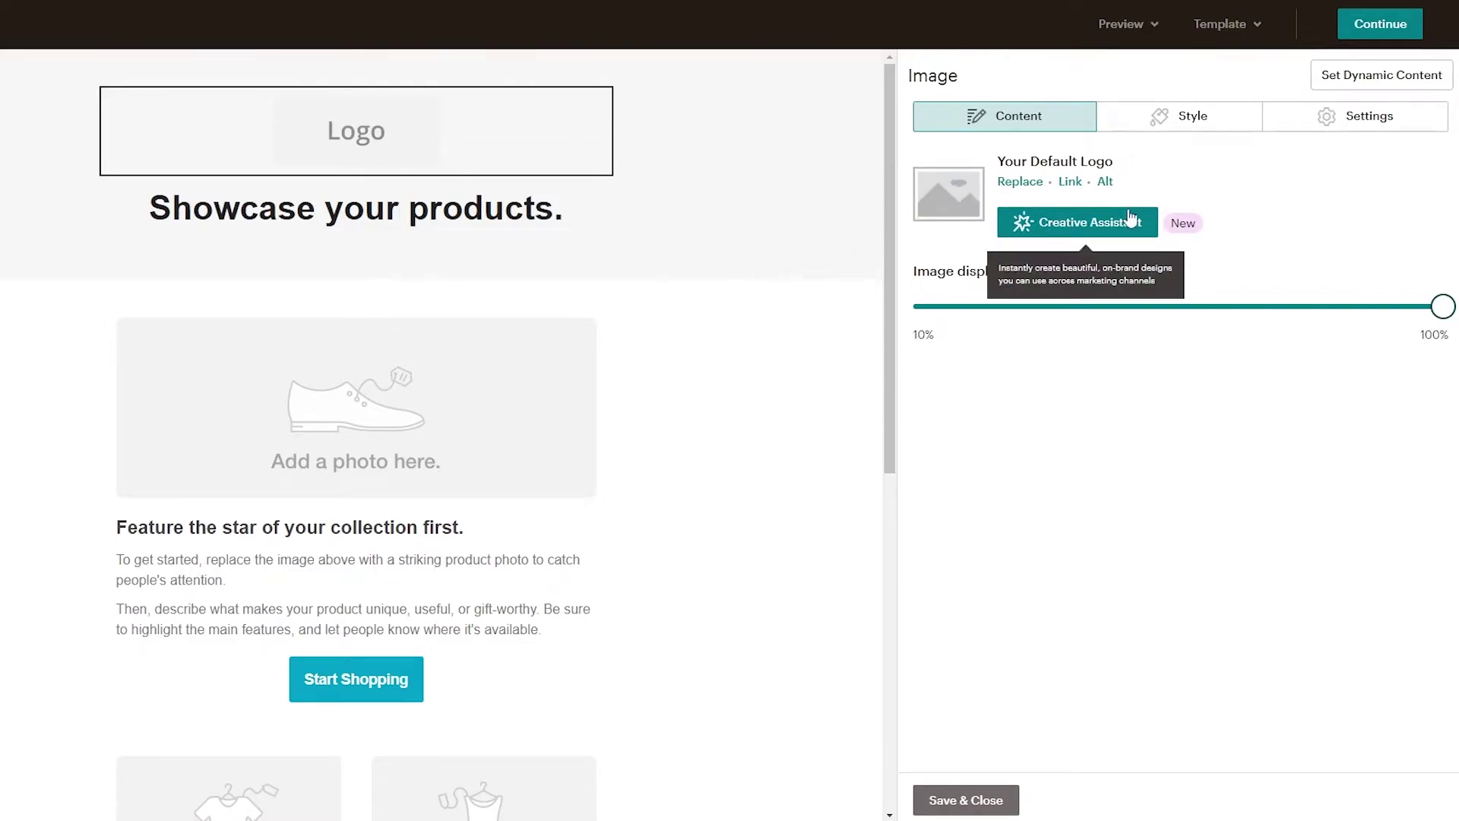
pyautogui.click(1021, 183)
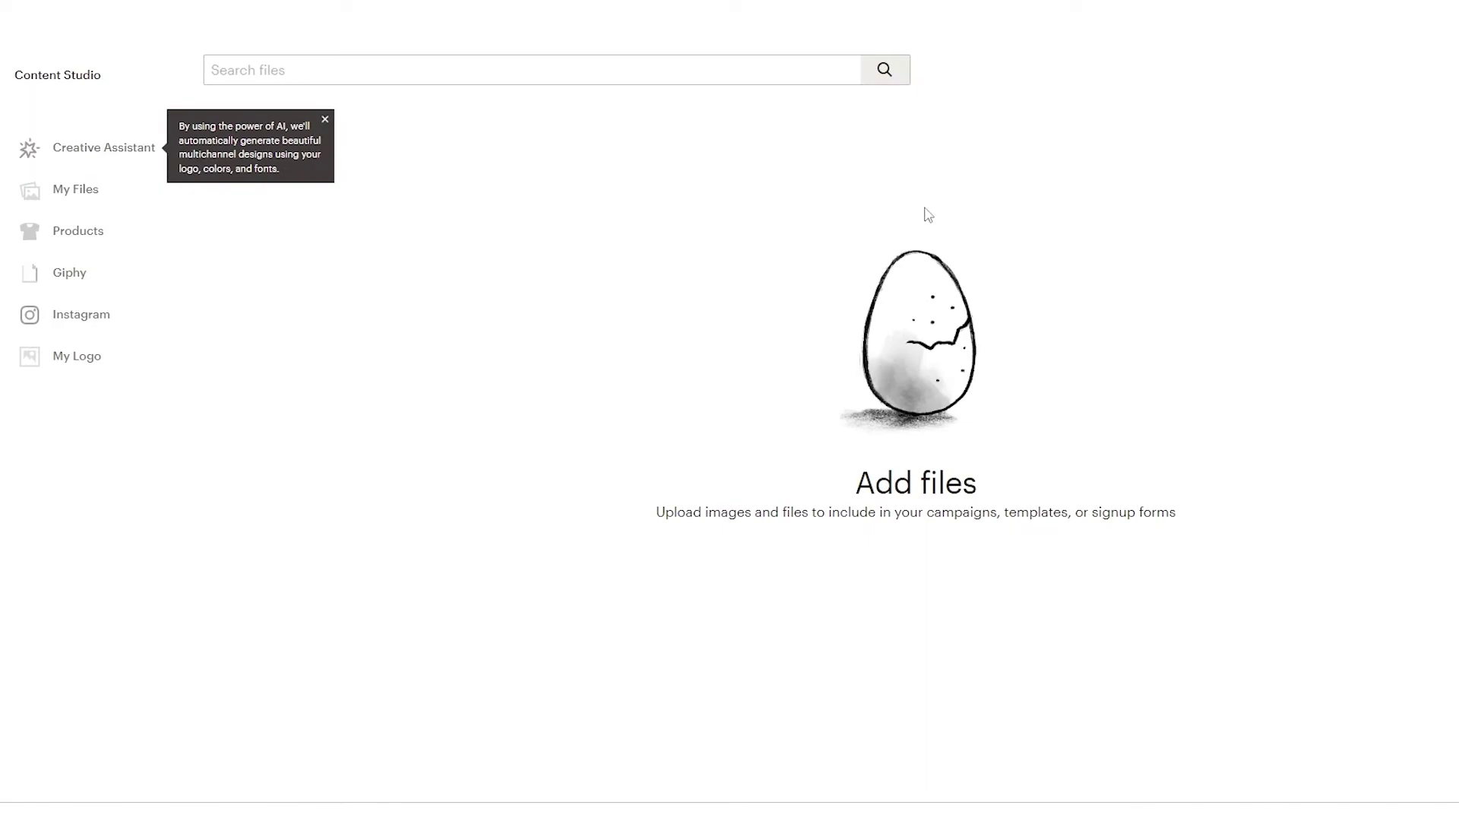
pyautogui.click(90, 156)
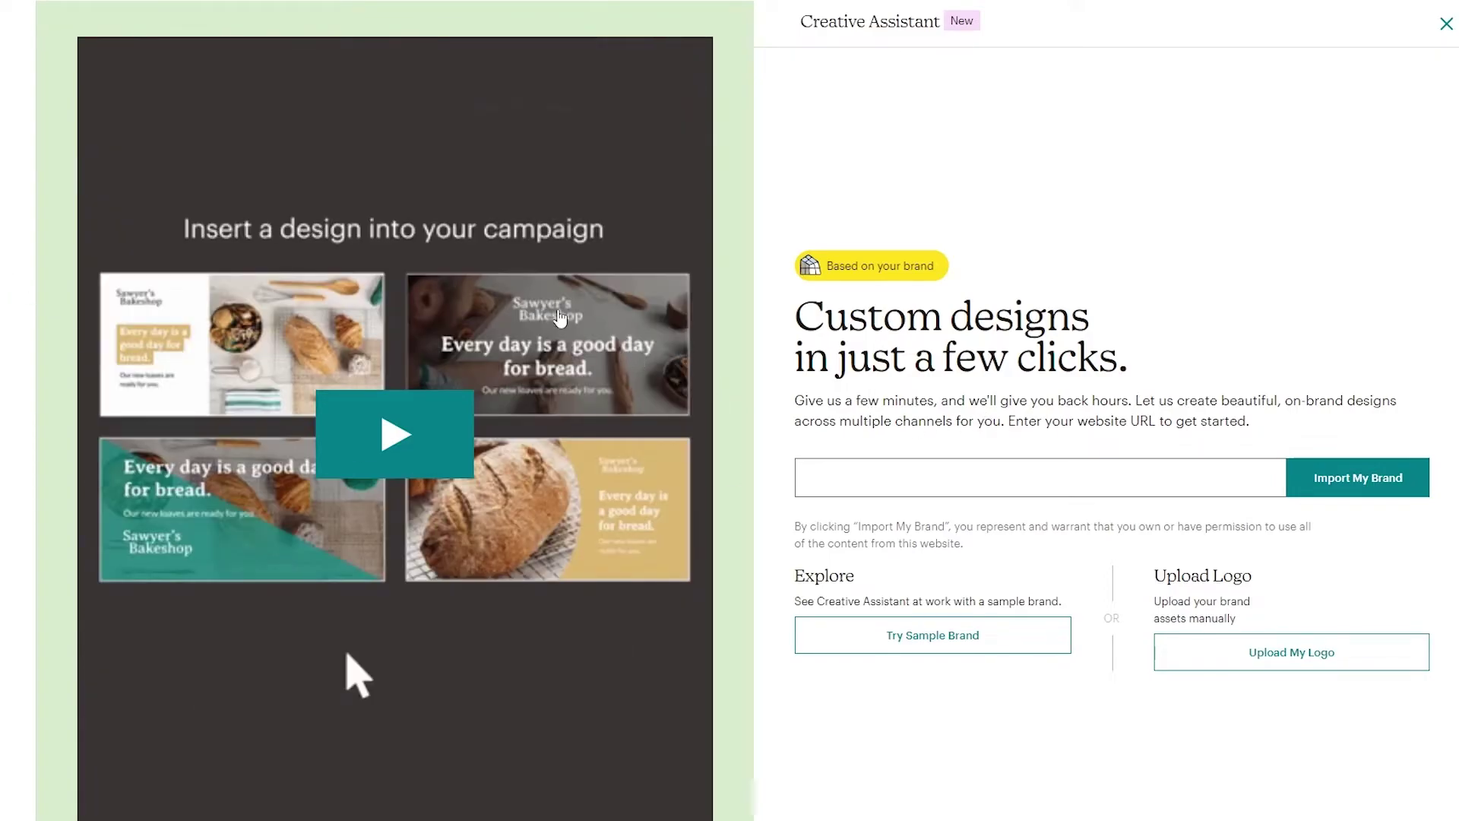
pyautogui.click(811, 478)
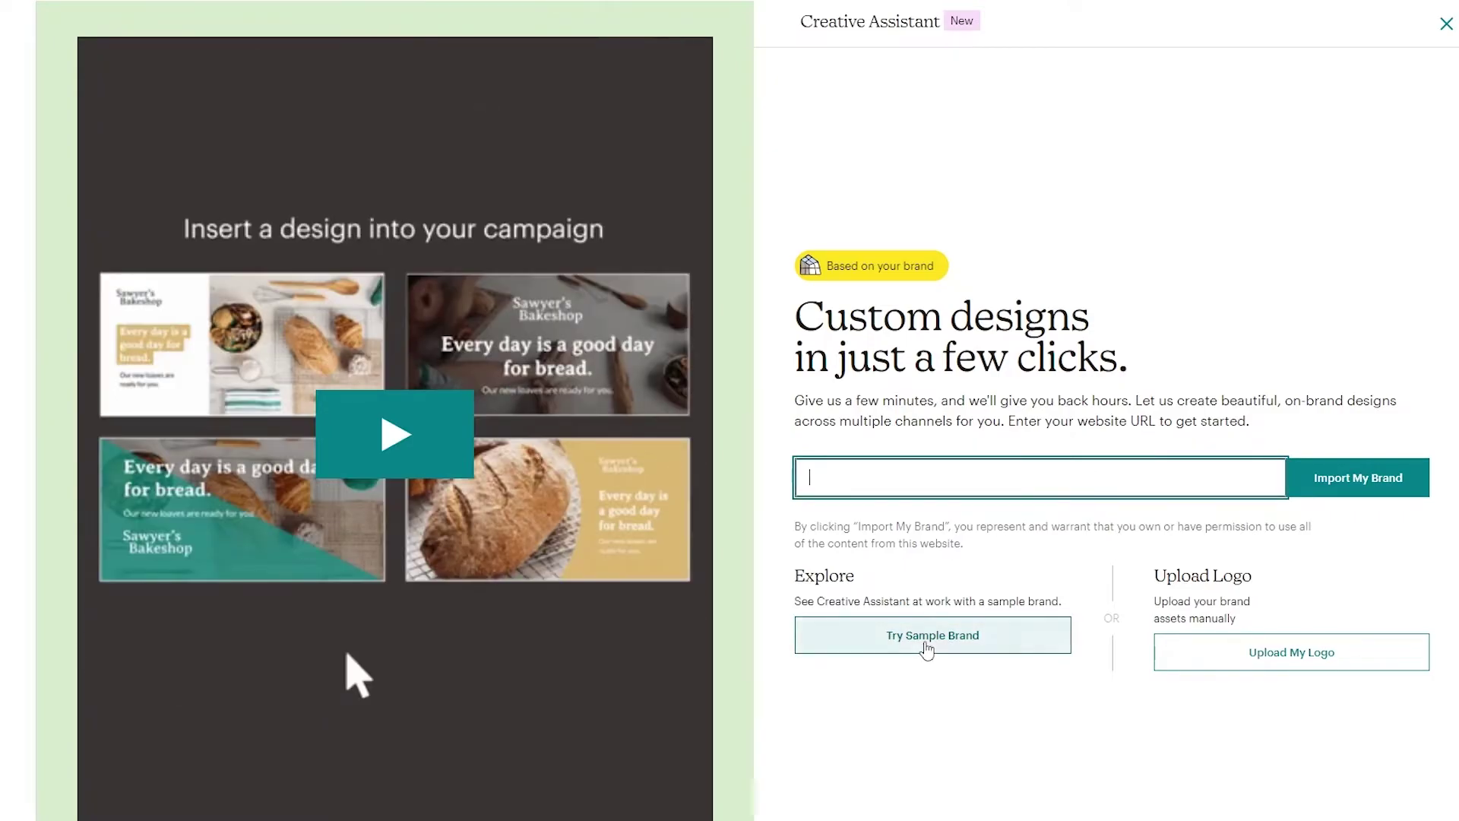
pyautogui.click(929, 646)
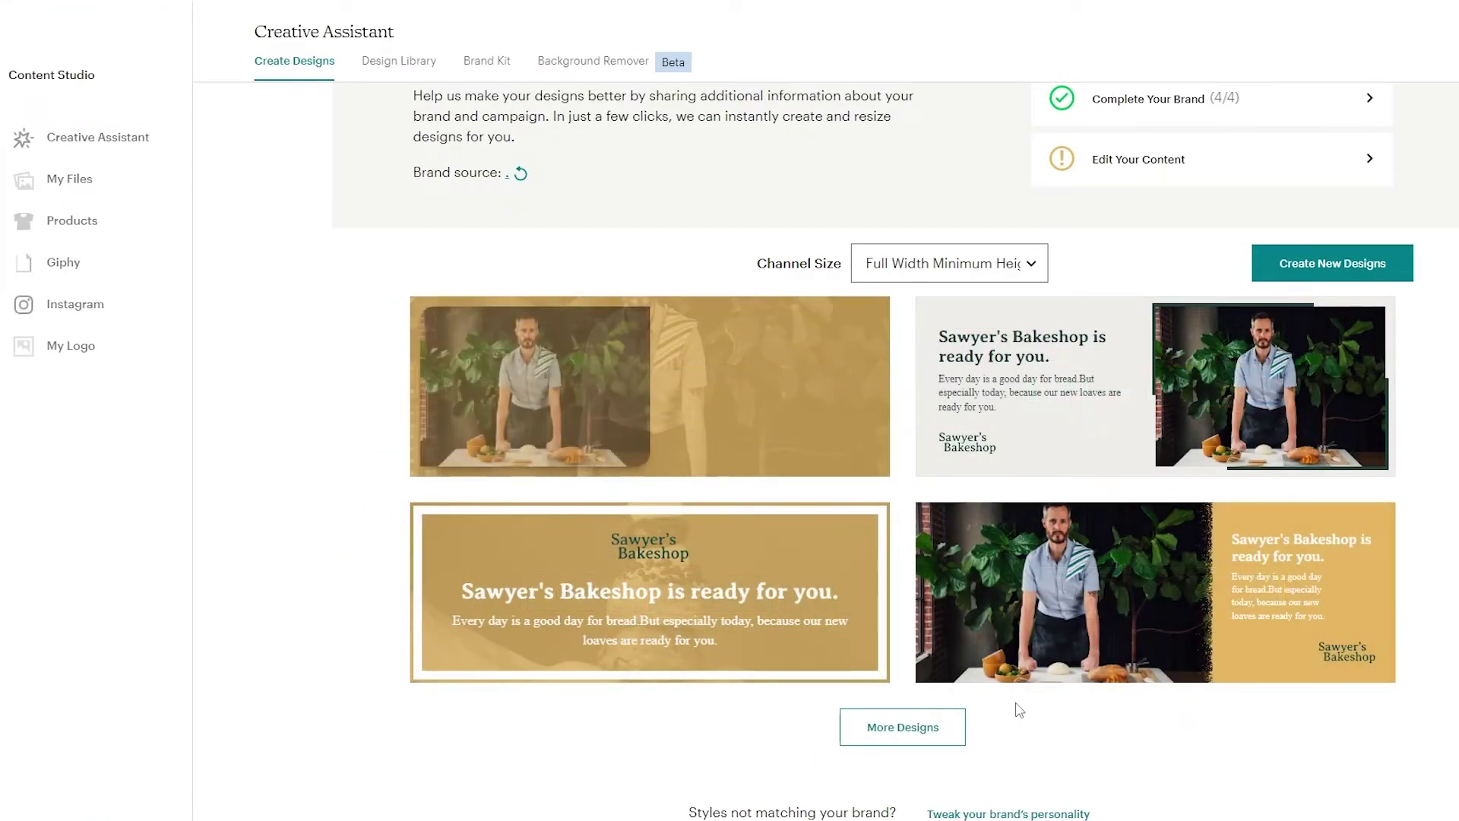
# Step: Insert the gold framed Sawyer's Bakeshop banner design in place of the header logo
pyautogui.moveTo(849, 474)
pyautogui.moveTo(717, 619)
pyautogui.click(733, 589)
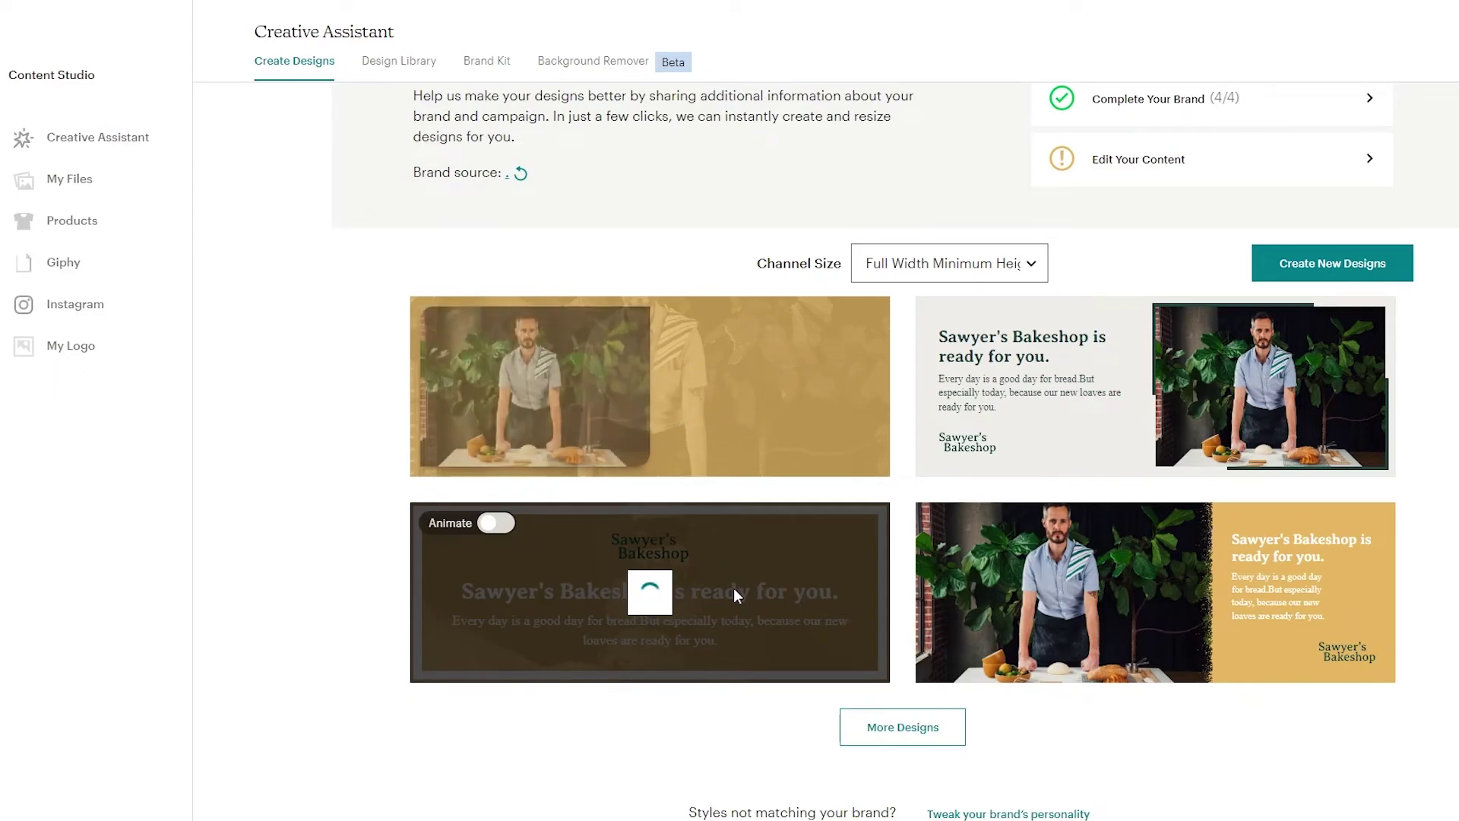
pyautogui.click(492, 531)
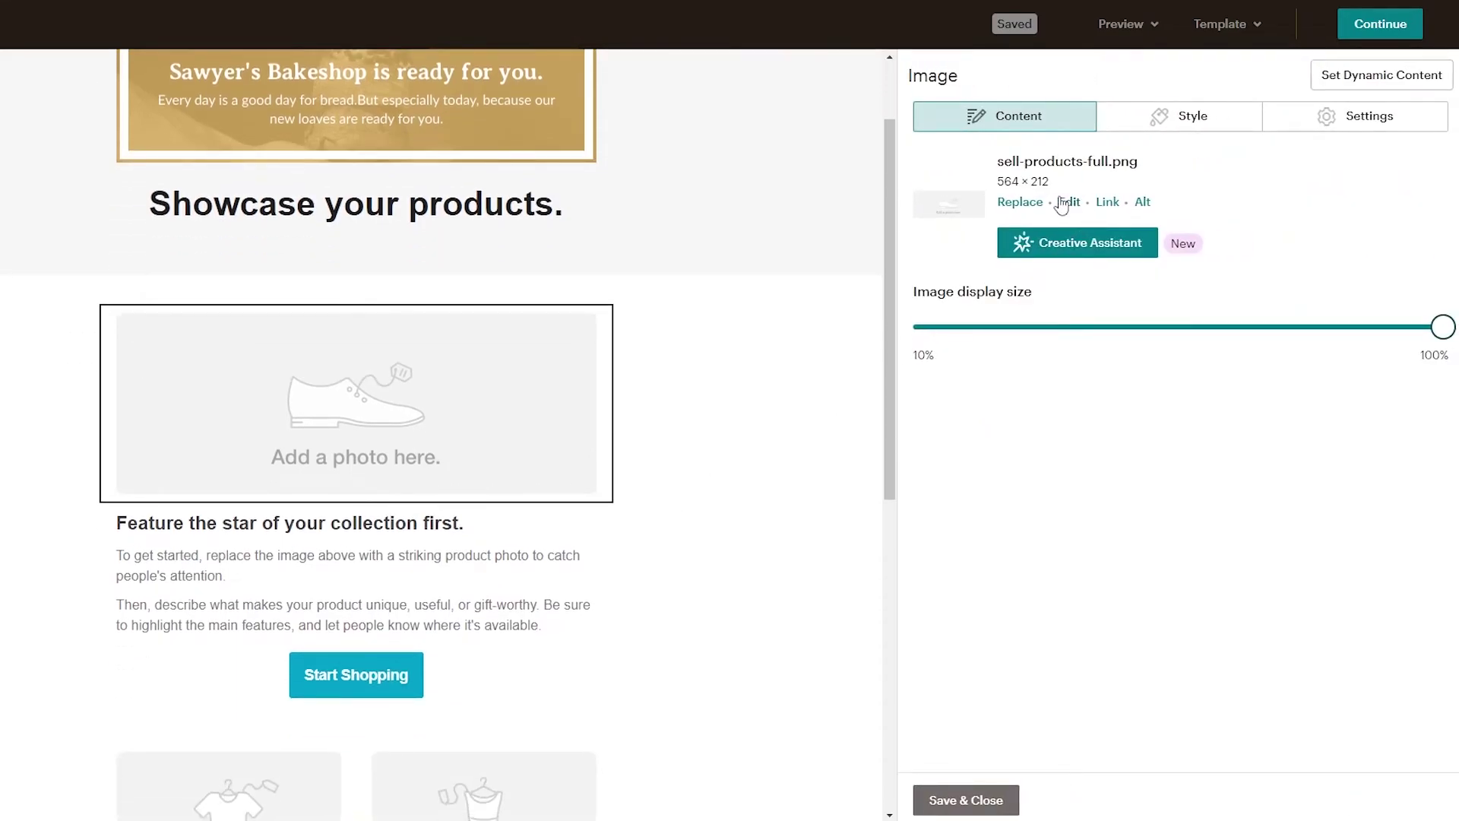
# Step: Replace the "Showcase your products." heading text with "Coming Soon"
pyautogui.scroll(-2, 534, 381)
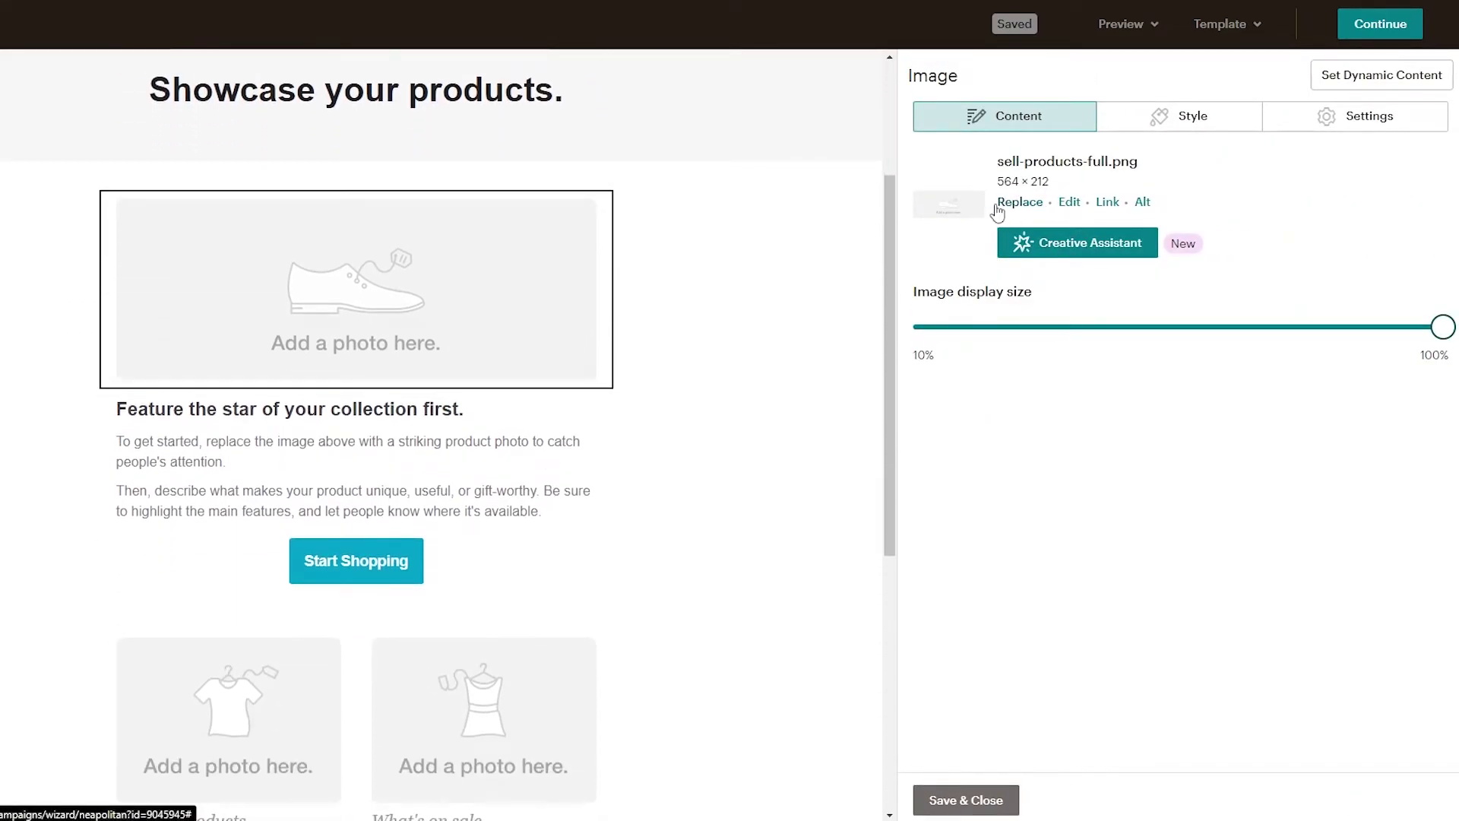
pyautogui.scroll(4, 469, 316)
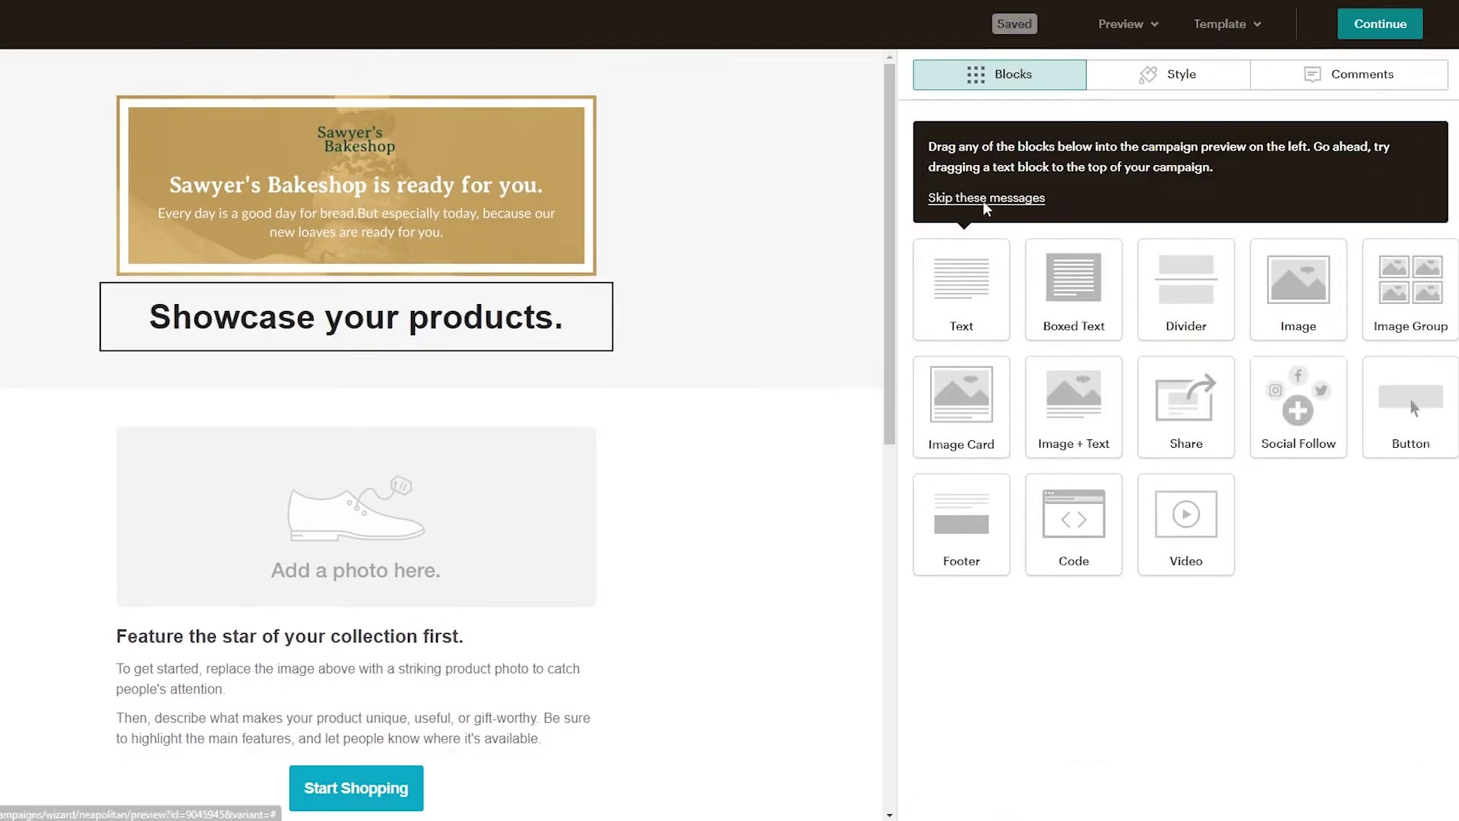
pyautogui.click(1034, 198)
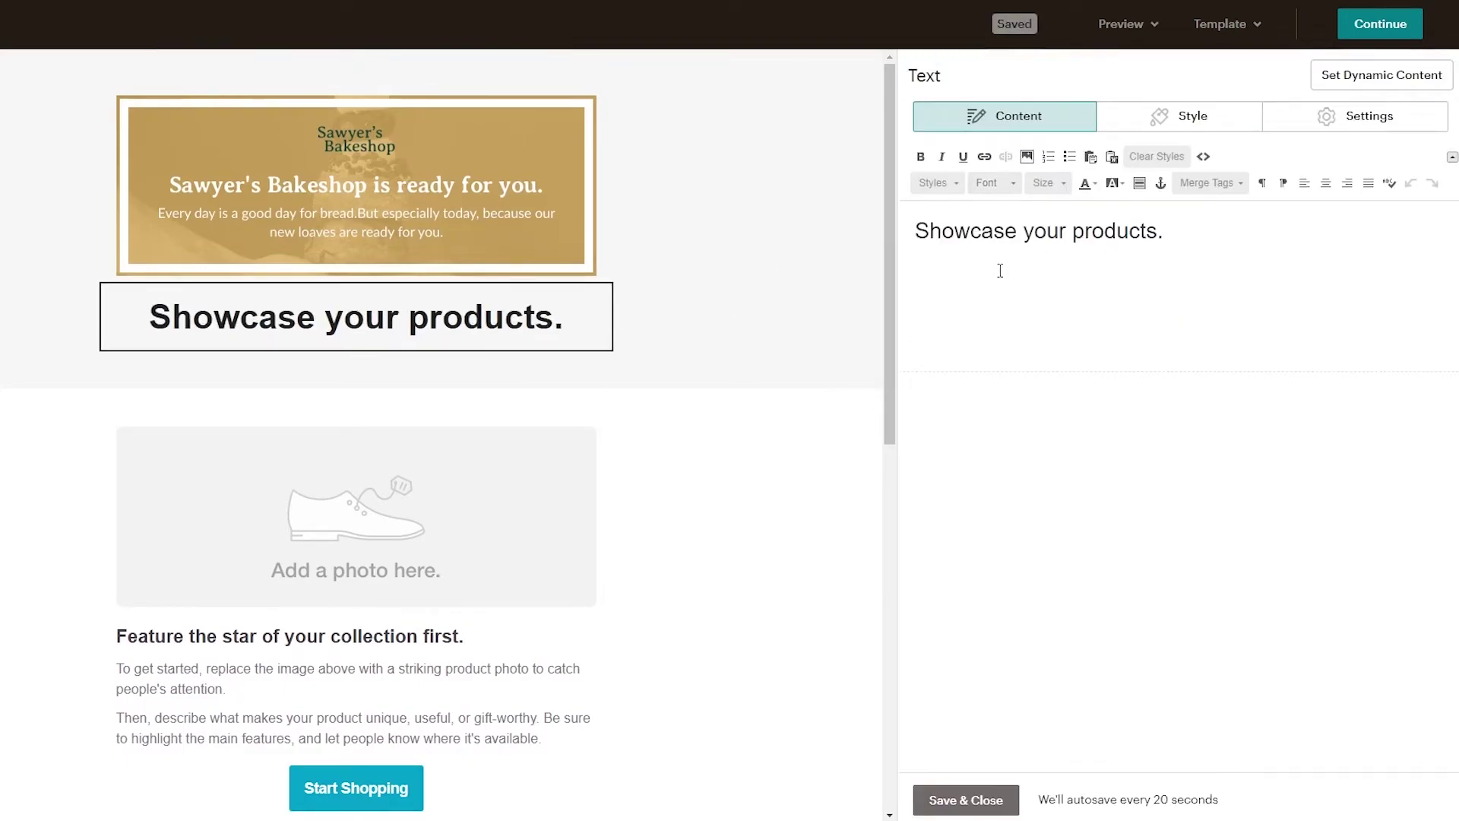
pyautogui.tripleClick(1063, 238)
pyautogui.write('T')
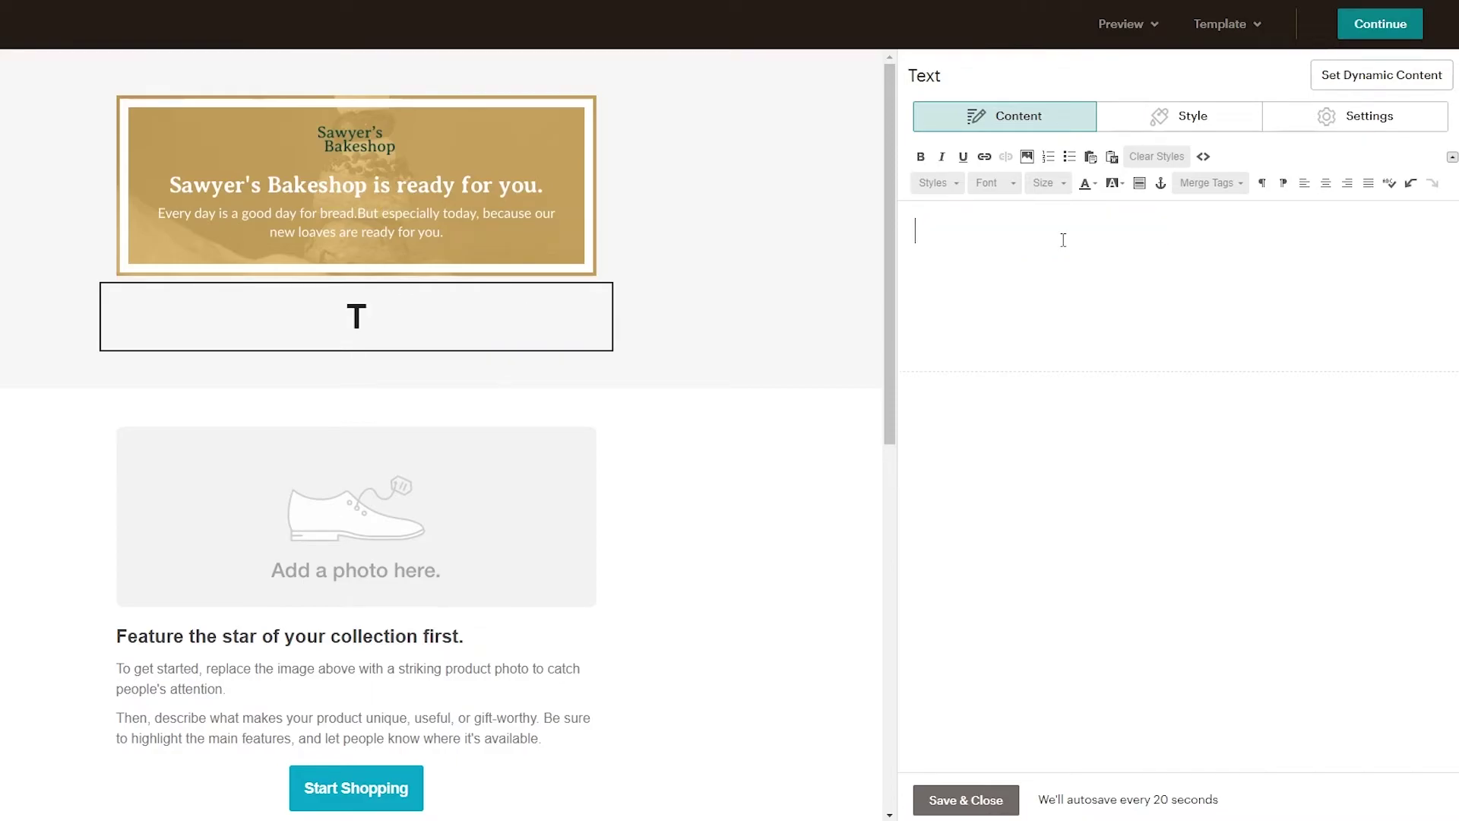
pyautogui.press('BackSpace')
pyautogui.write('Coming Soon')
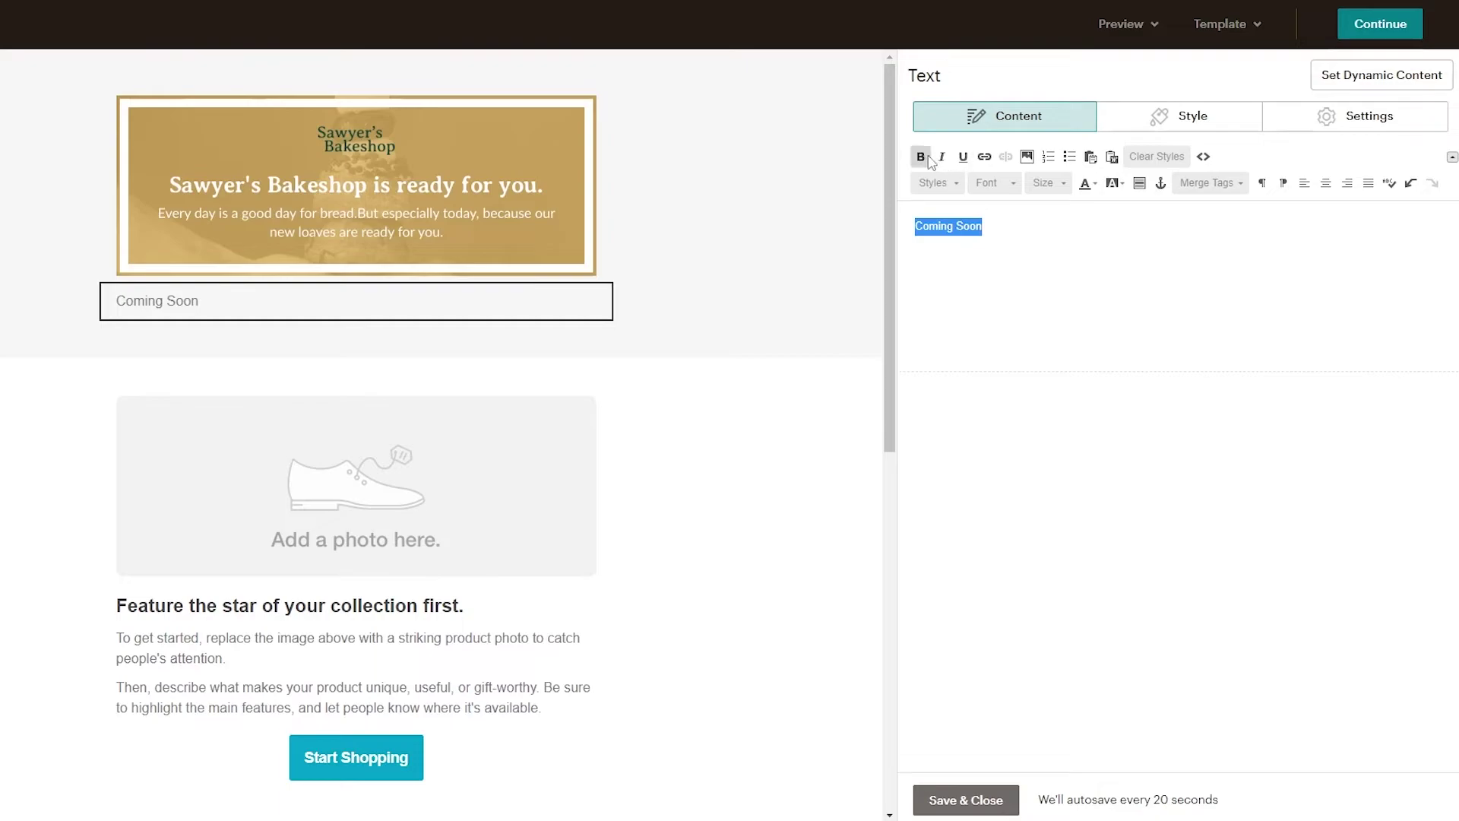
# Step: Make the "Coming Soon" text bold and set its font size to 24
pyautogui.click(928, 159)
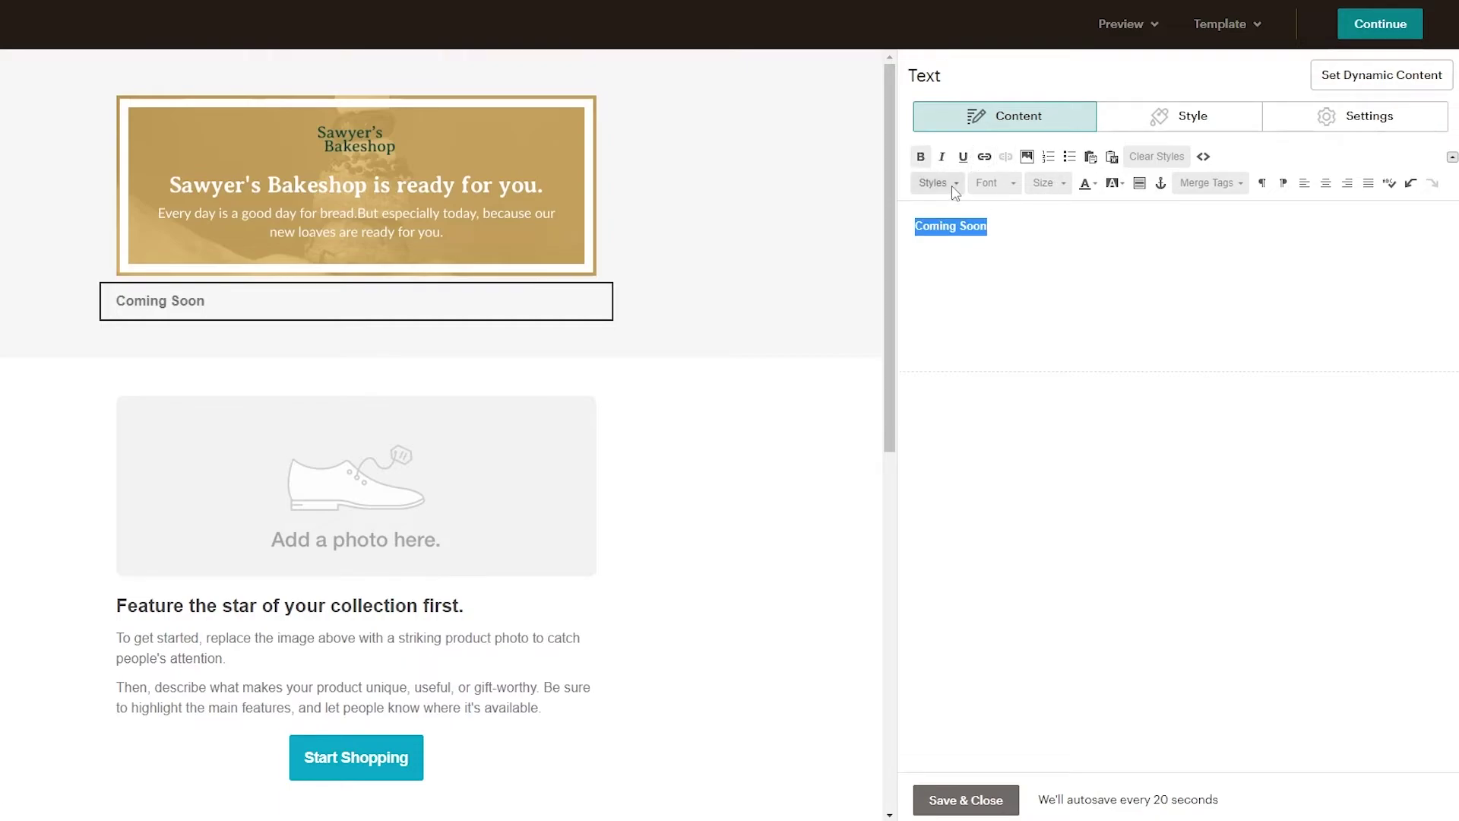
pyautogui.click(1013, 185)
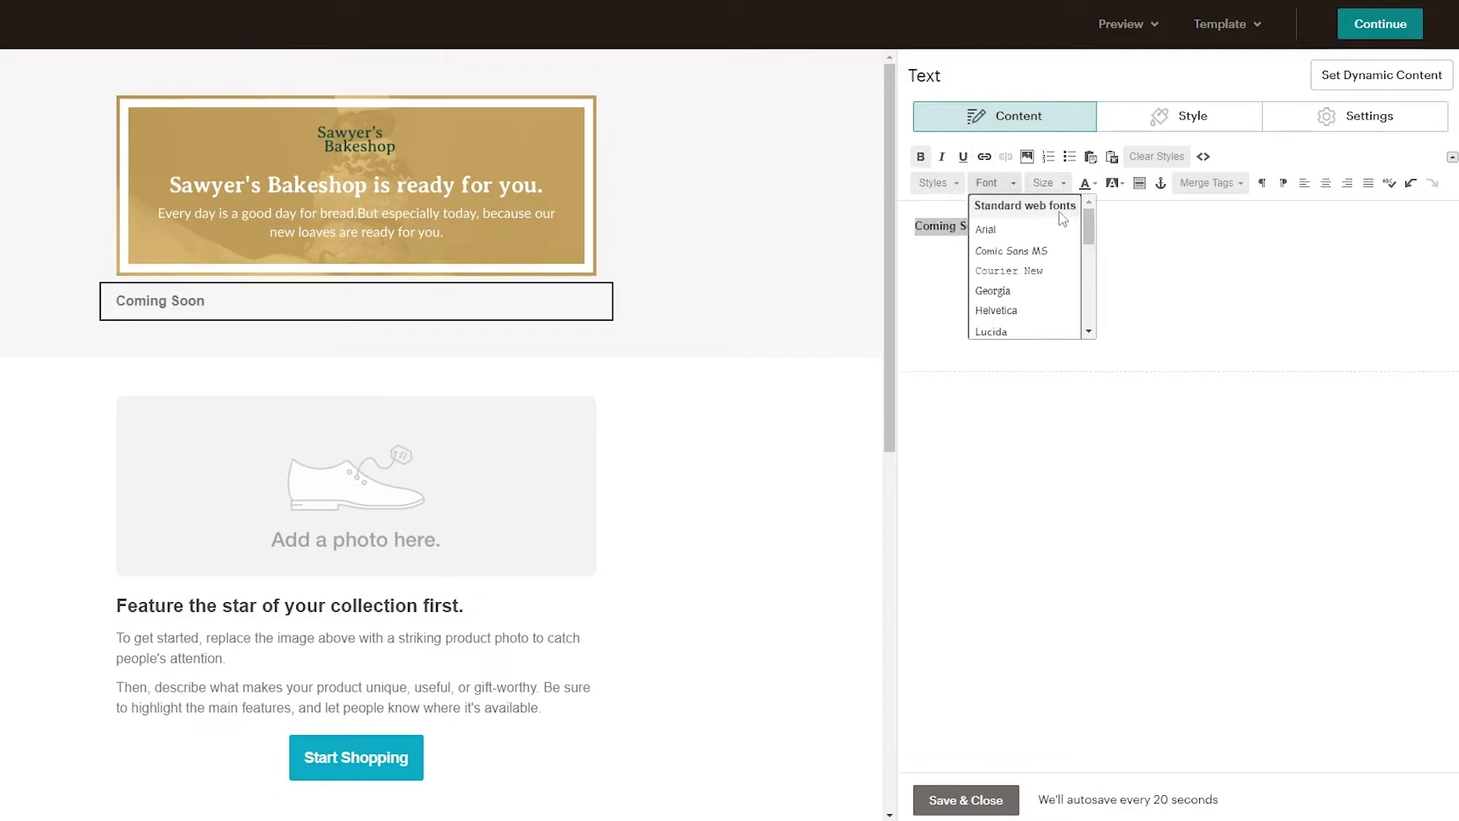
pyautogui.click(1062, 190)
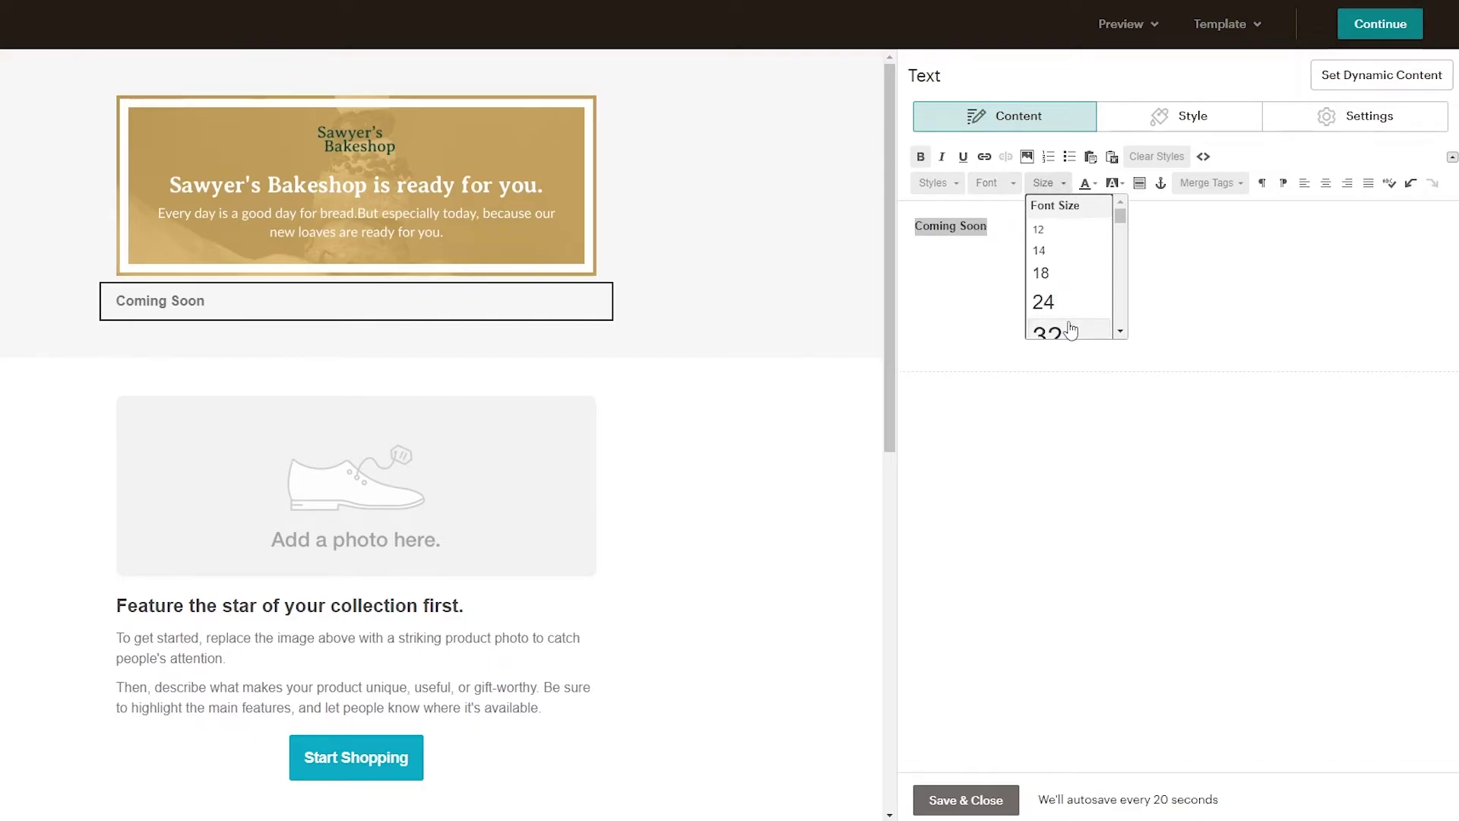
pyautogui.click(1053, 299)
pyautogui.click(1049, 268)
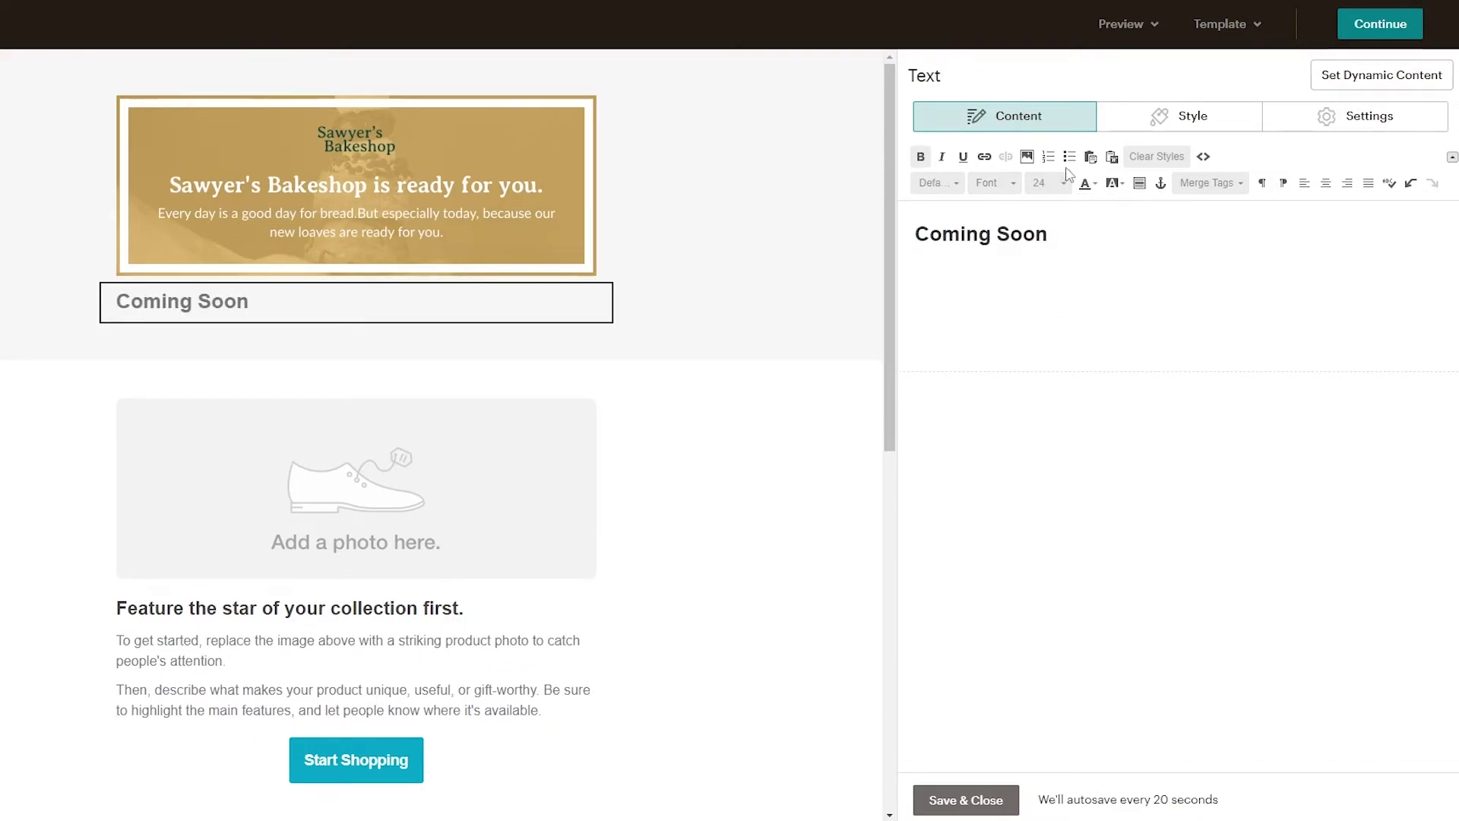
# Step: Centre the "Coming Soon" text within its block
pyautogui.click(590, 303)
pyautogui.click(866, 329)
pyautogui.tripleClick(983, 235)
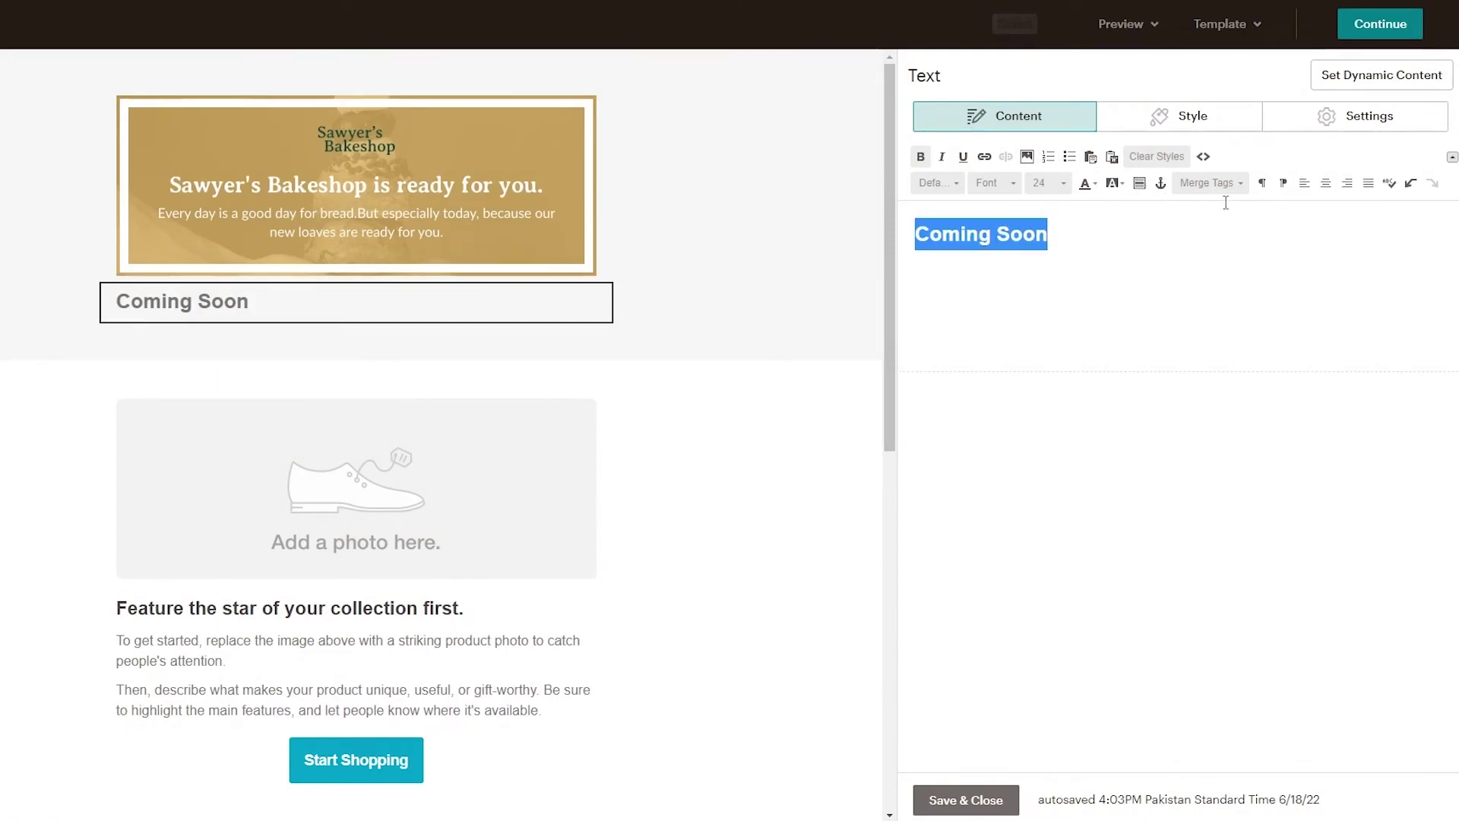
pyautogui.click(1324, 187)
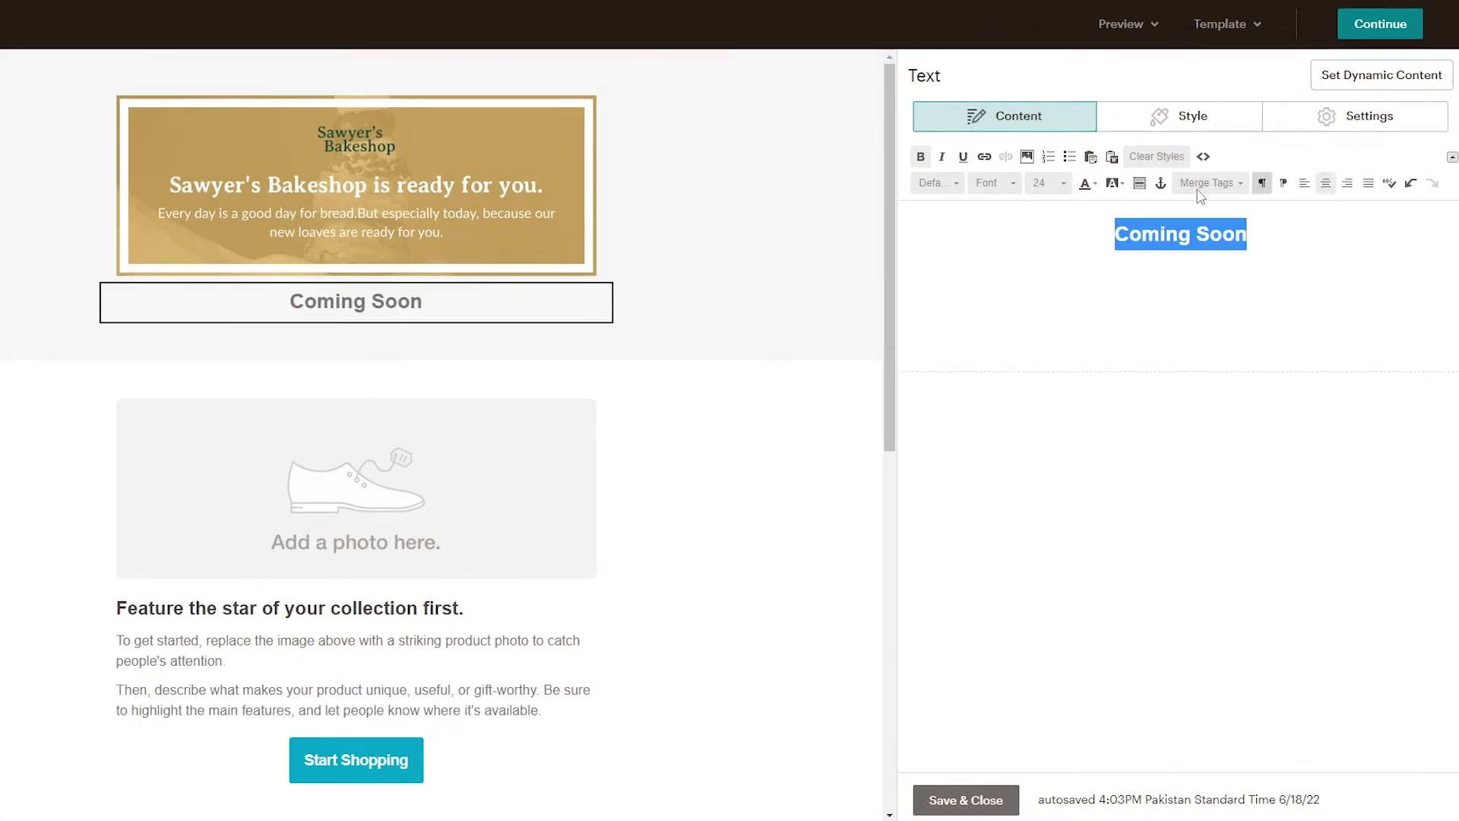
# Step: Set the "Coming Soon" text's font to Arial and apply the heading 1 block style
pyautogui.click(1019, 199)
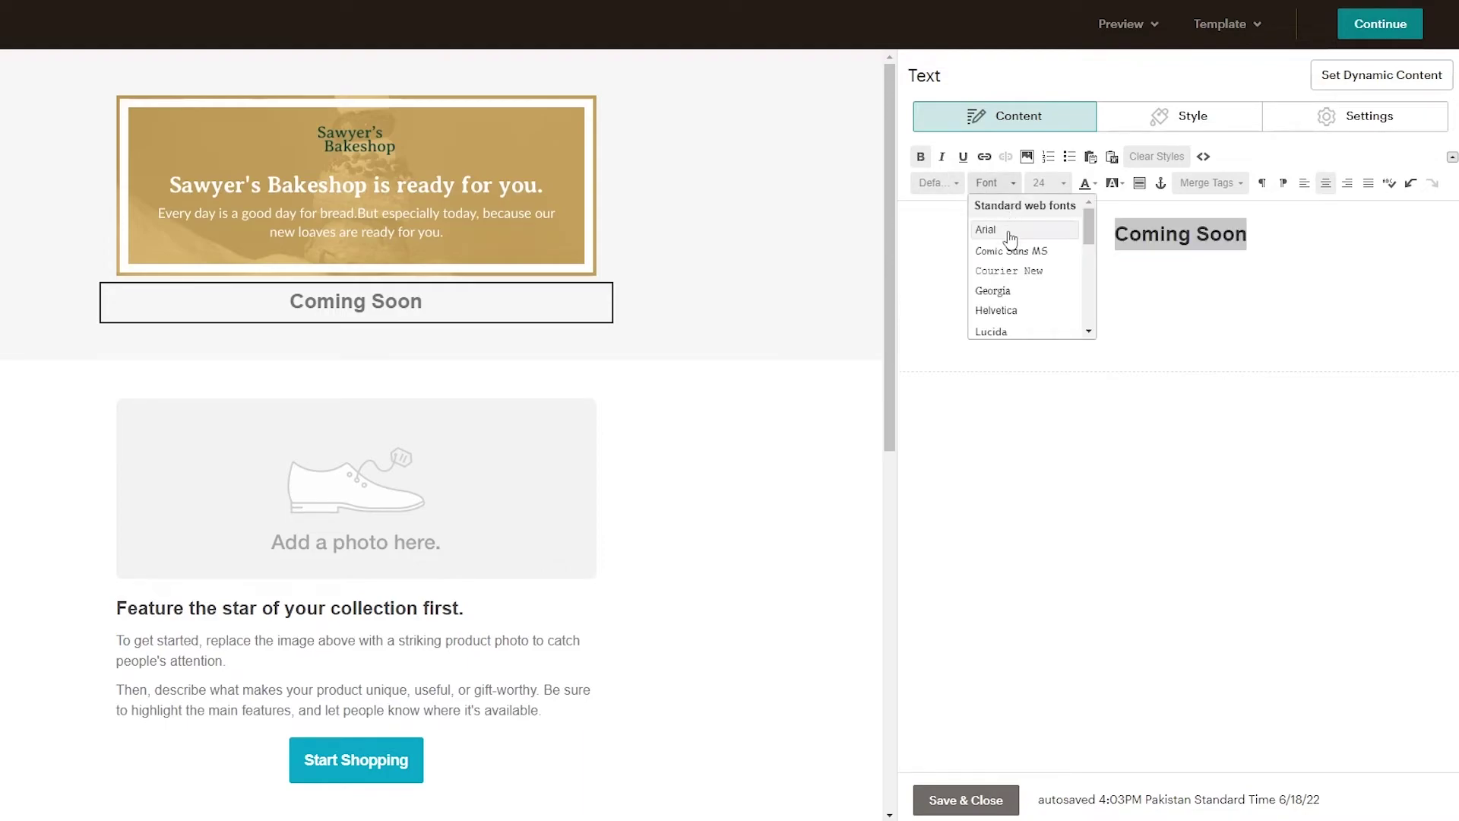
pyautogui.click(1010, 227)
pyautogui.click(940, 184)
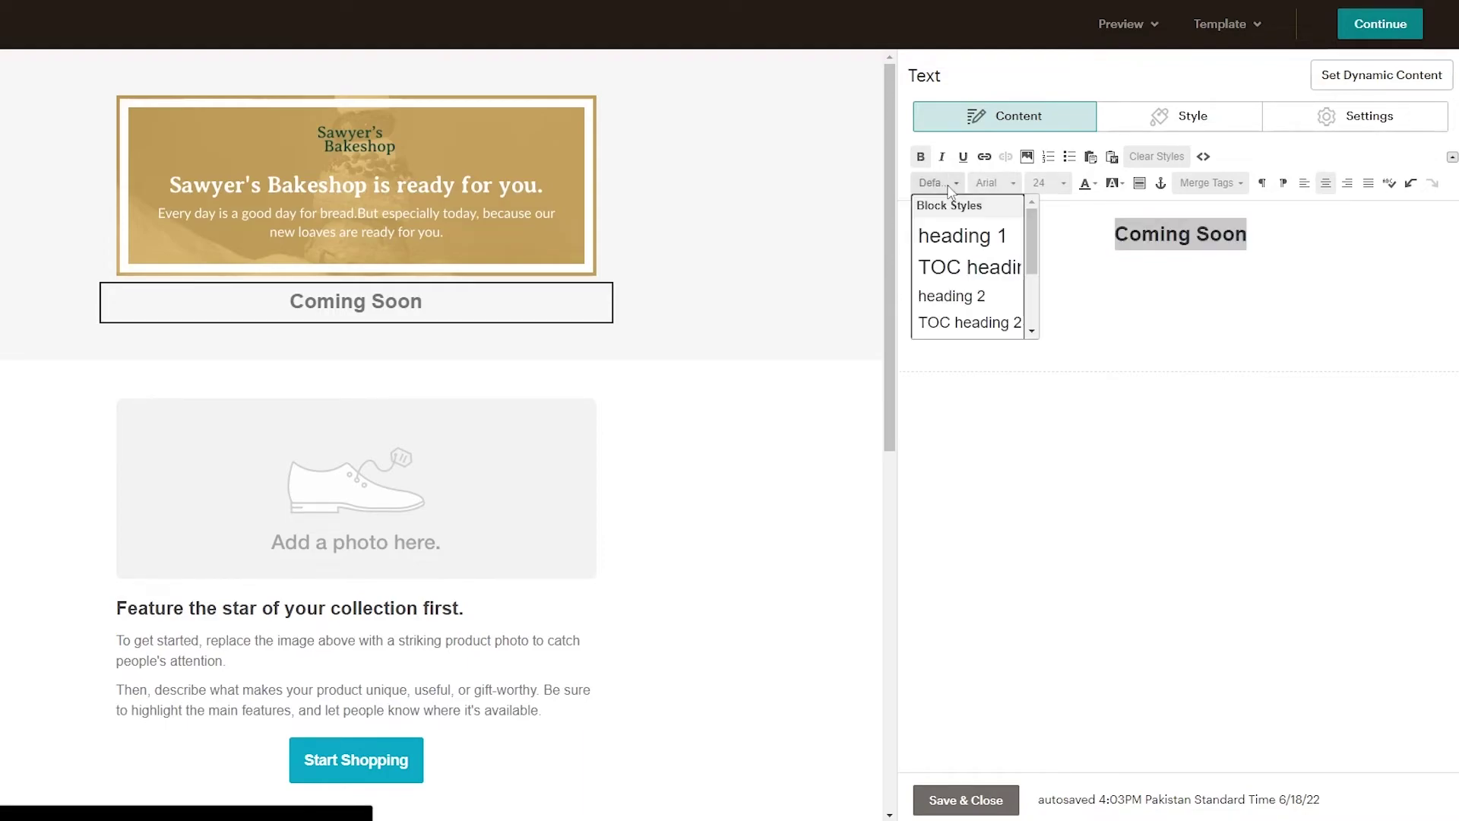
pyautogui.click(969, 234)
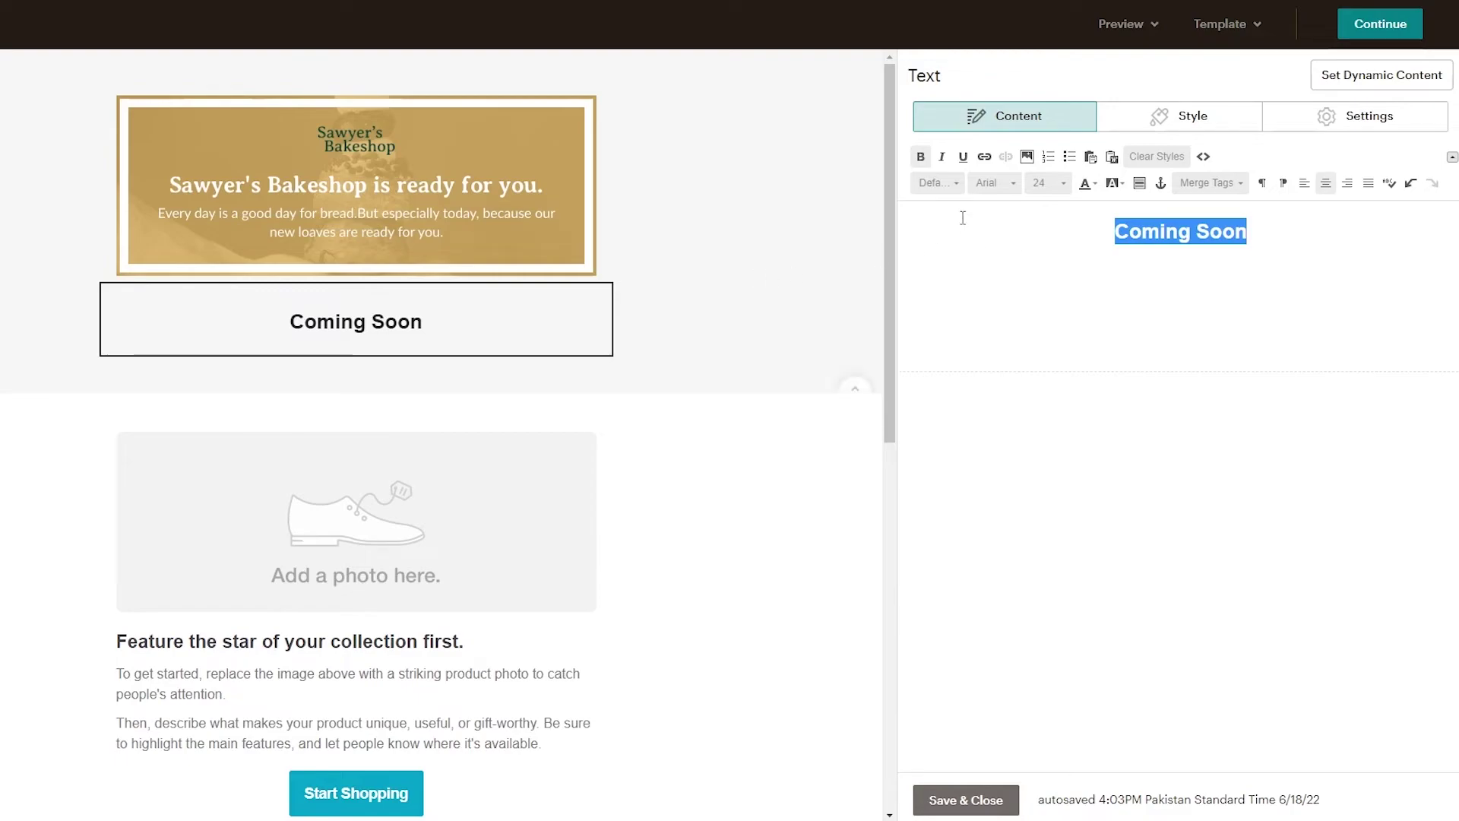
# Step: Apply the first TOC heading block style to the "Coming Soon" text
pyautogui.click(954, 186)
pyautogui.scroll(-3, 966, 304)
pyautogui.scroll(3, 966, 311)
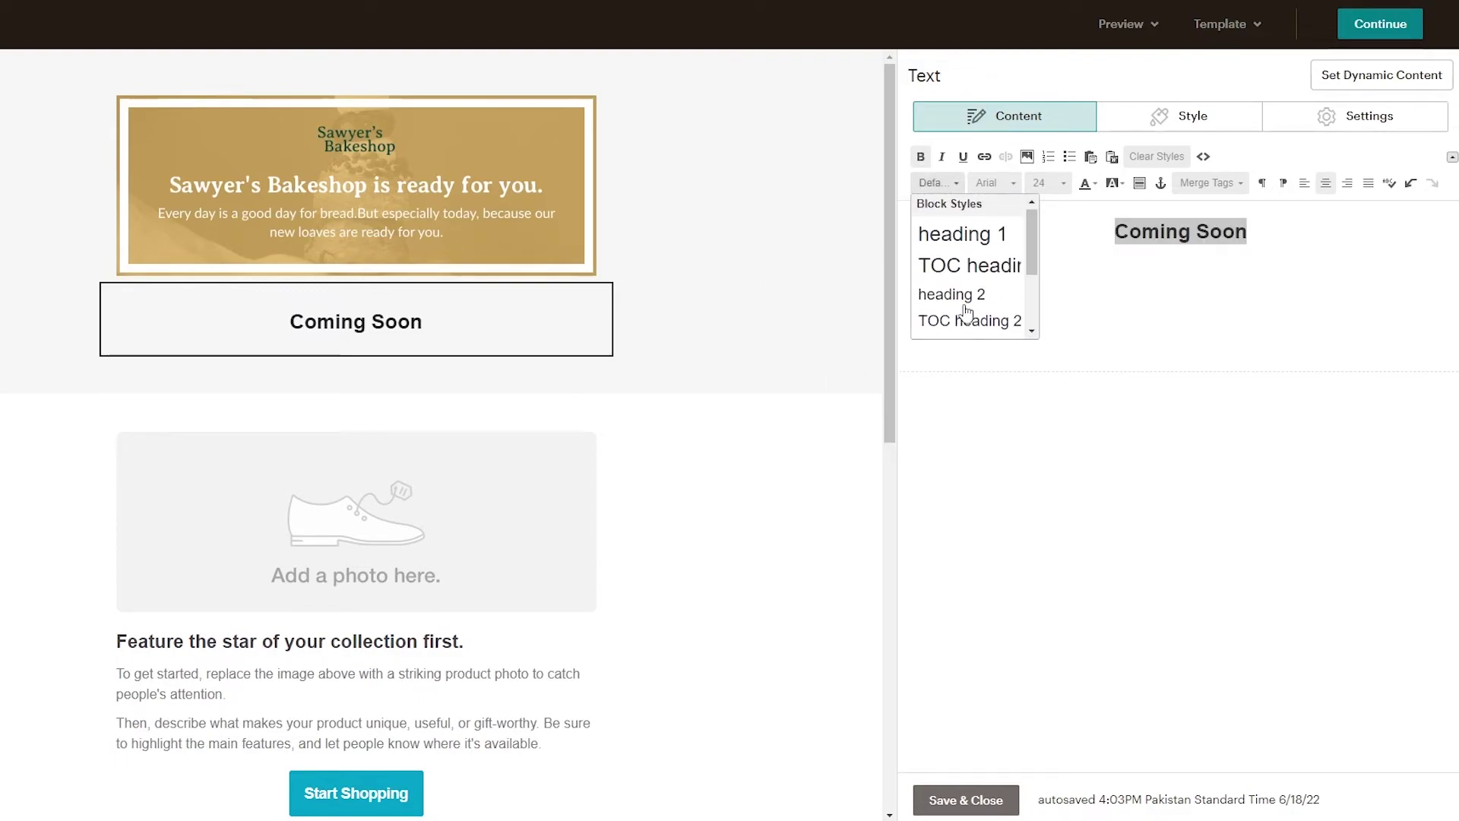
pyautogui.click(975, 263)
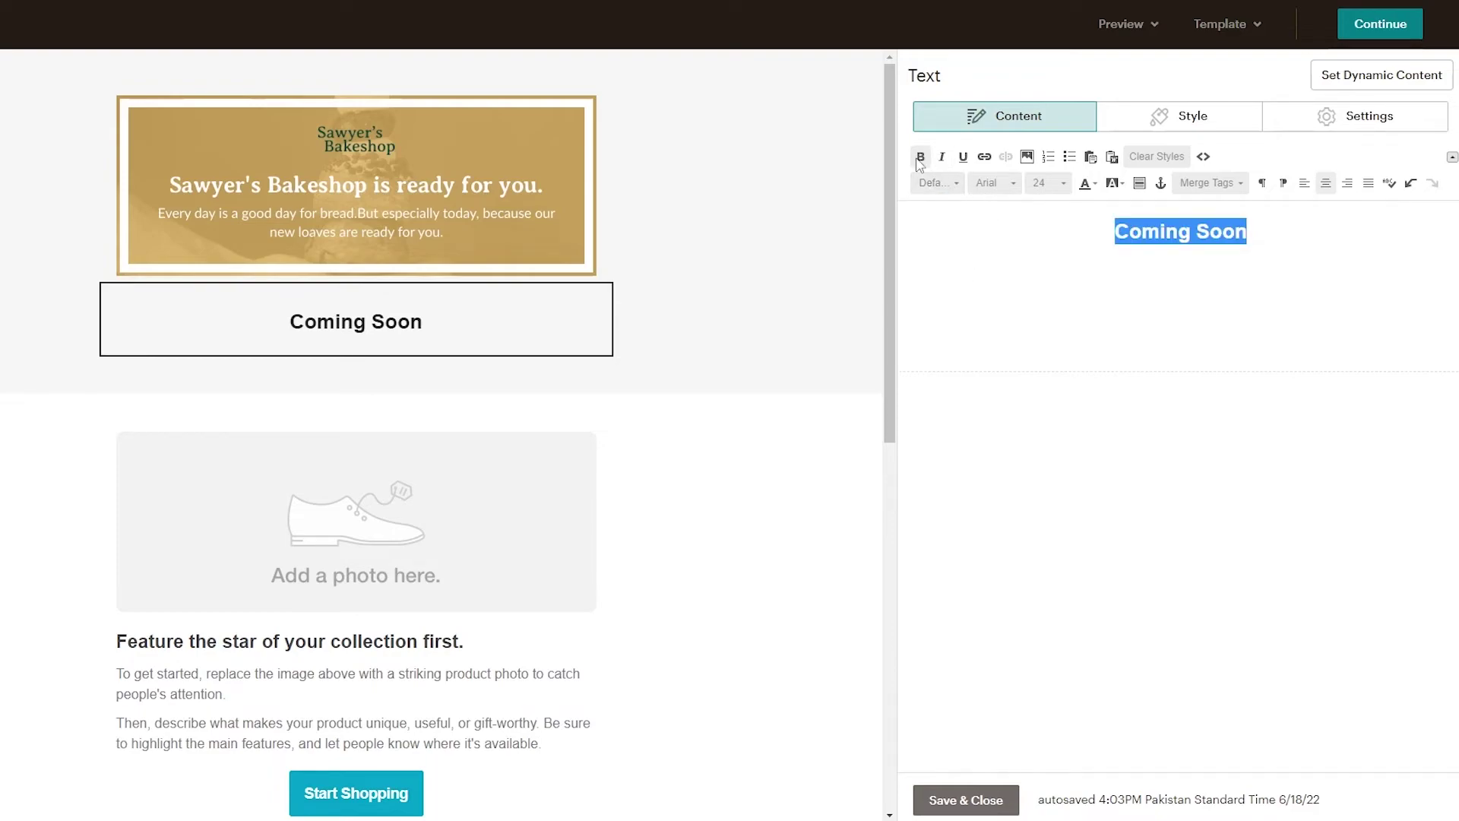
pyautogui.click(1144, 247)
# Step: Start replacing the shoe placeholder photo with new Creative Assistant designs, proceeding to the imagery choice
pyautogui.scroll(-3, 697, 337)
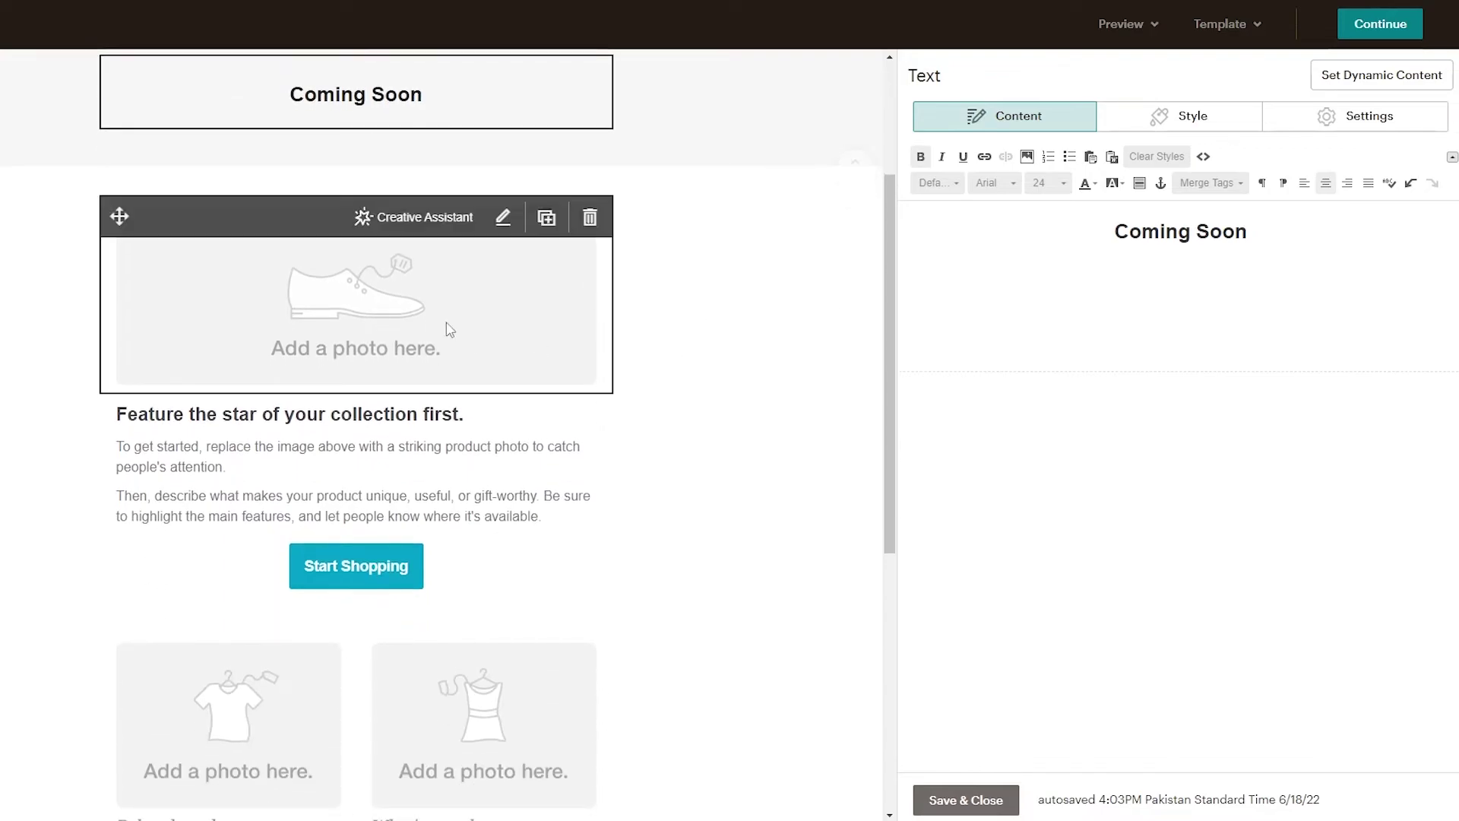
pyautogui.click(855, 314)
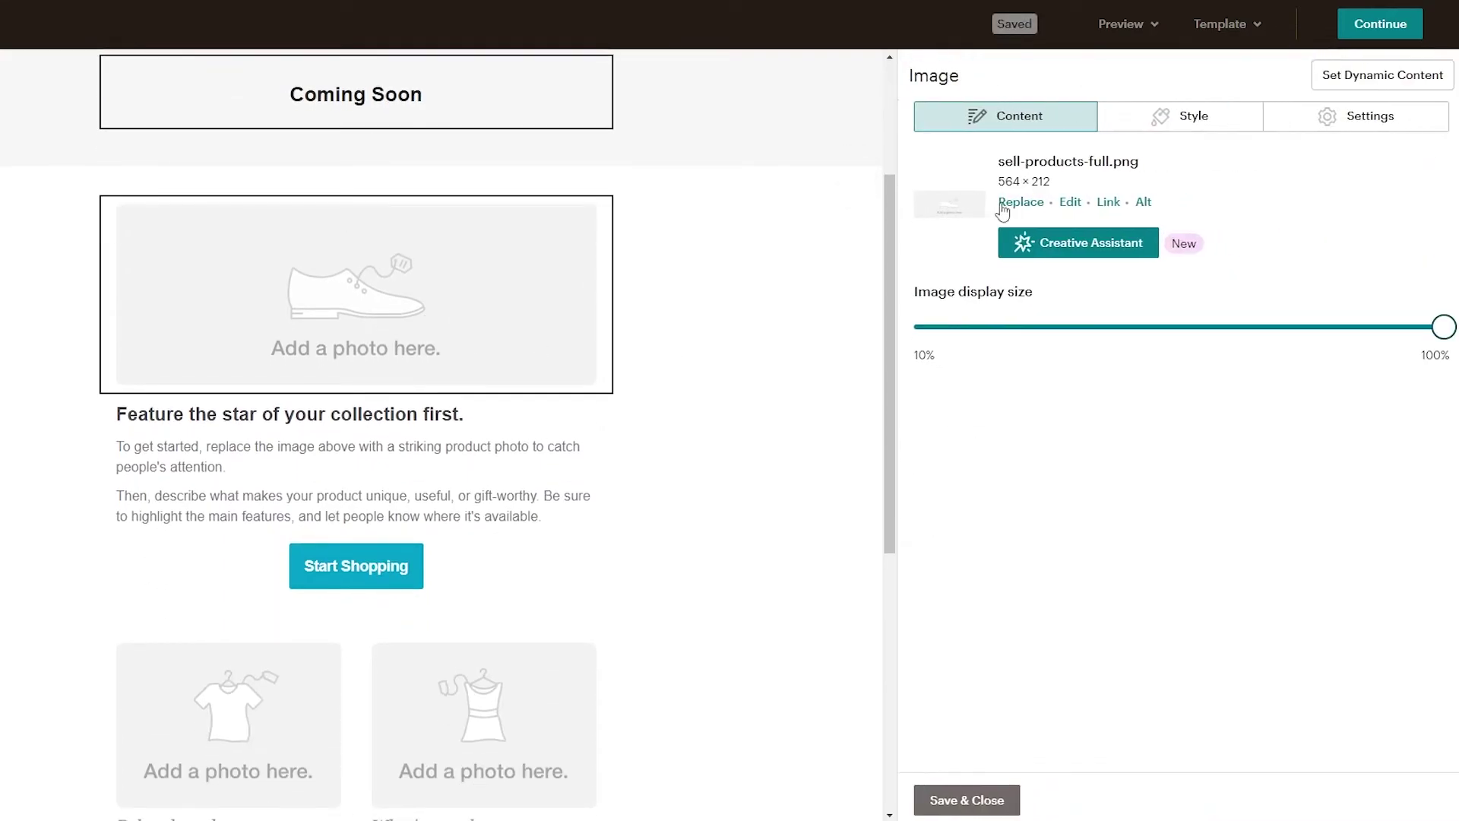
pyautogui.click(999, 203)
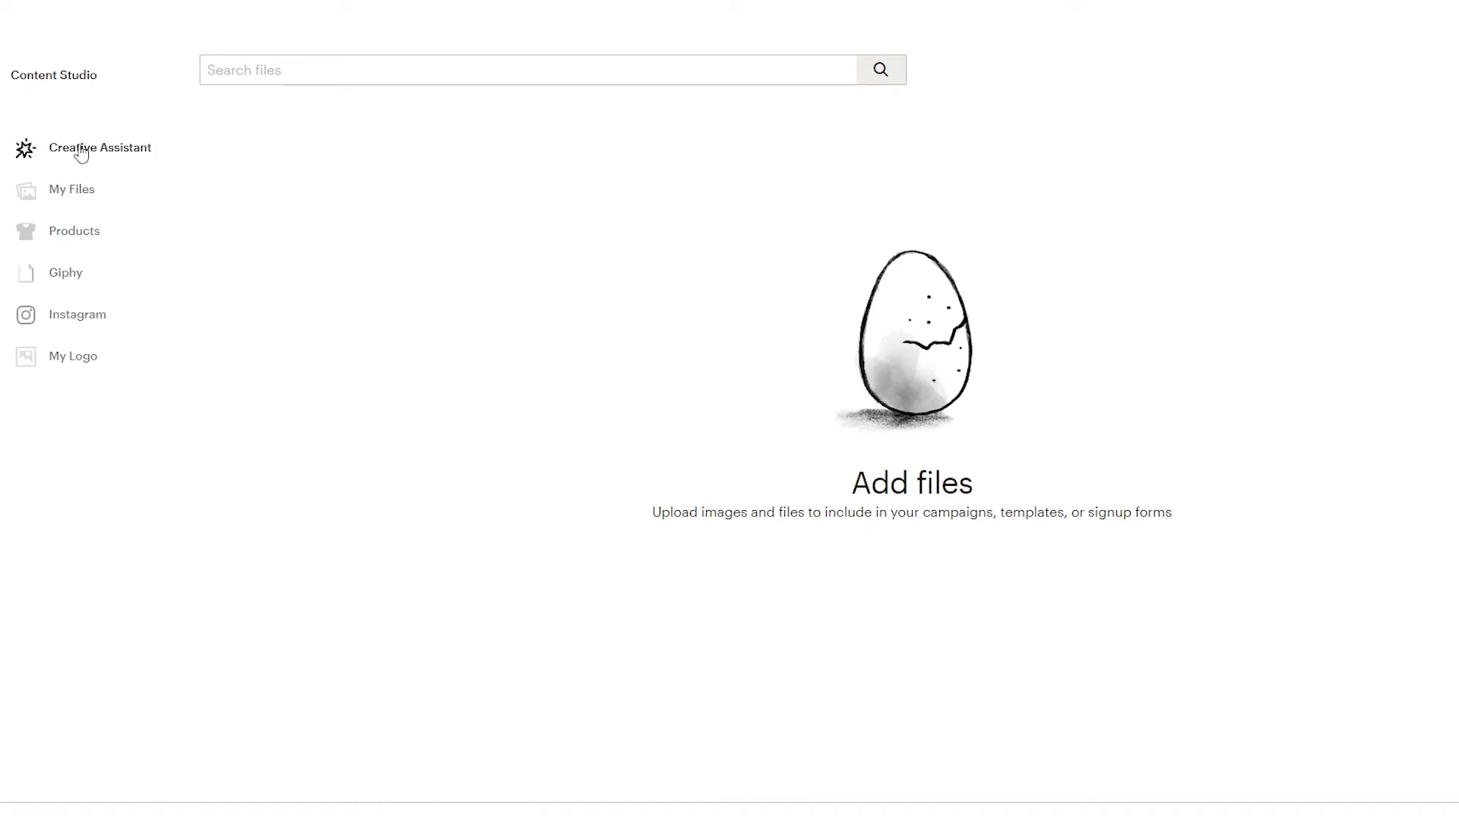
pyautogui.click(81, 149)
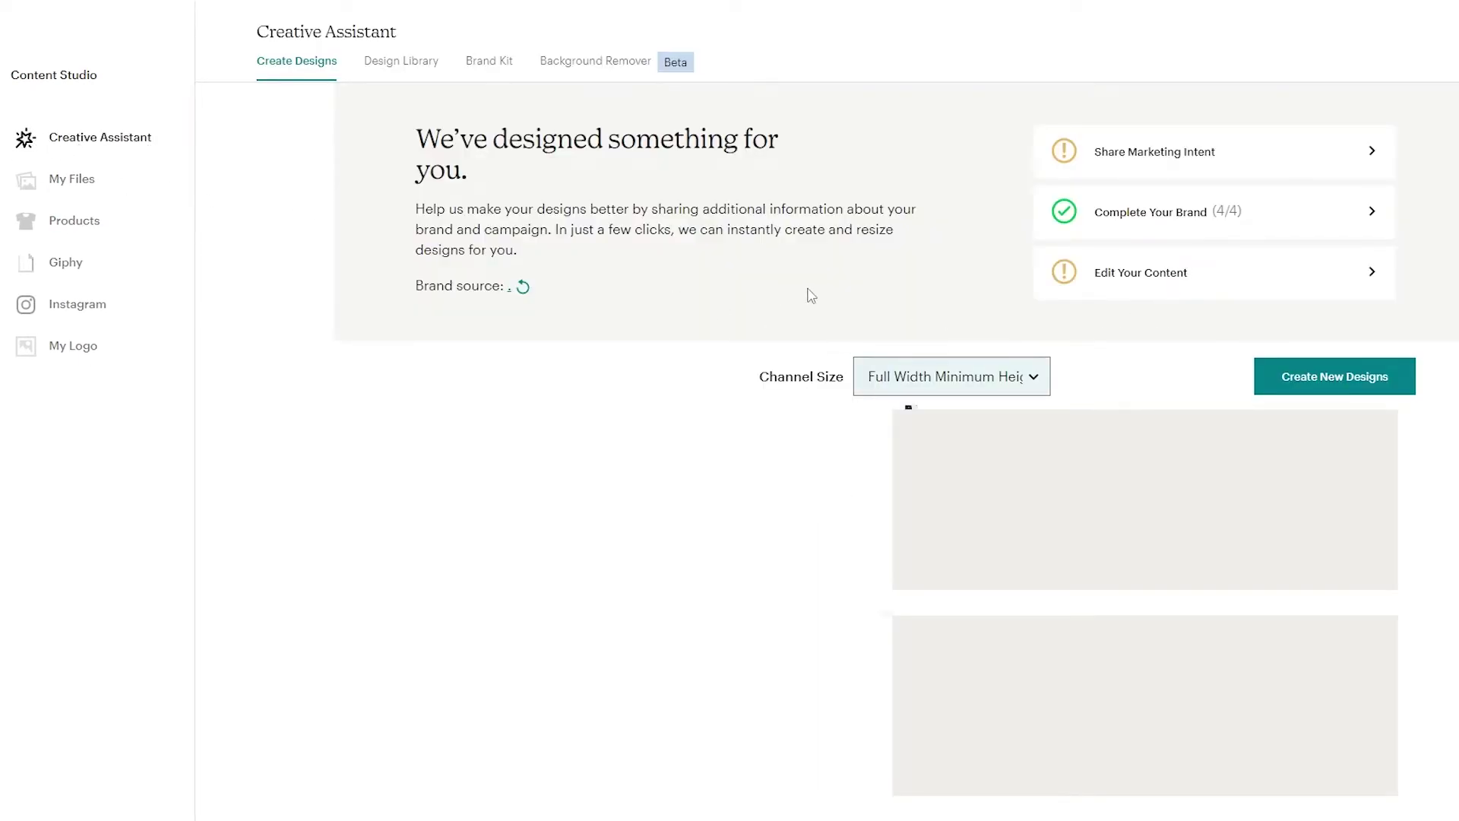
pyautogui.scroll(-3, 954, 397)
pyautogui.moveTo(907, 351)
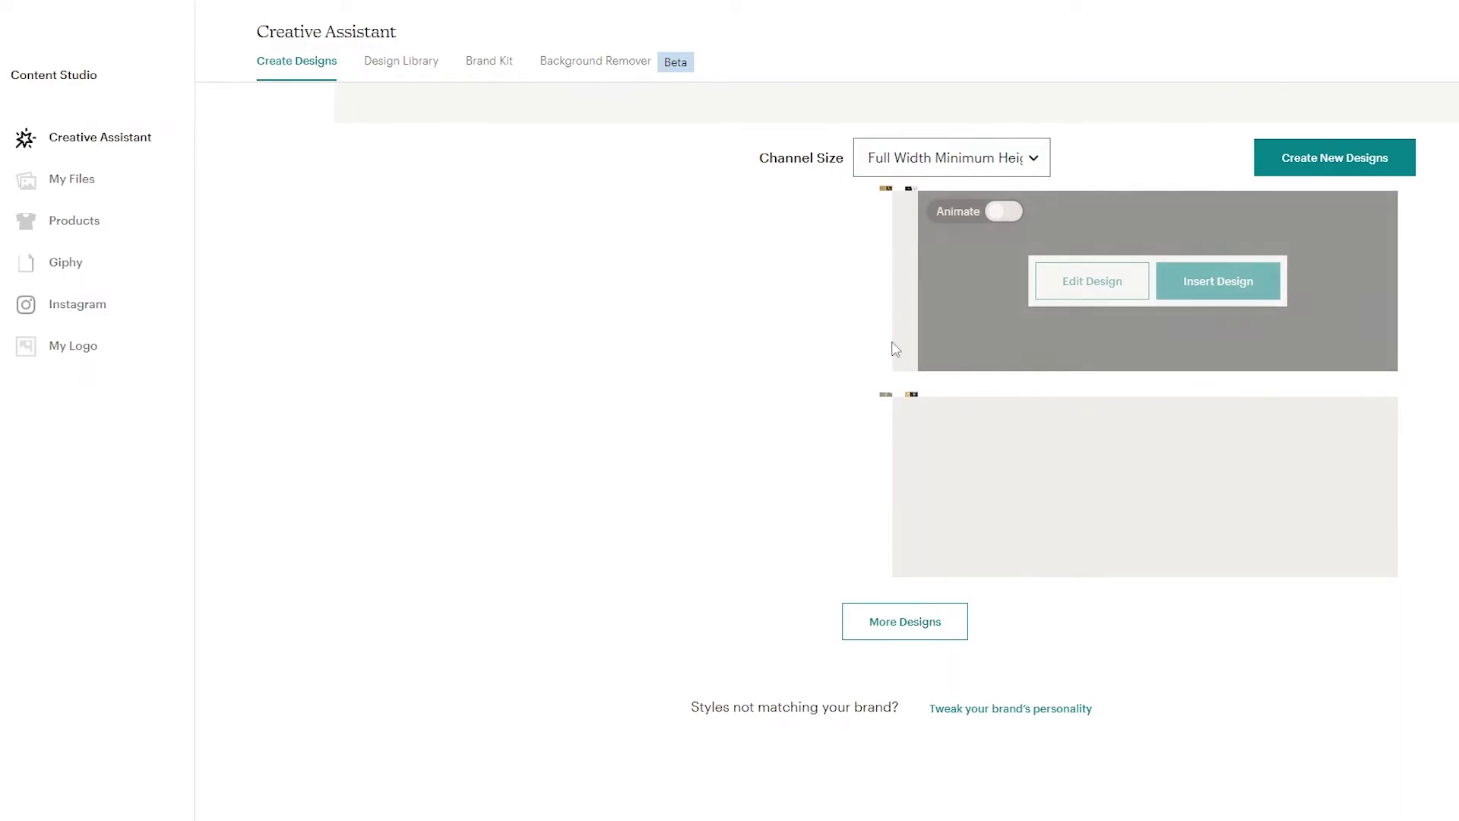
pyautogui.click(918, 622)
pyautogui.click(593, 609)
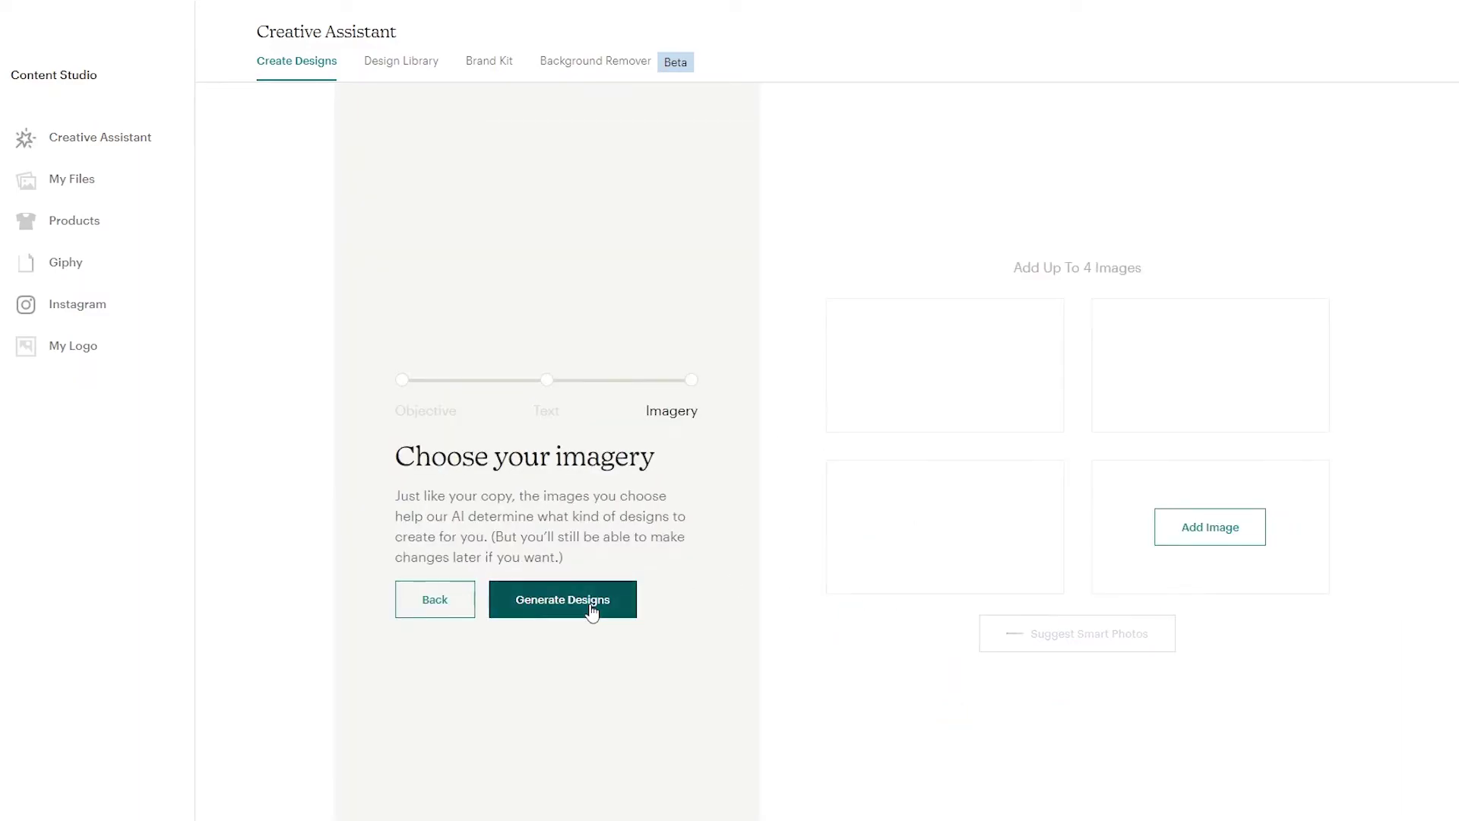
# Step: Replace the first suggested image, the stacked doughnuts, with the chocolate chip cookies photo from a "bakery" stock photo search
pyautogui.moveTo(1015, 411)
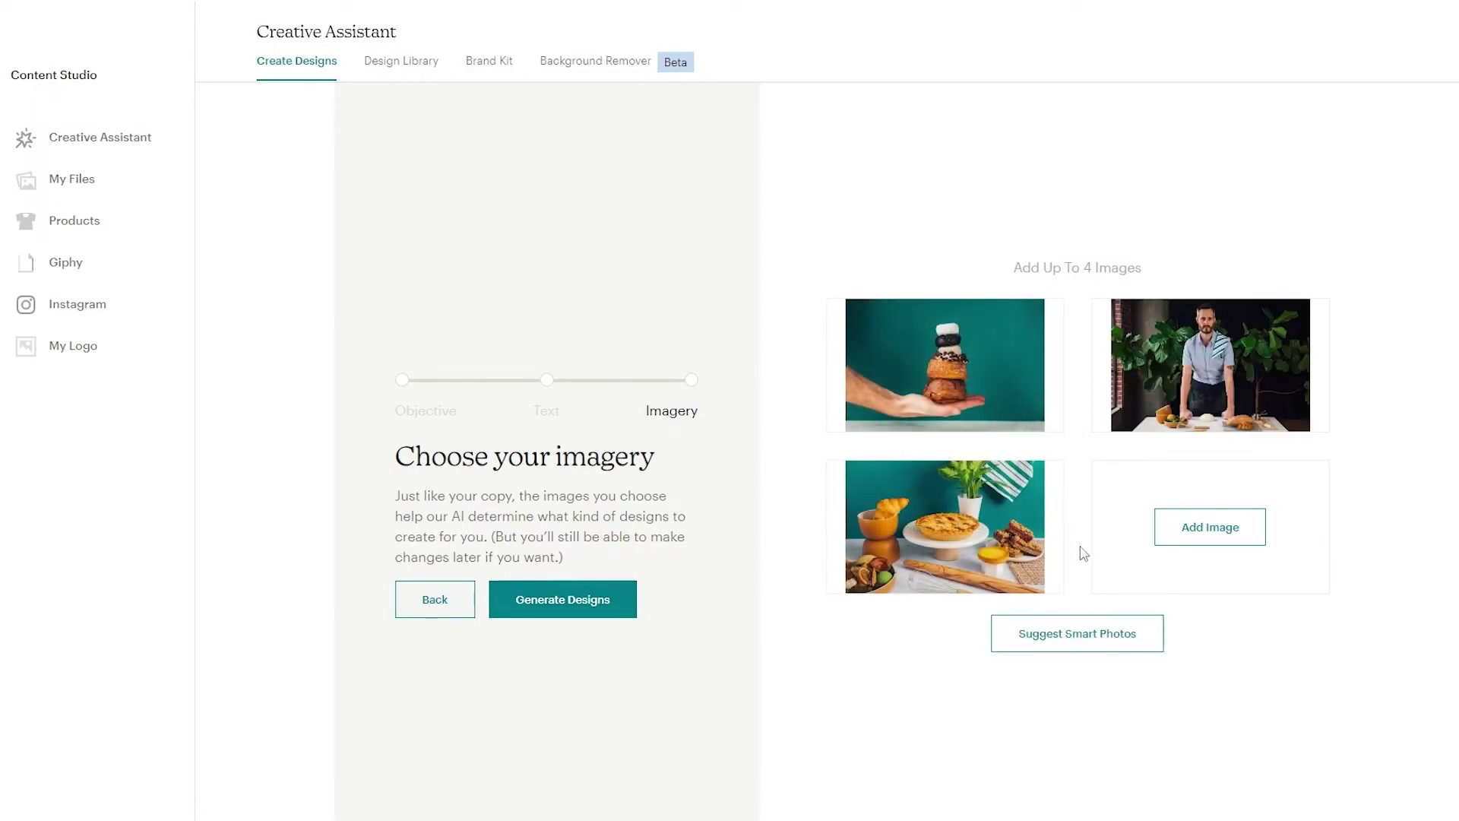
pyautogui.click(962, 384)
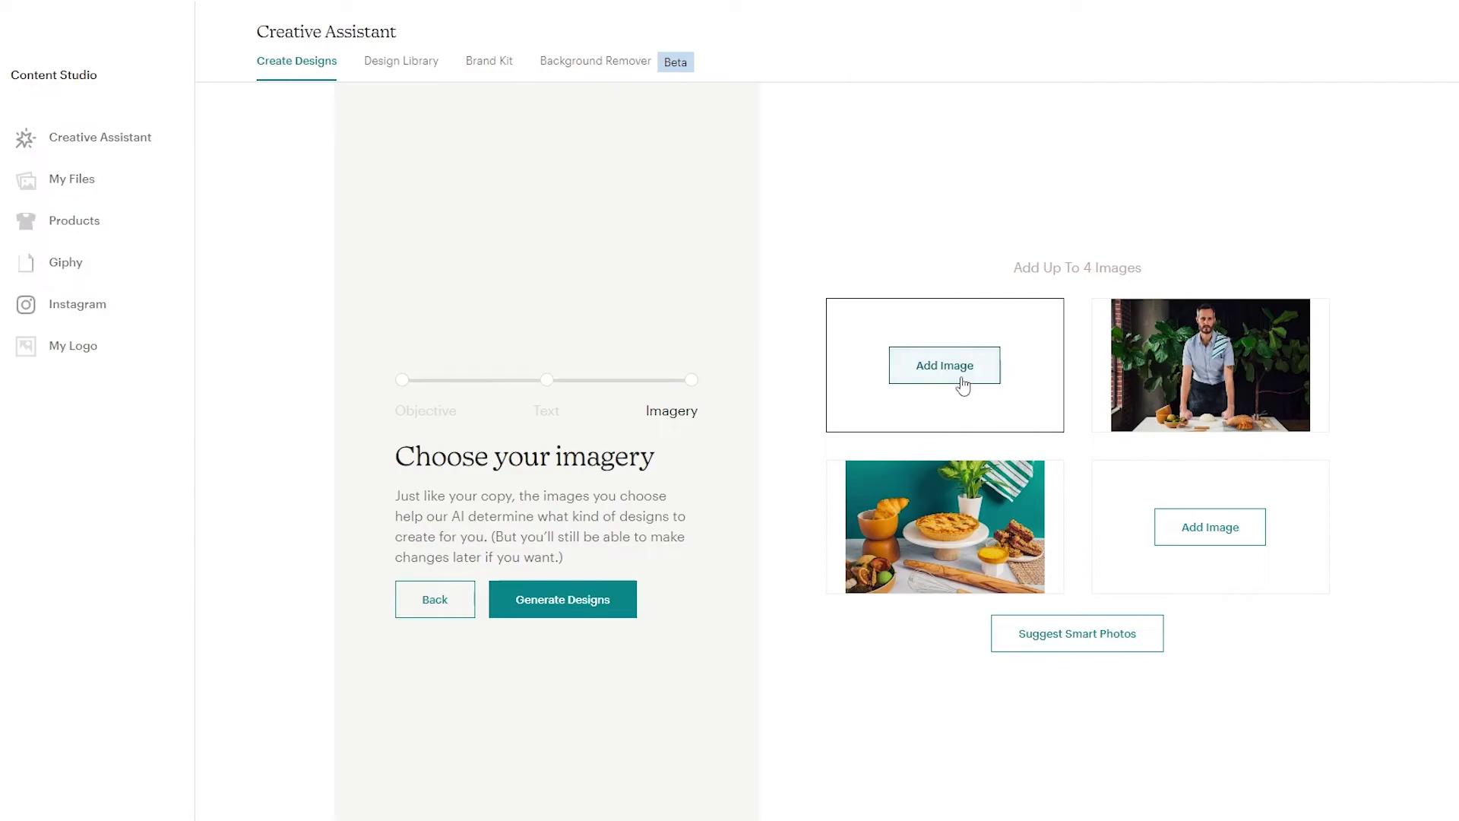
pyautogui.click(962, 383)
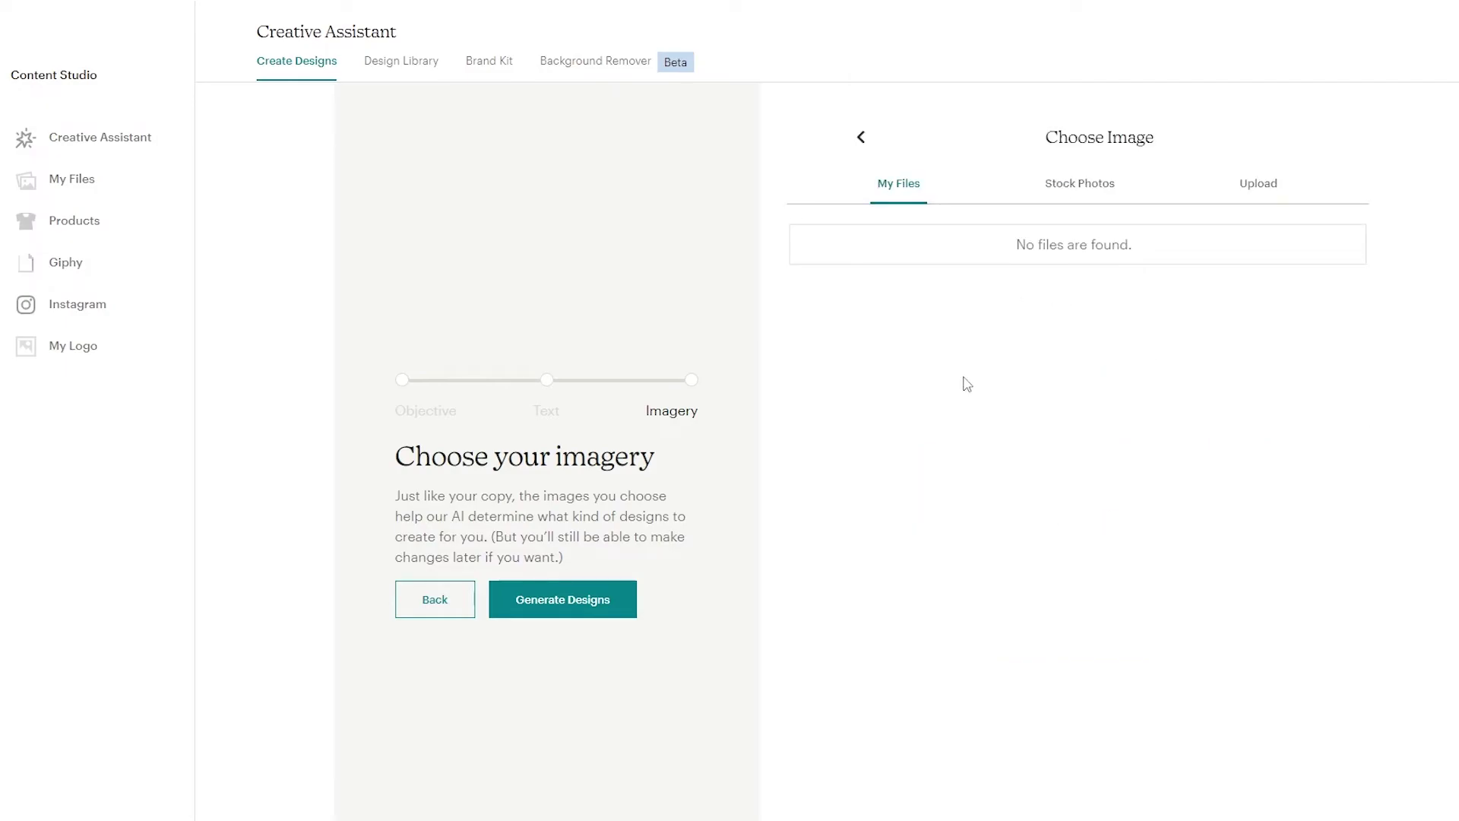
pyautogui.click(1076, 186)
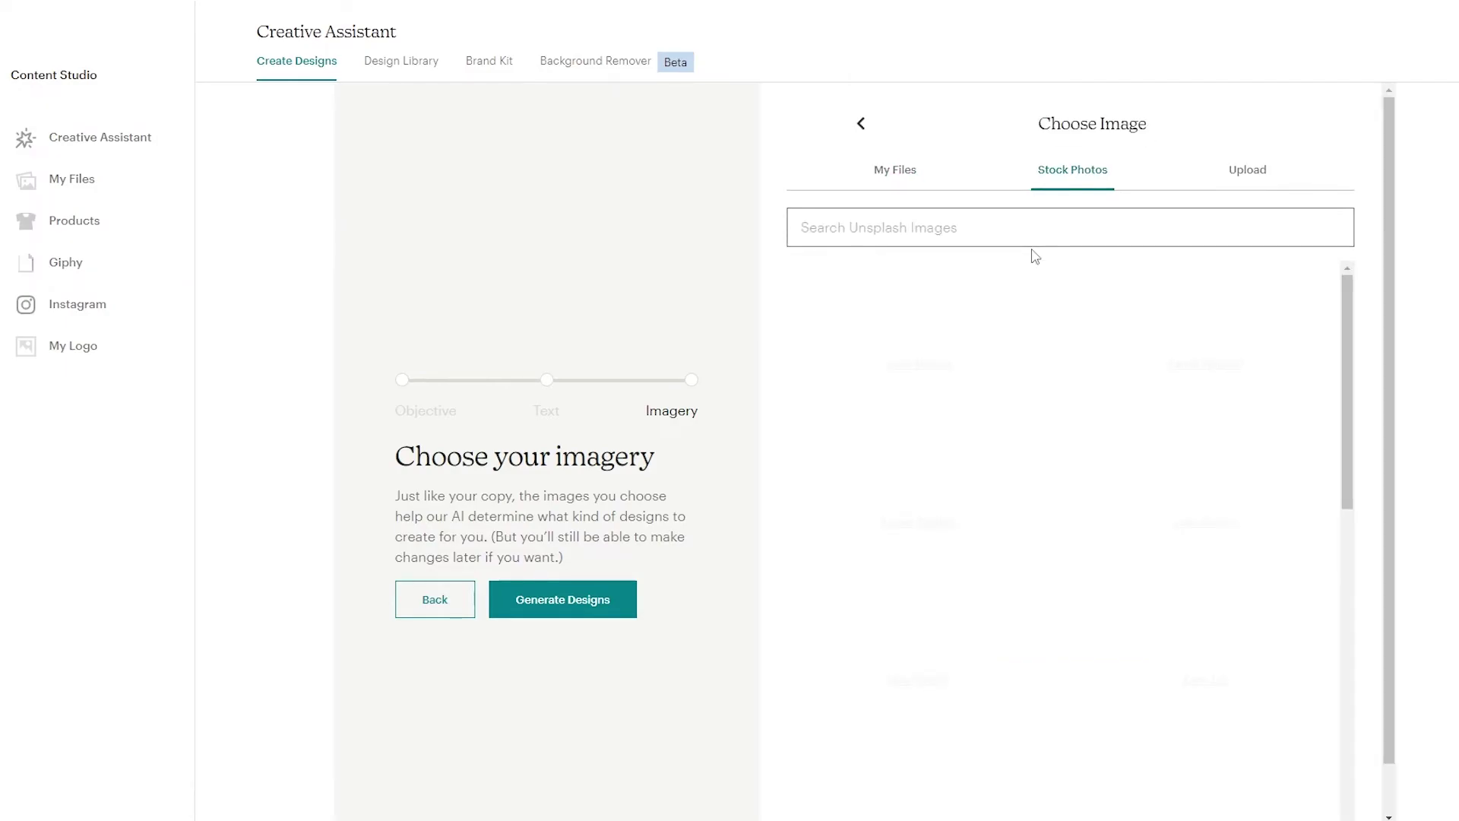
pyautogui.click(1034, 242)
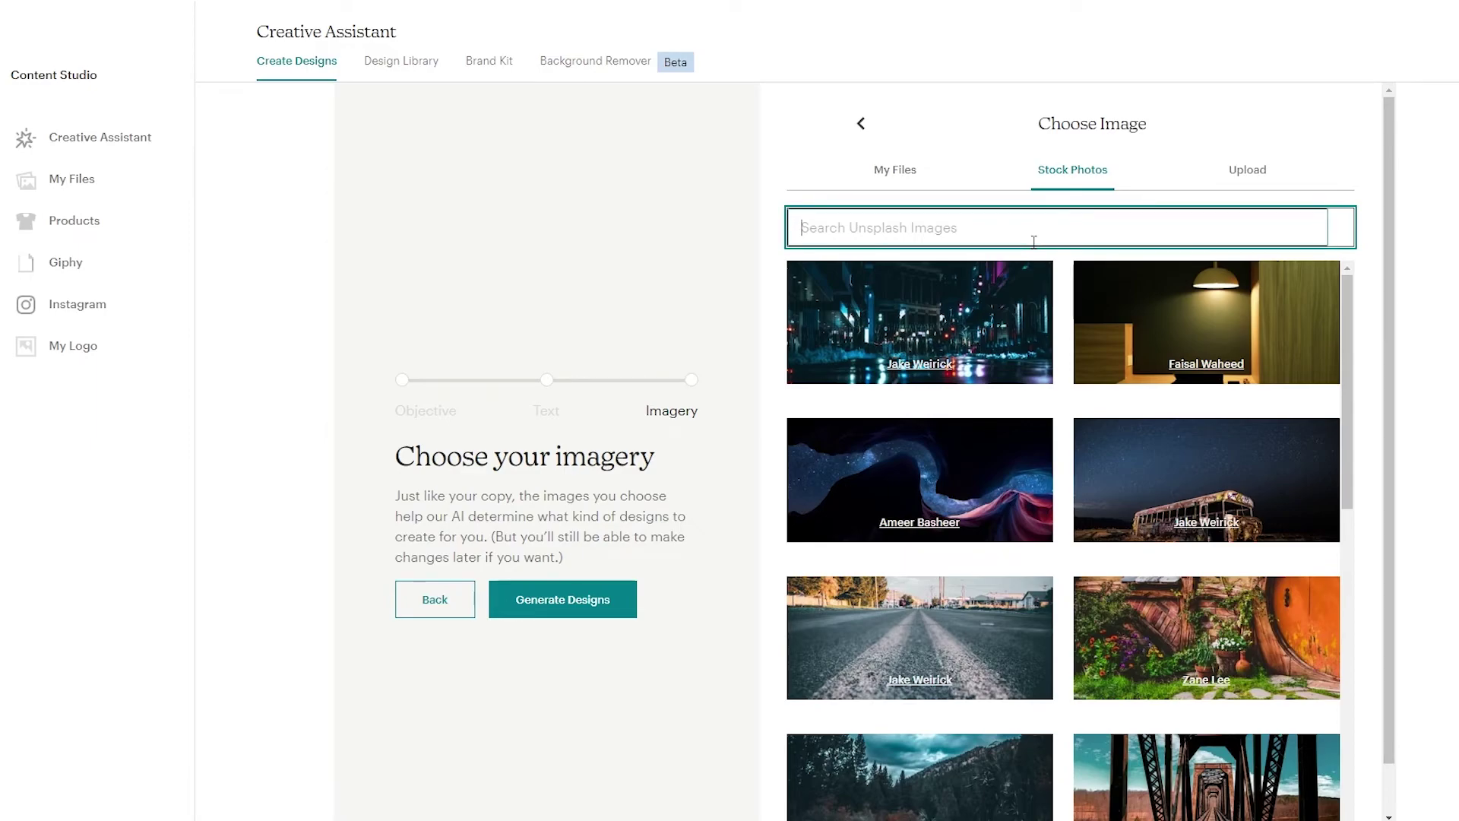
pyautogui.press('Return')
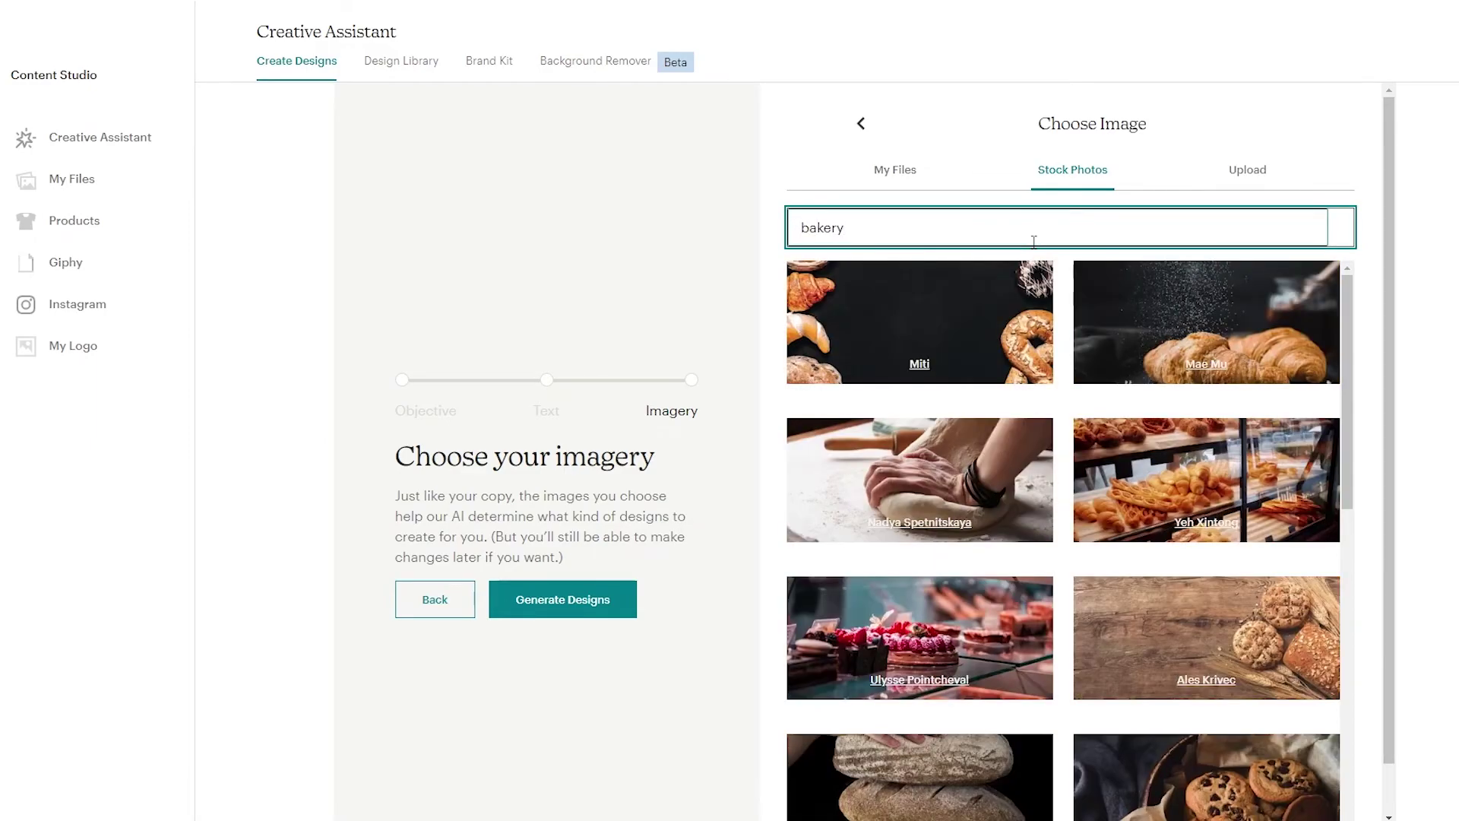
pyautogui.click(1186, 422)
pyautogui.click(1186, 422)
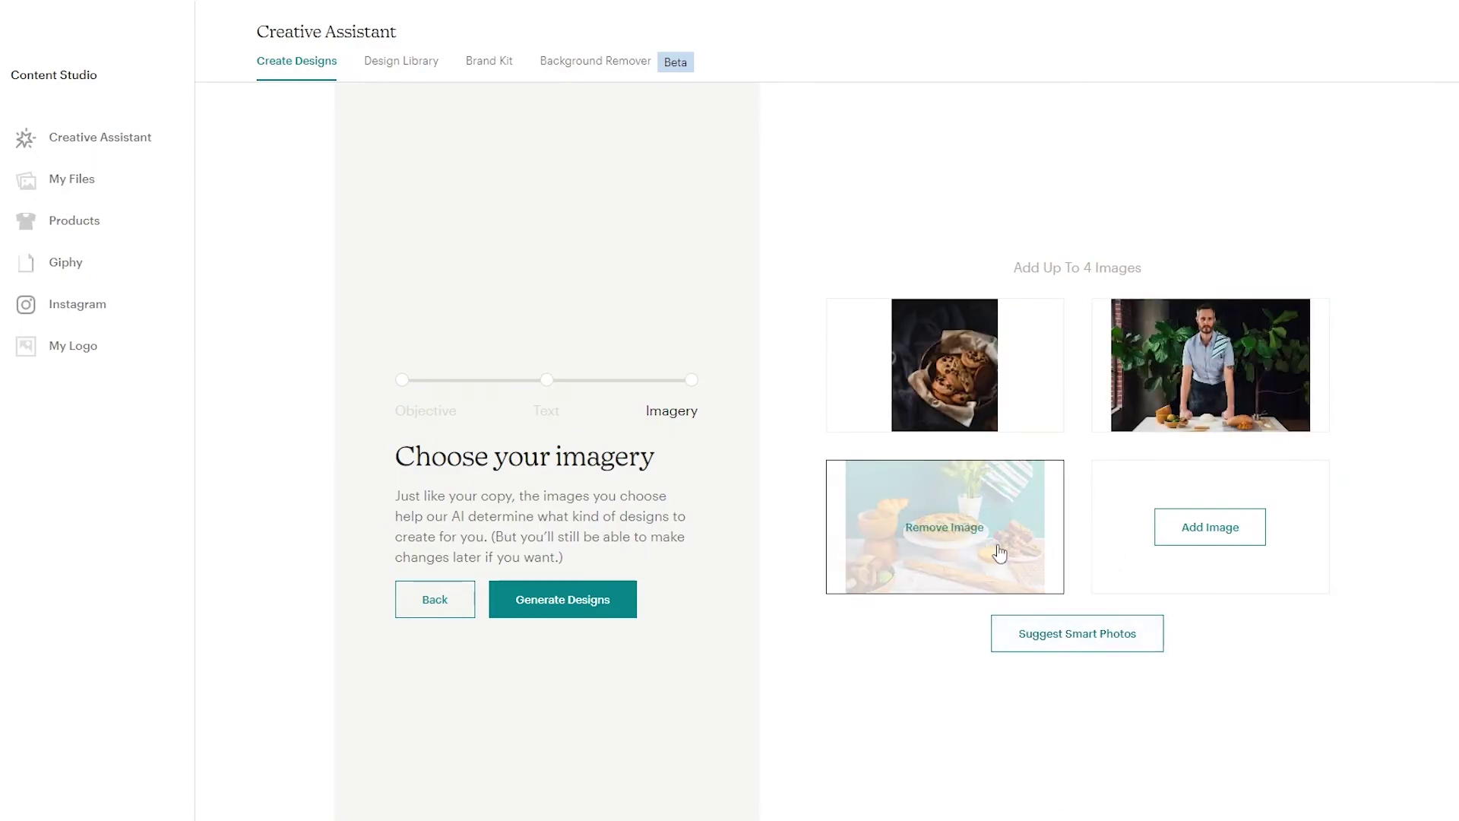
# Step: Generate the designs and insert the one pairing the Sawyer's Bakeshop text on light grey with the pie photo
pyautogui.click(554, 606)
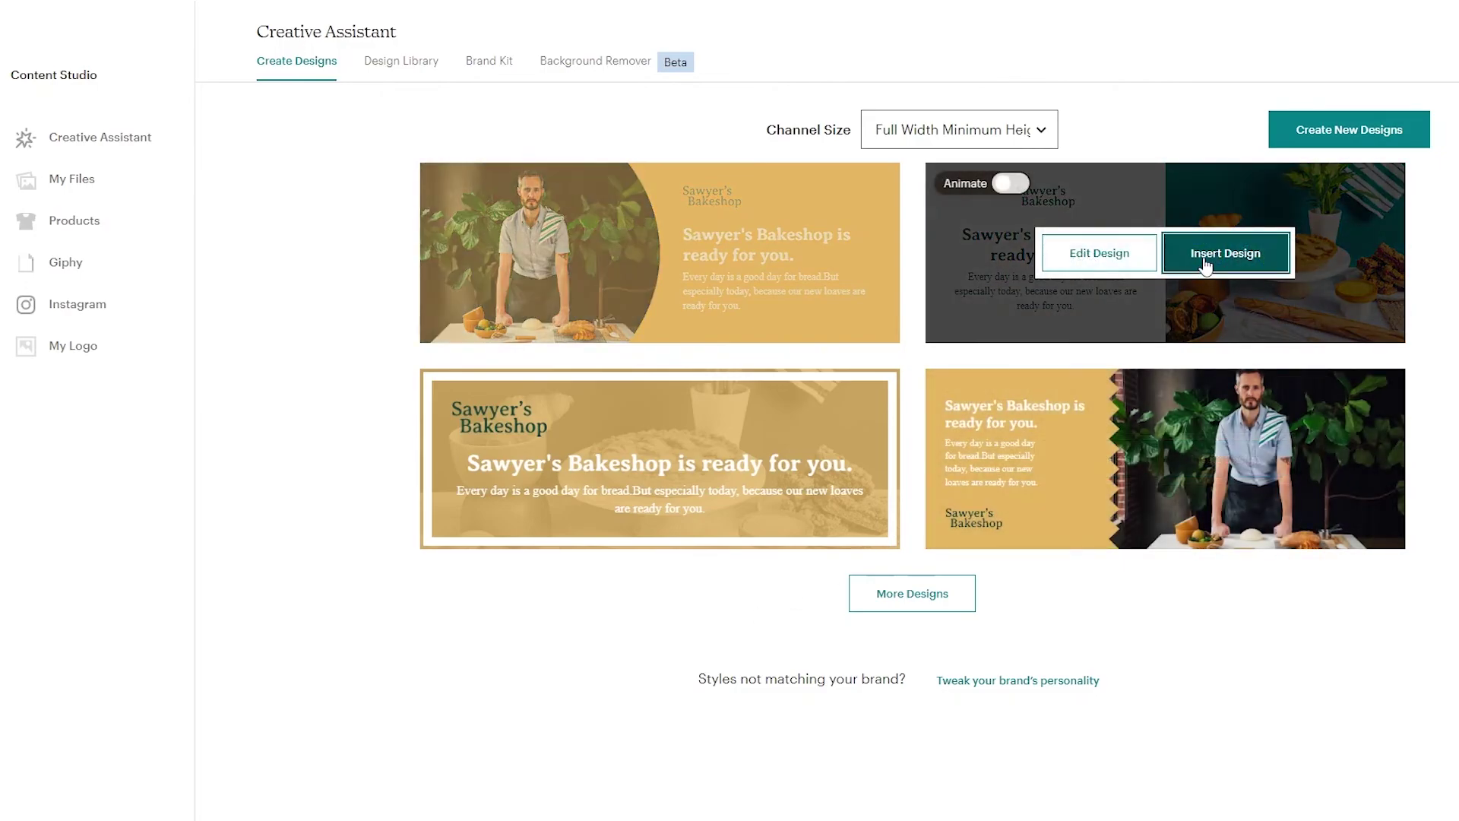
pyautogui.click(1205, 265)
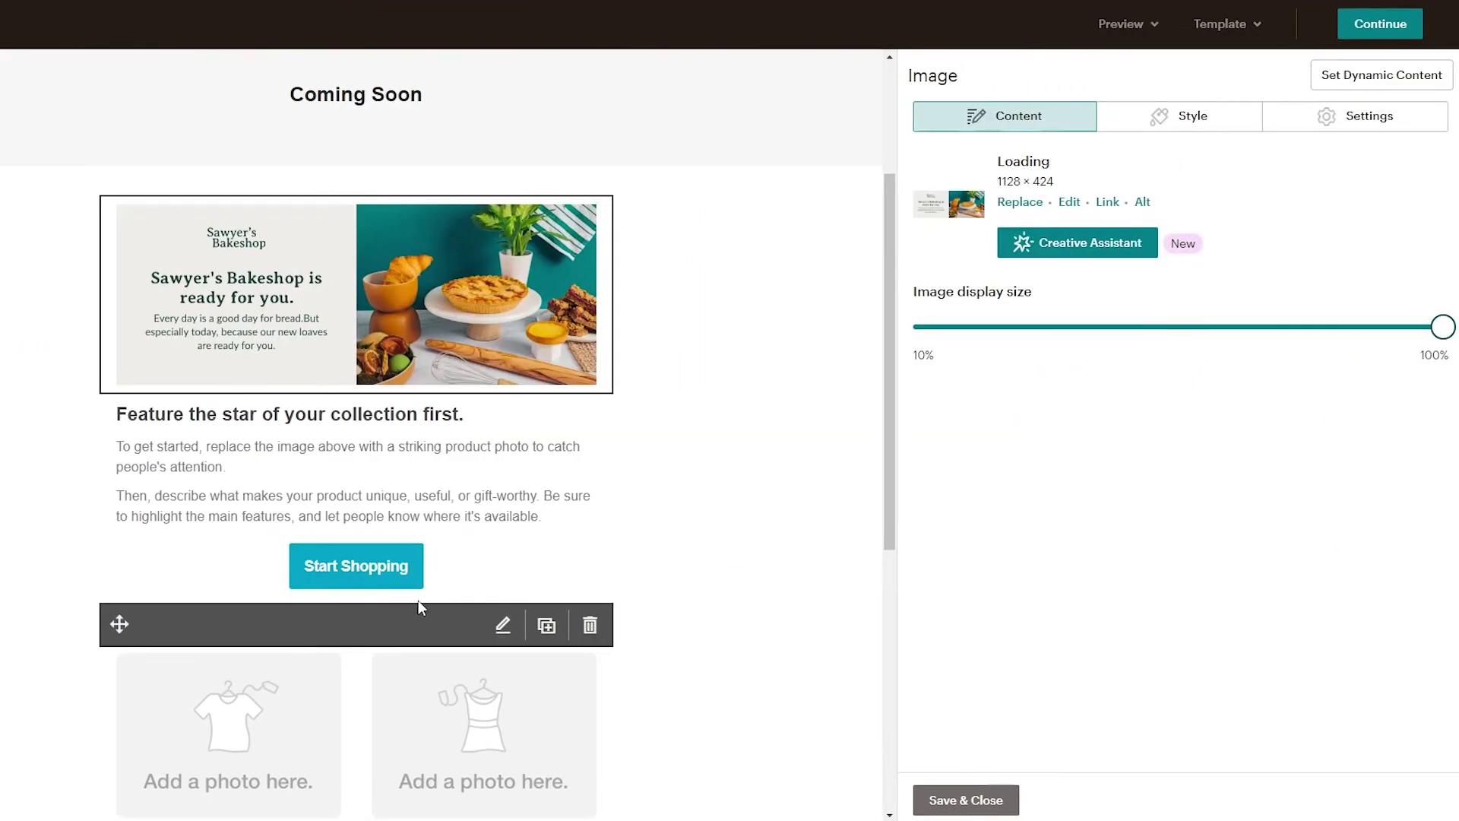
pyautogui.scroll(3, 572, 589)
# Step: Delete the two-column block containing the Related products and What's on sale placeholders
pyautogui.scroll(-5, 571, 589)
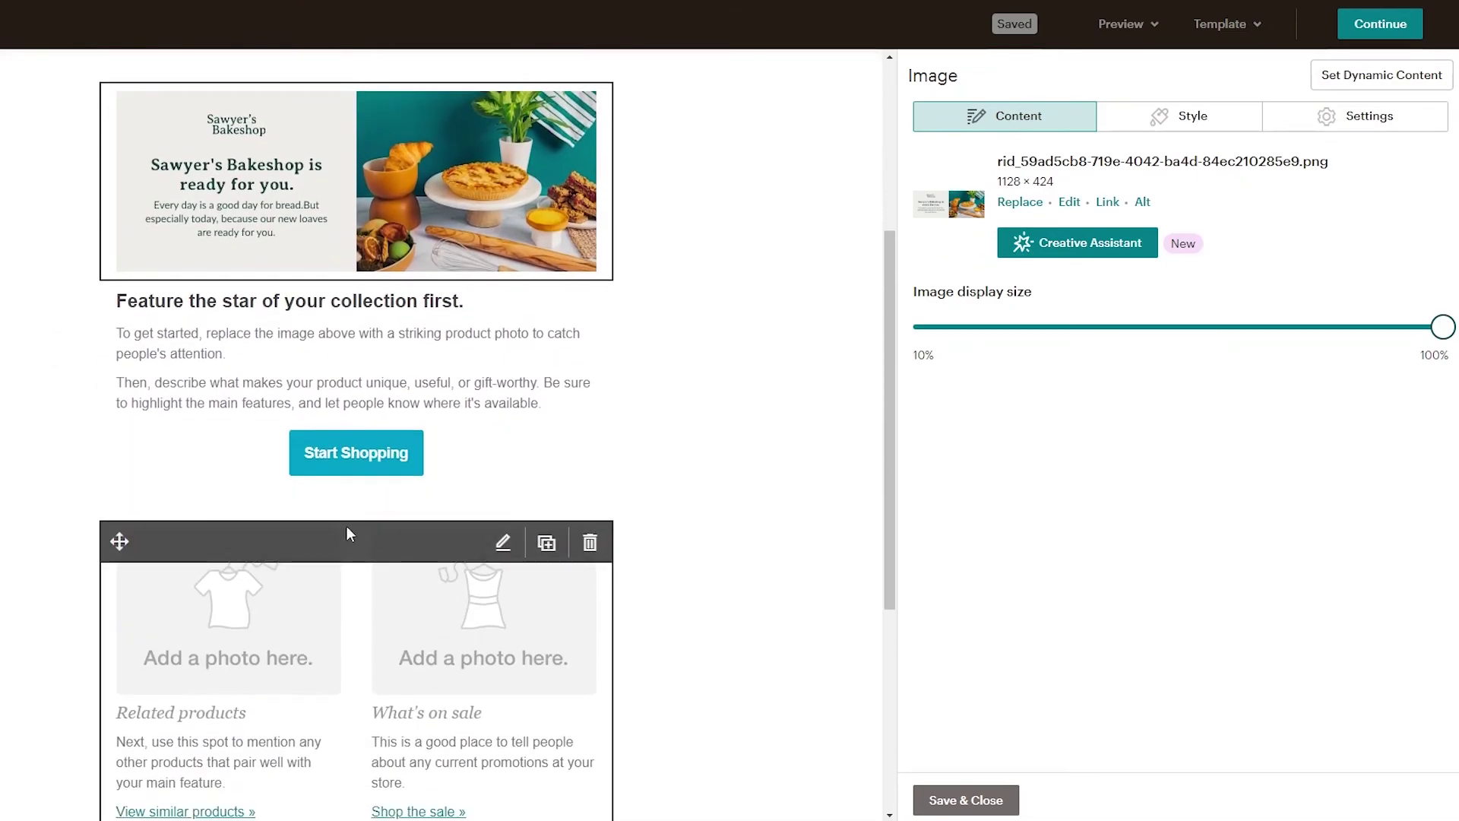
pyautogui.scroll(-2, 368, 422)
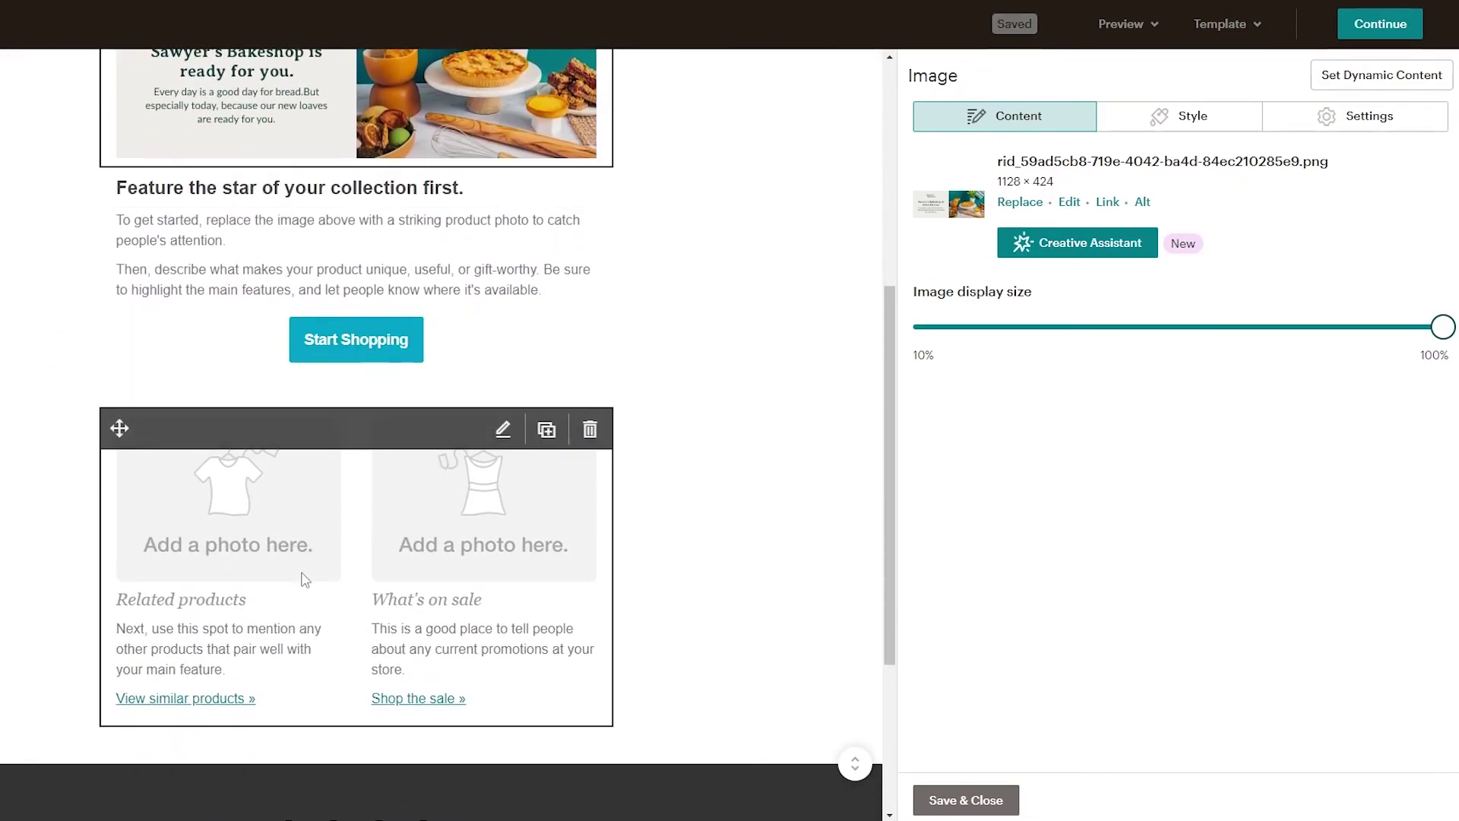
pyautogui.click(590, 430)
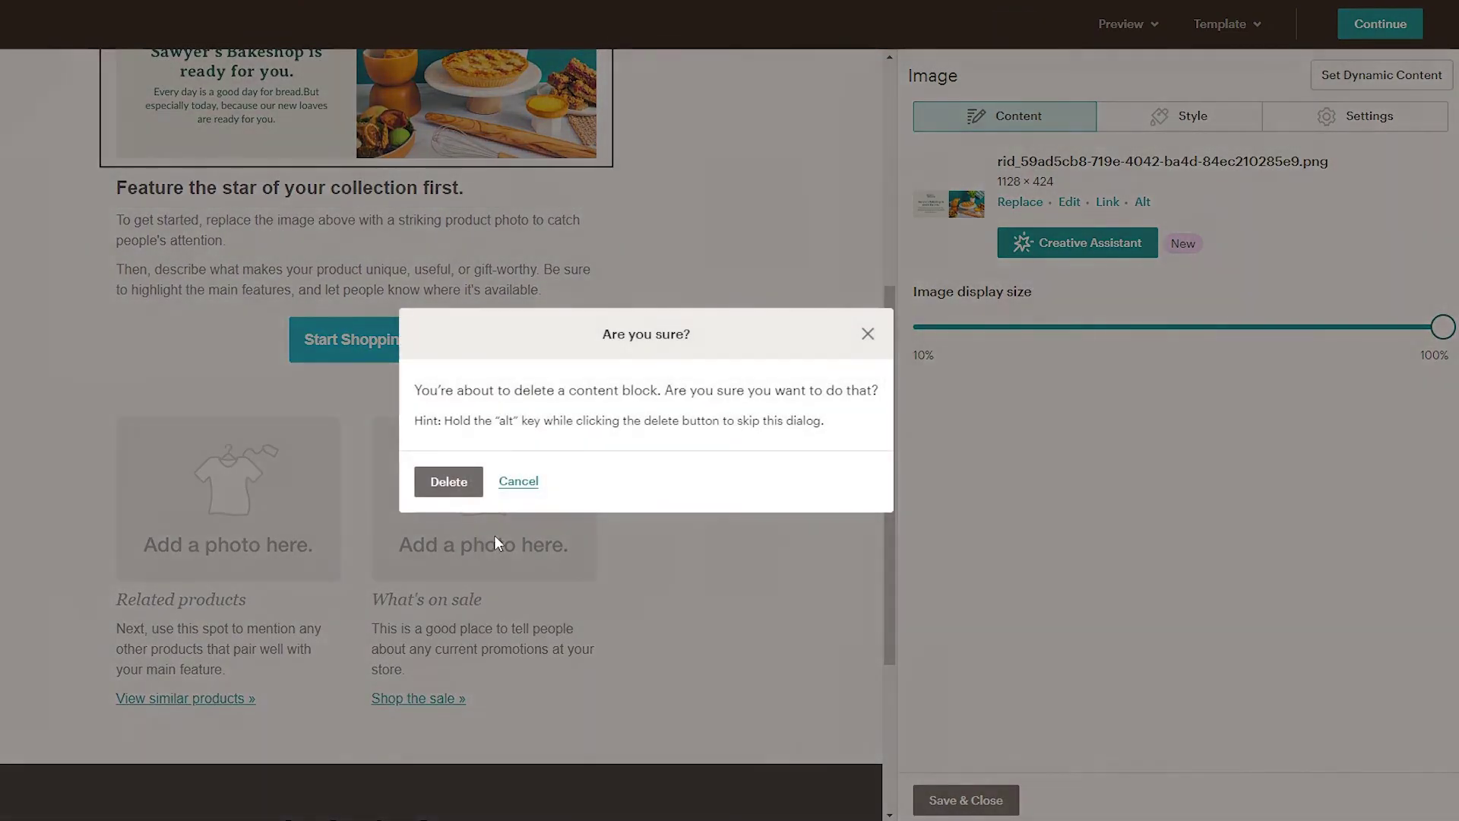
pyautogui.click(456, 482)
# Step: Look over the email layout and try to continue to the campaign overview, choosing to keep editing at the placeholder text notice
pyautogui.scroll(5, 665, 564)
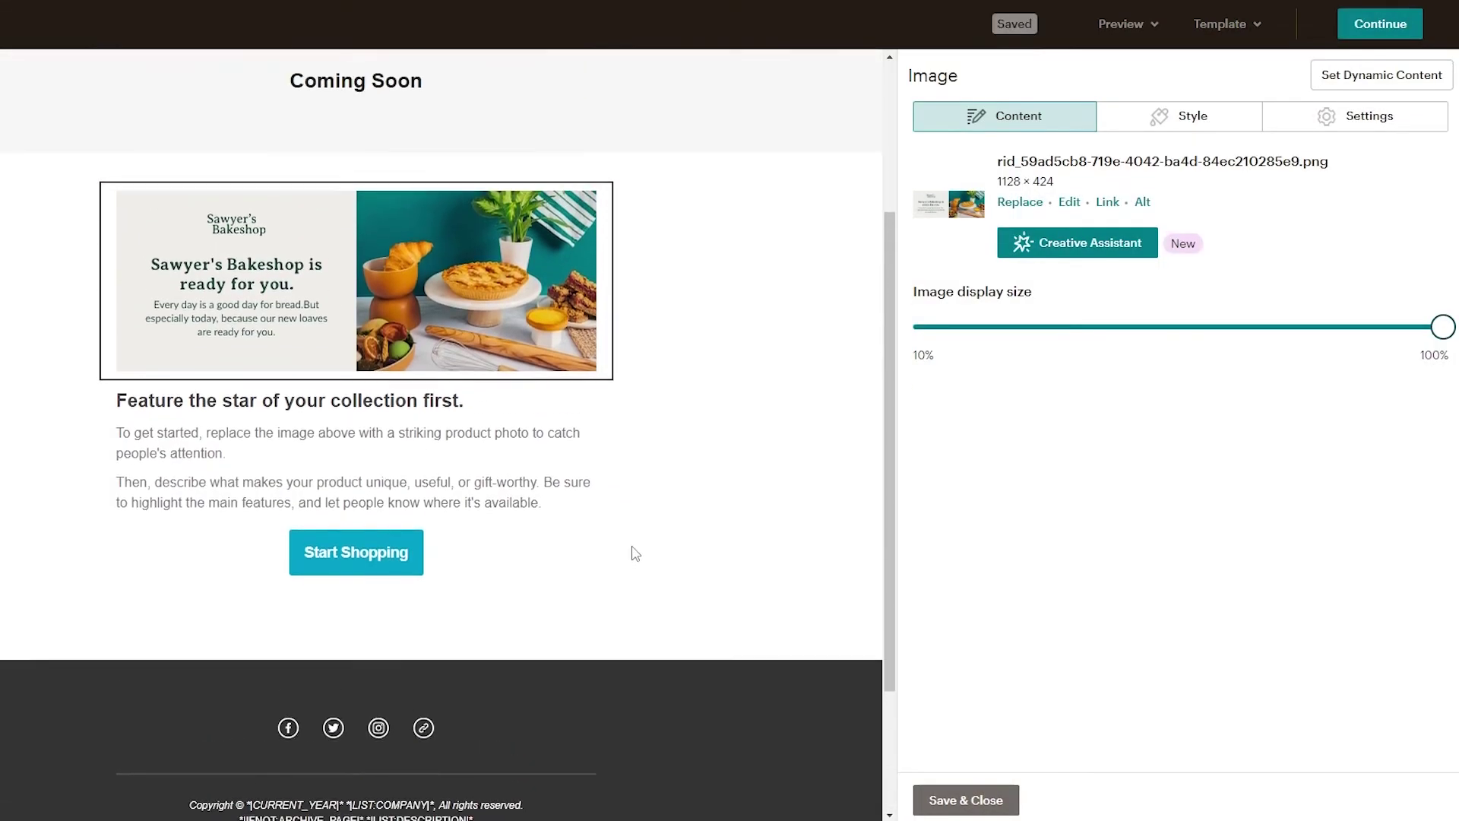
pyautogui.scroll(-4, 749, 461)
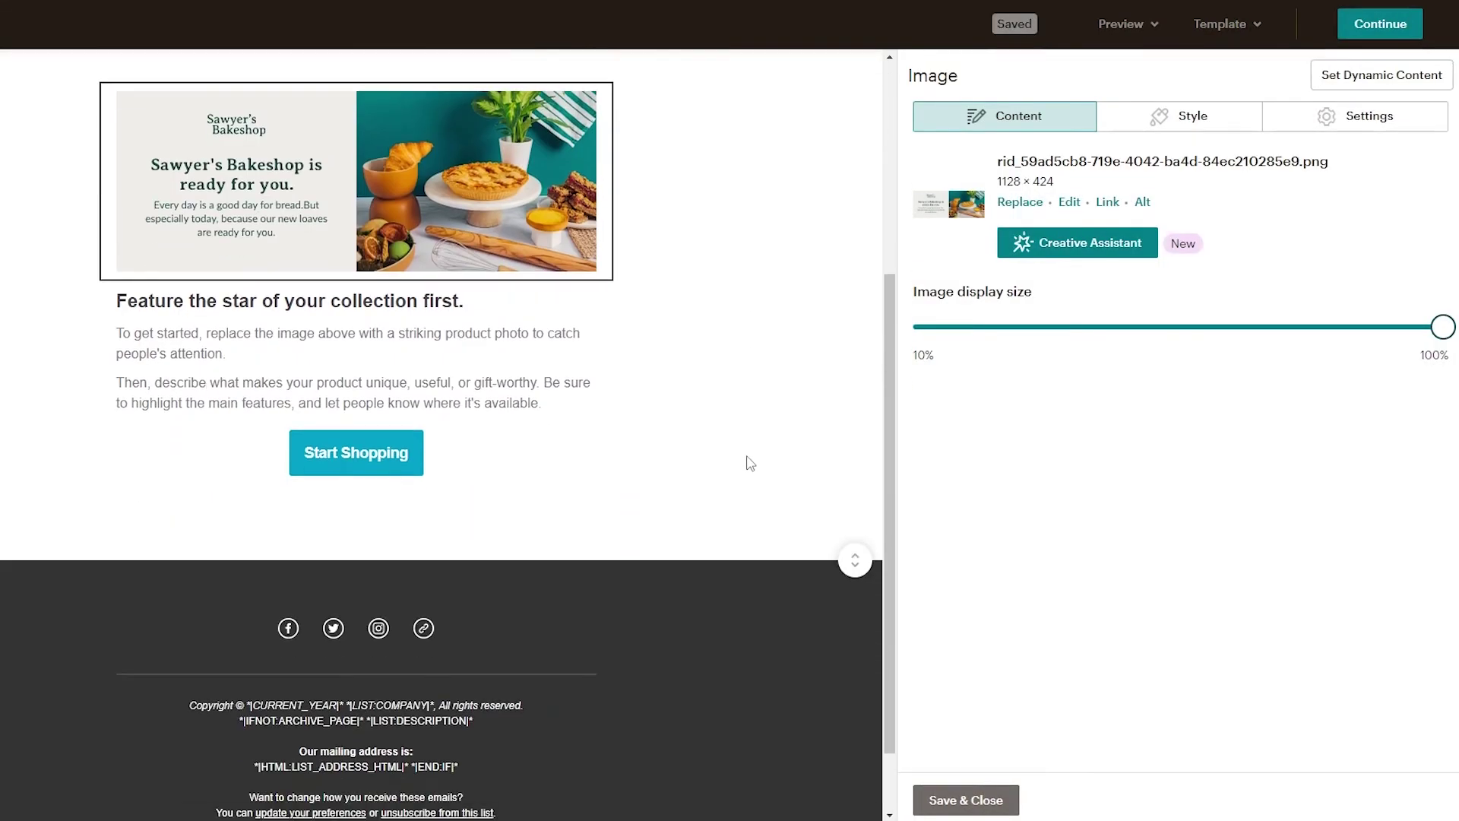
pyautogui.scroll(4, 749, 460)
pyautogui.scroll(-3, 750, 460)
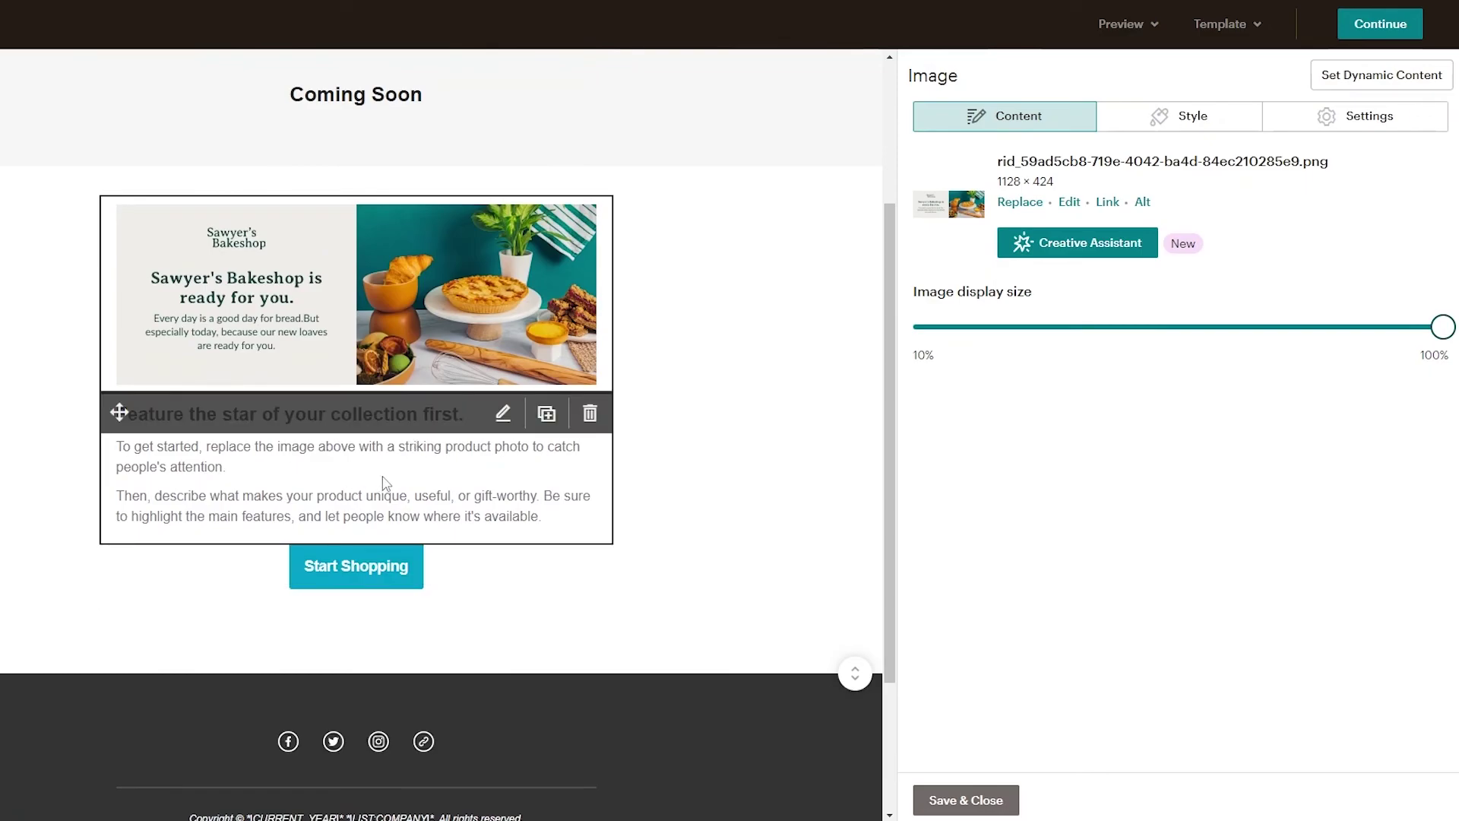
pyautogui.scroll(2, 762, 603)
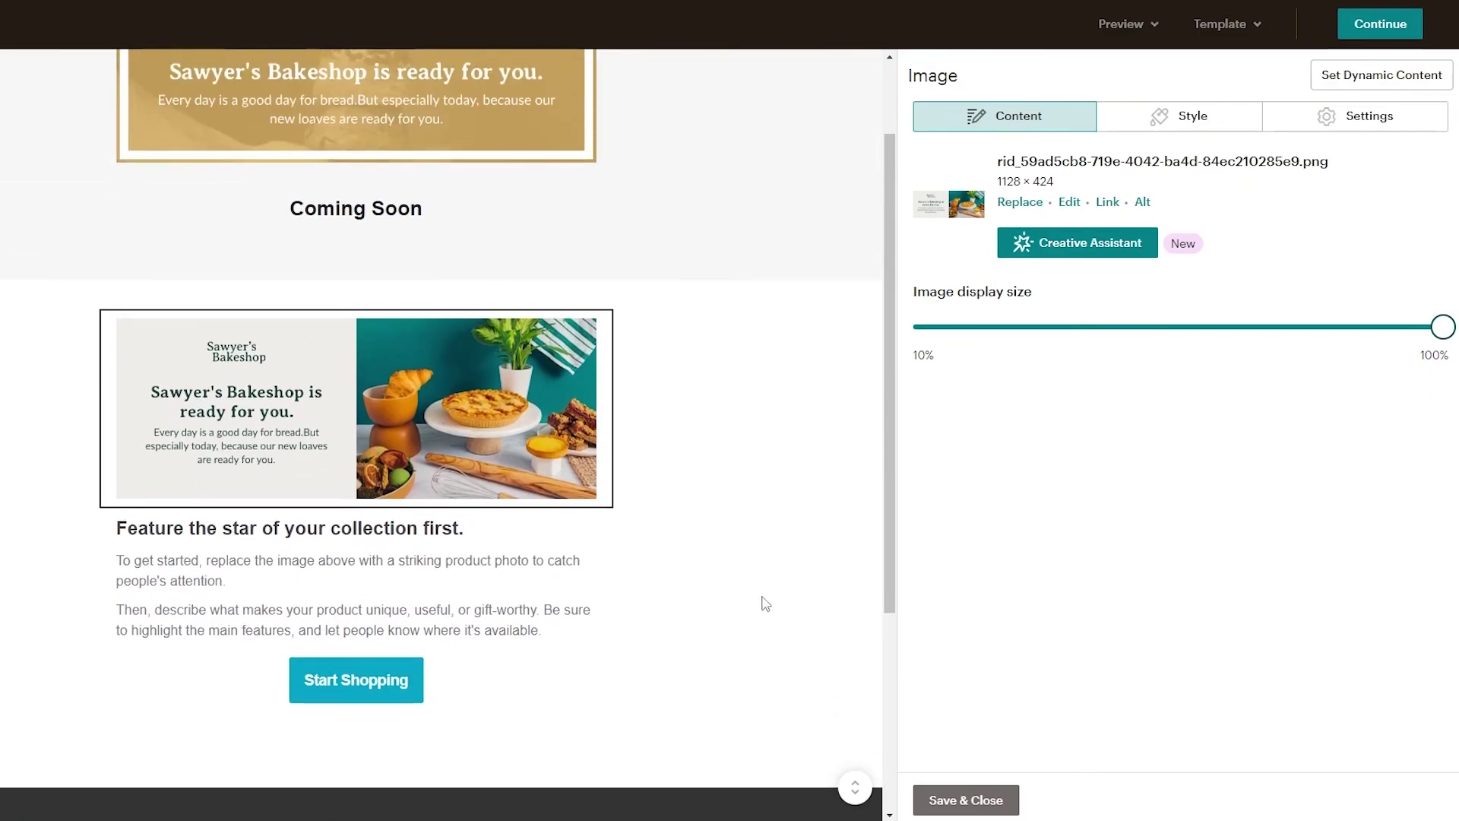
pyautogui.scroll(-2, 687, 641)
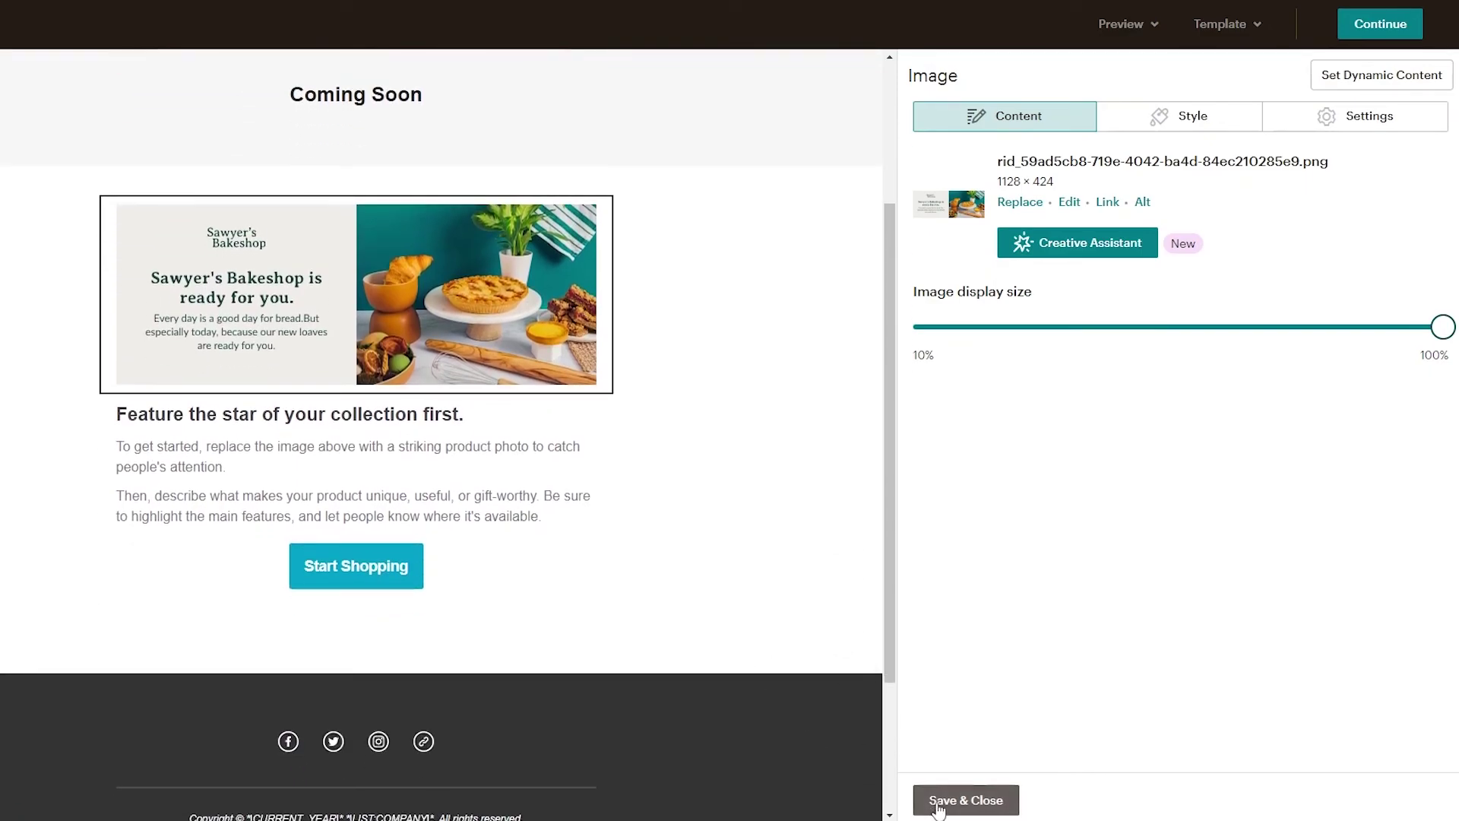
pyautogui.click(1386, 28)
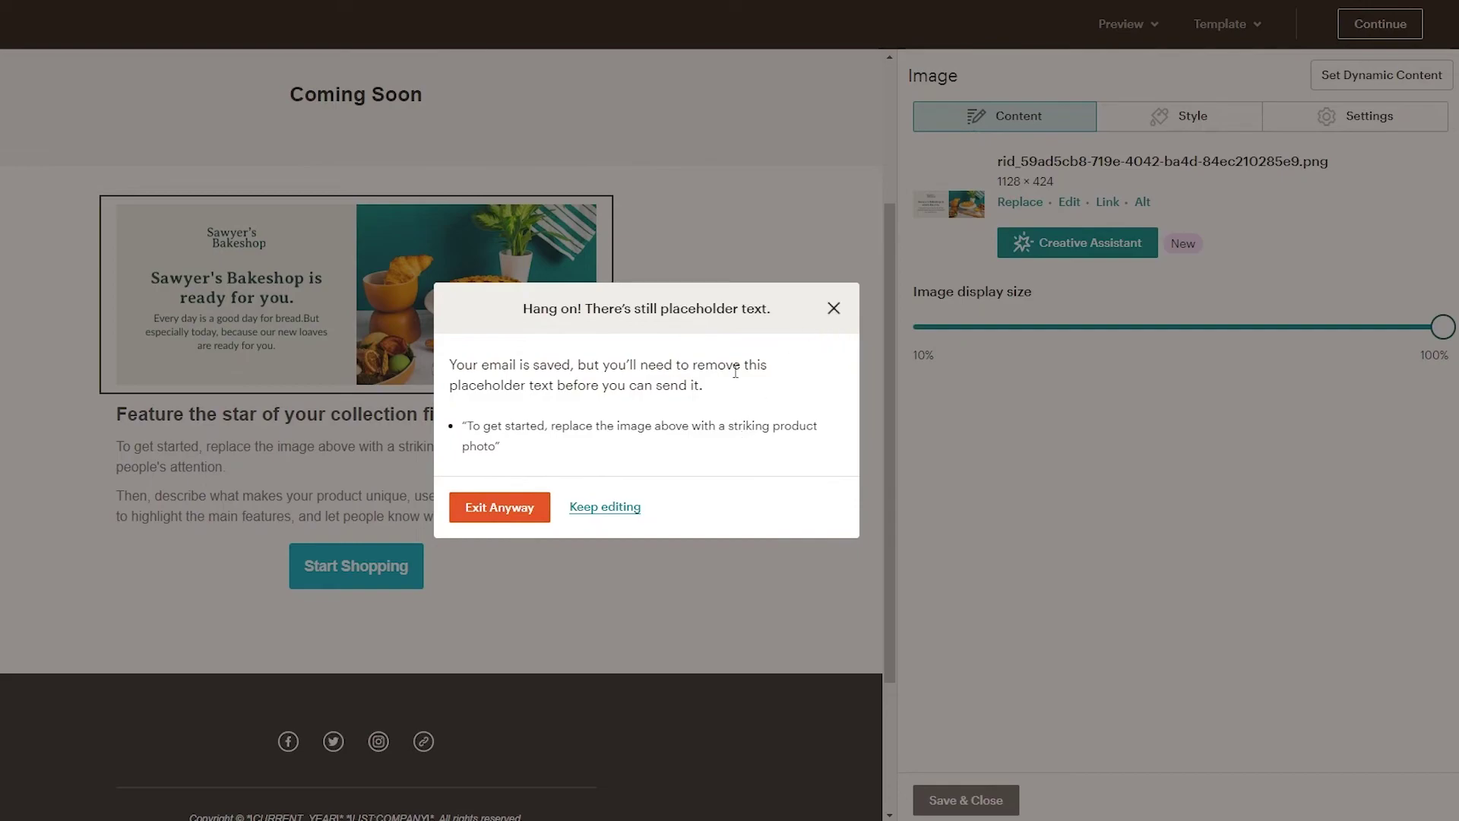
pyautogui.click(608, 507)
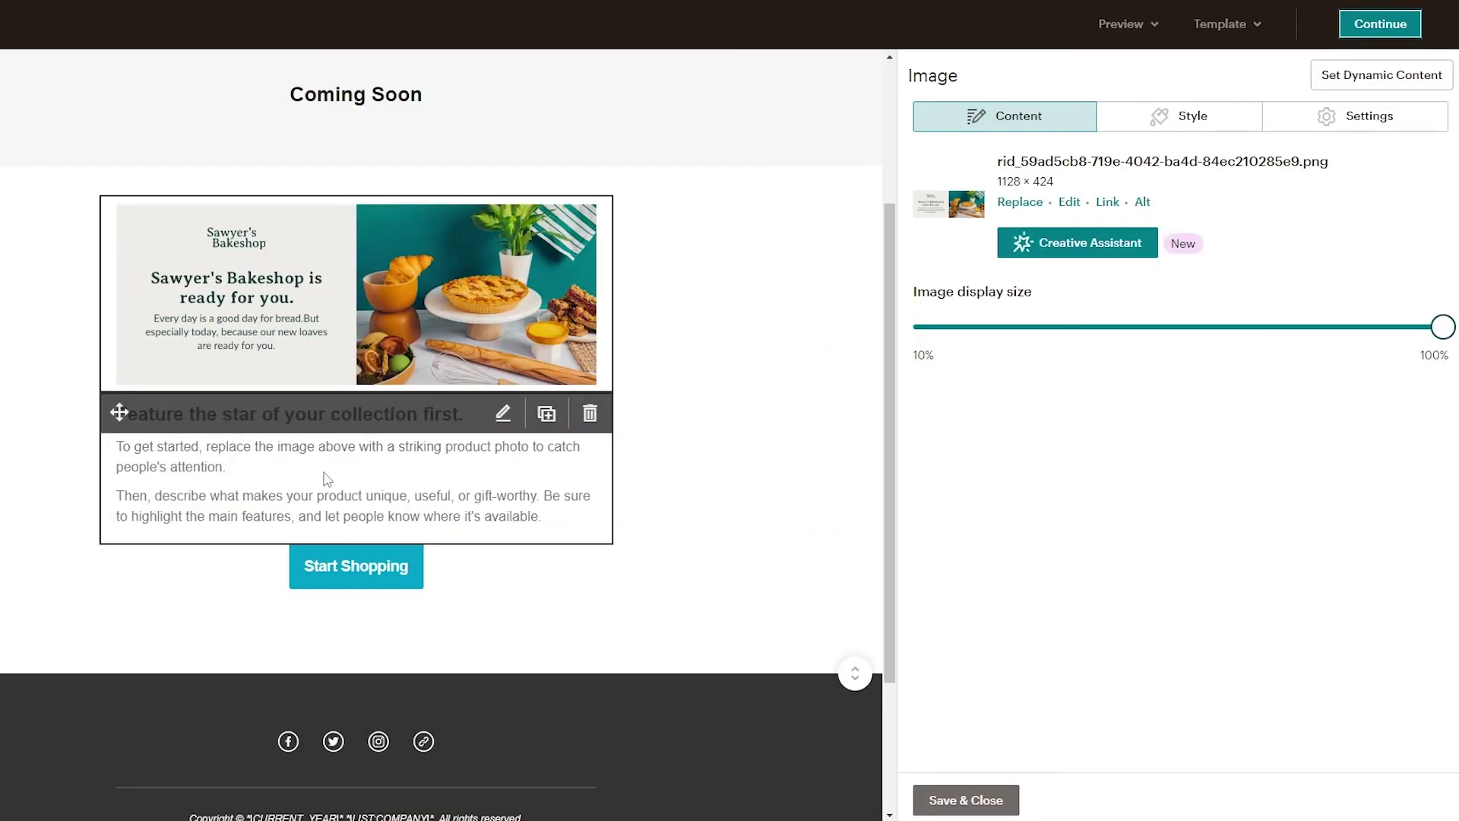
# Step: Replace the text below the pie design with "Sawyer's Bakeshop is coming to your town" and "be on the look out for the best baked goods on the world"
pyautogui.click(843, 380)
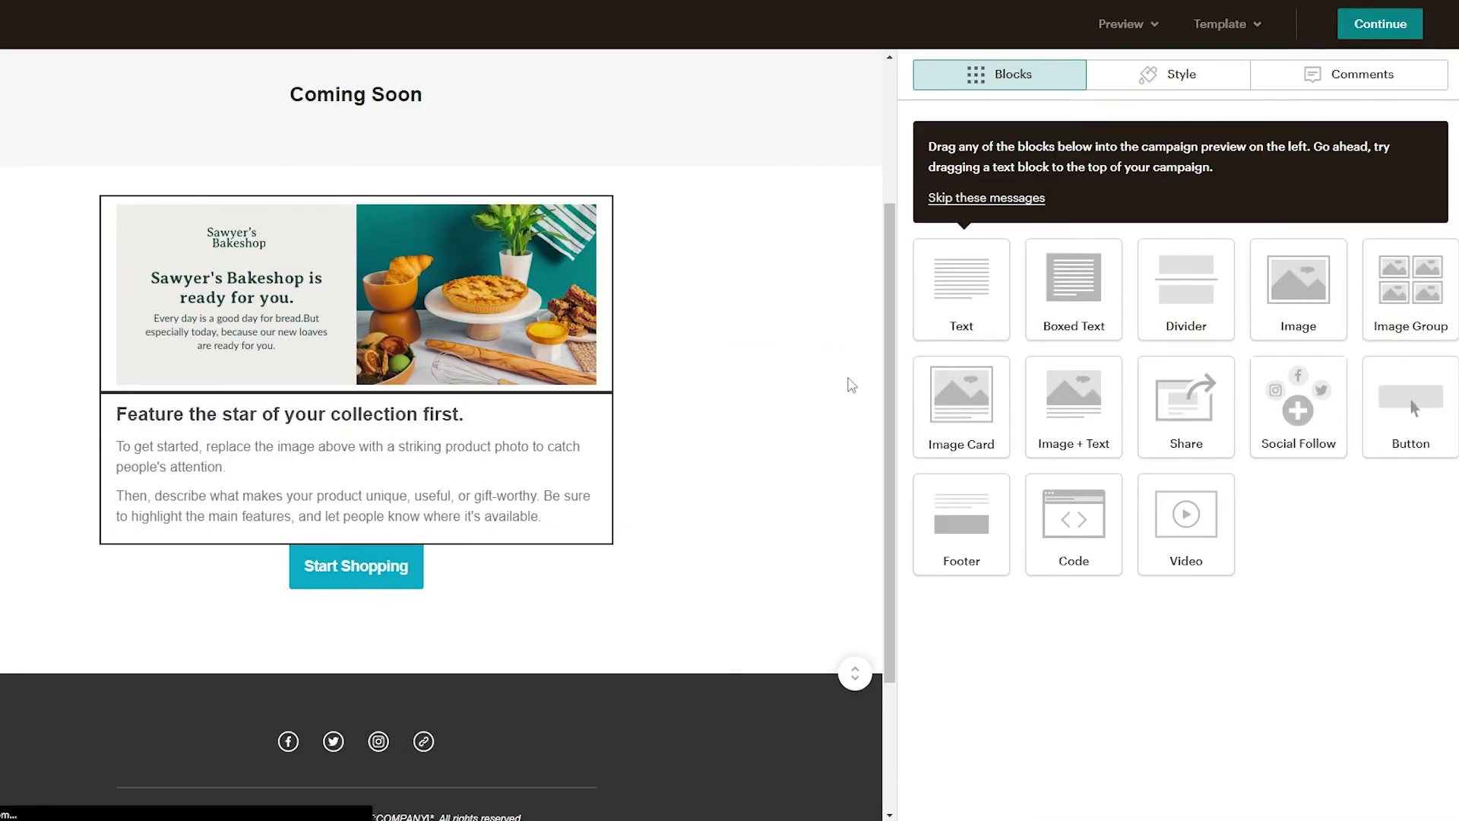
pyautogui.click(487, 464)
pyautogui.moveTo(1162, 306); pyautogui.dragTo(912, 259)
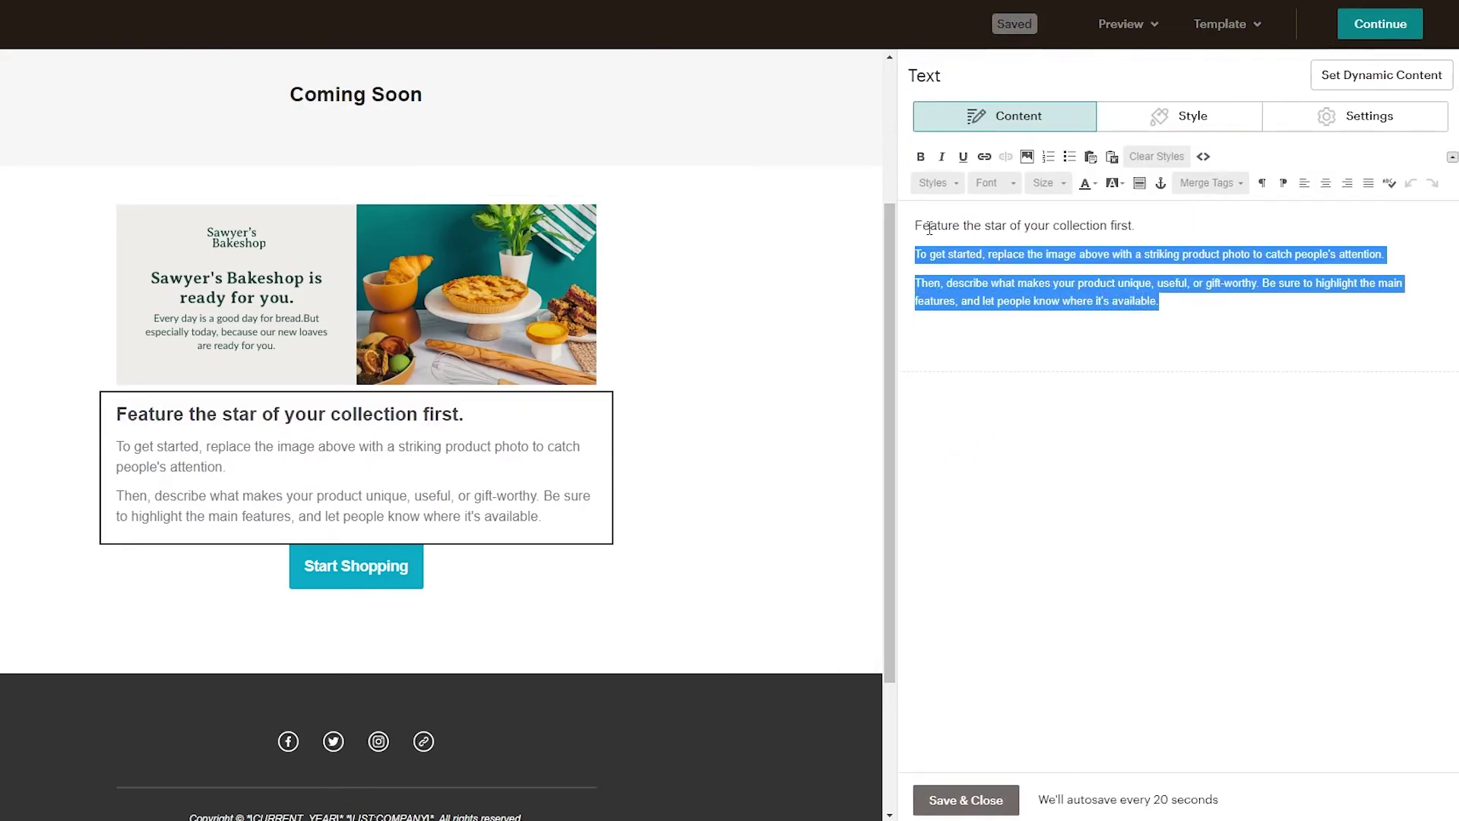
pyautogui.tripleClick(929, 228)
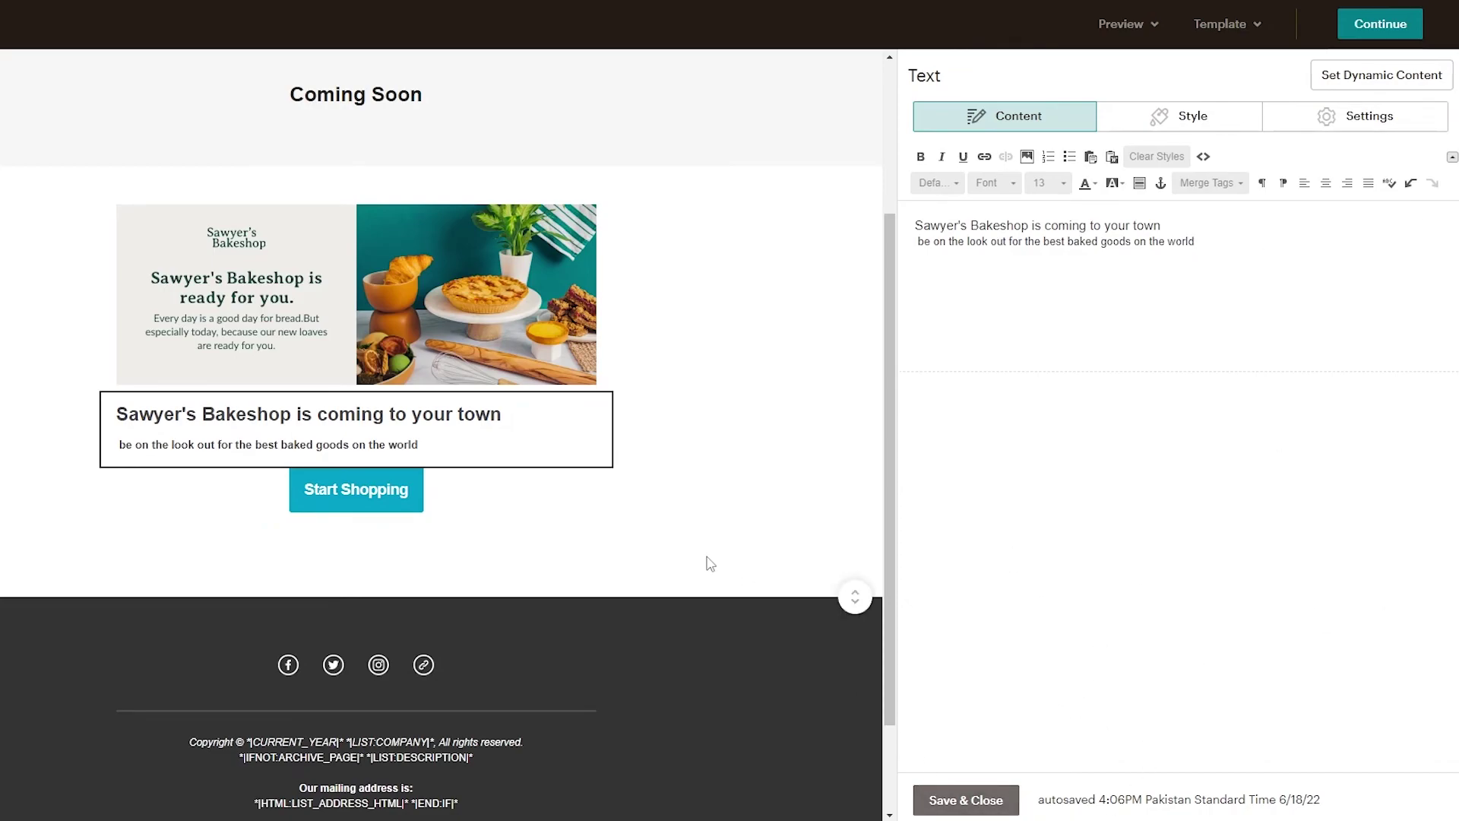
# Step: Delete the Start Shopping button block and the empty block beneath it
pyautogui.click(586, 491)
pyautogui.click(446, 483)
pyautogui.scroll(1, 674, 527)
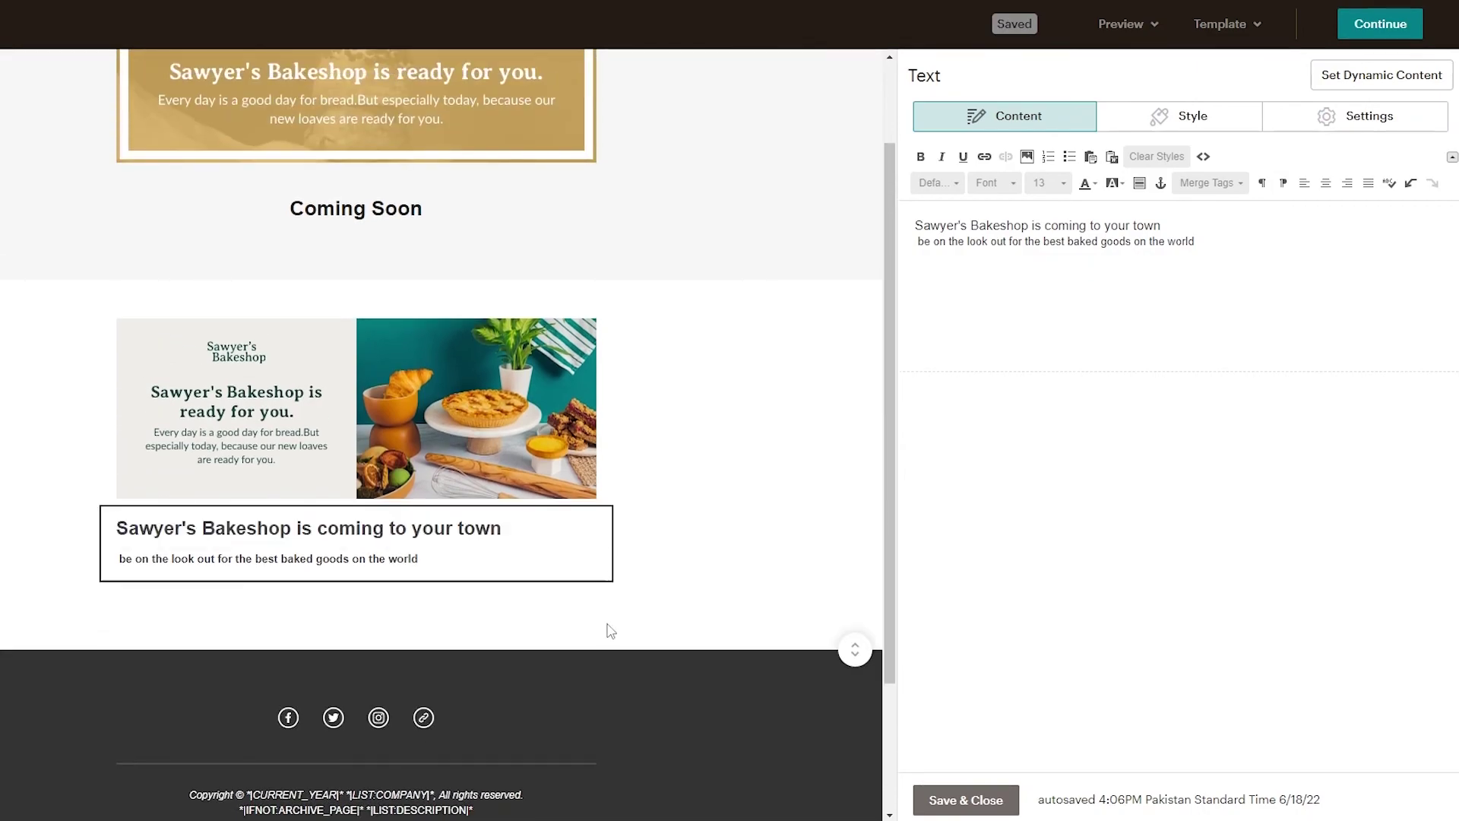
pyautogui.click(590, 603)
pyautogui.click(630, 572)
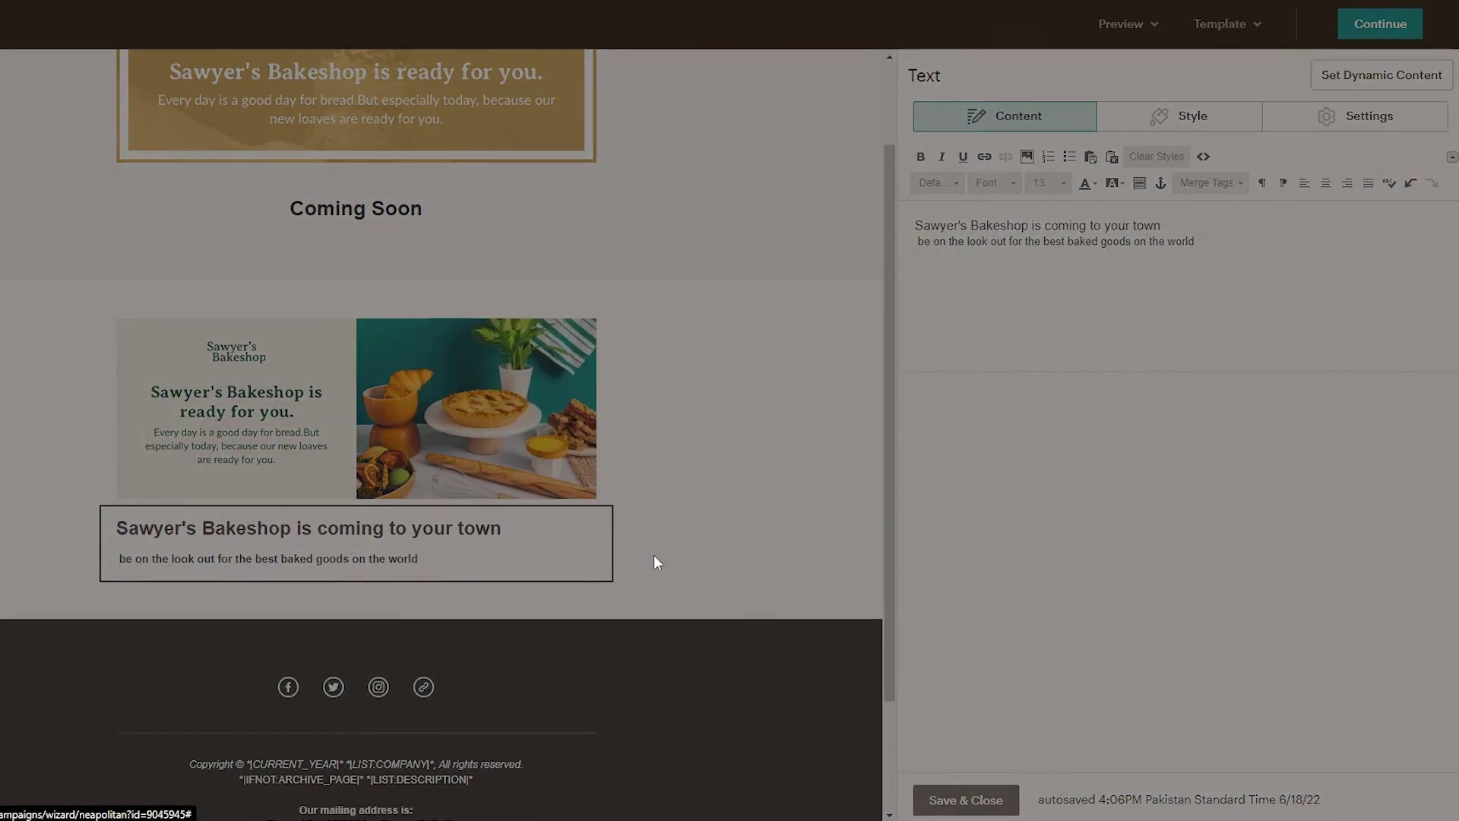
# Step: Continue from the finished email design to the campaign overview and review its content and sharing sections
pyautogui.scroll(2, 658, 562)
pyautogui.scroll(-2, 657, 562)
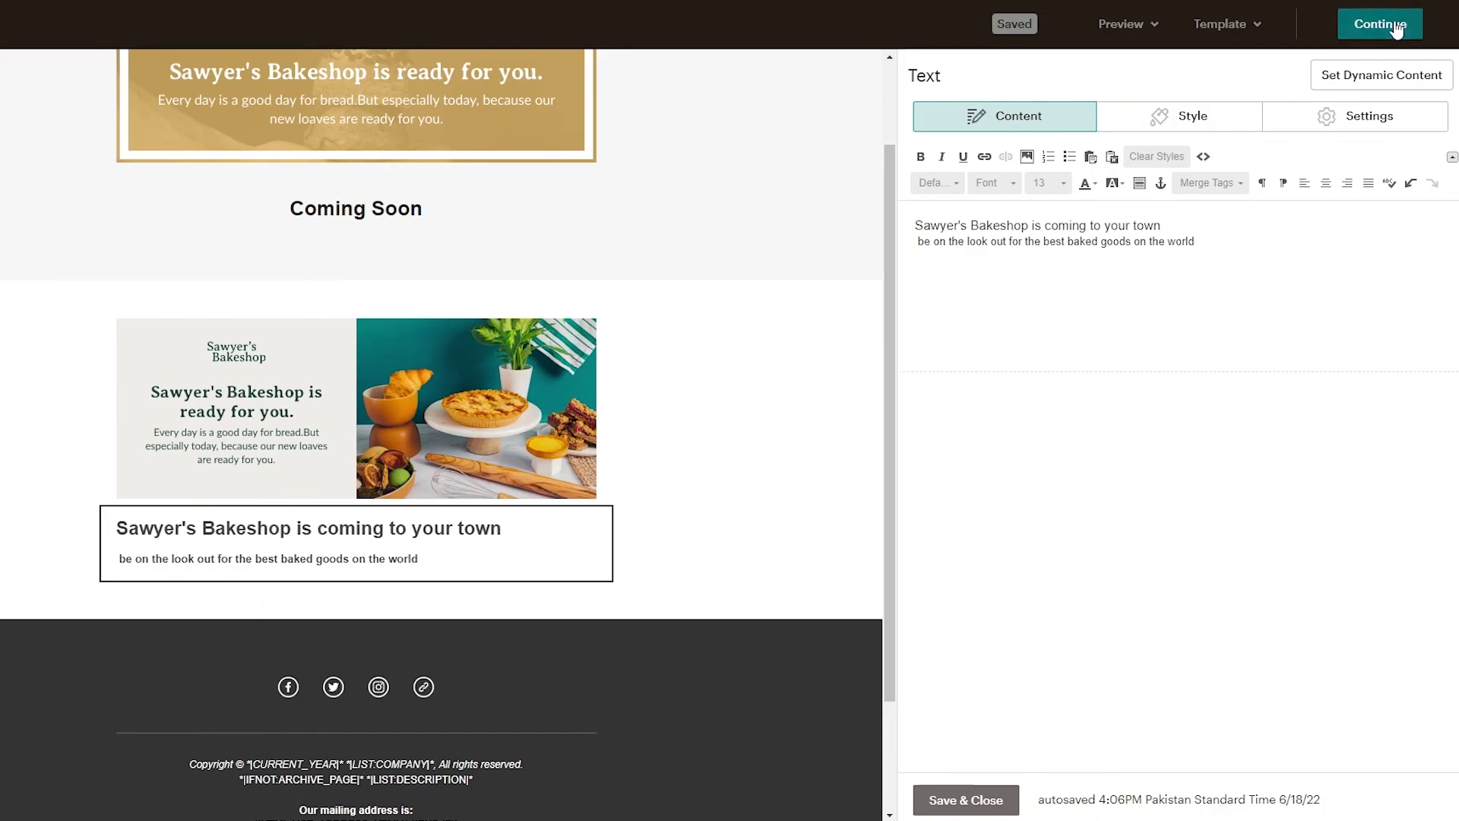
pyautogui.click(1397, 26)
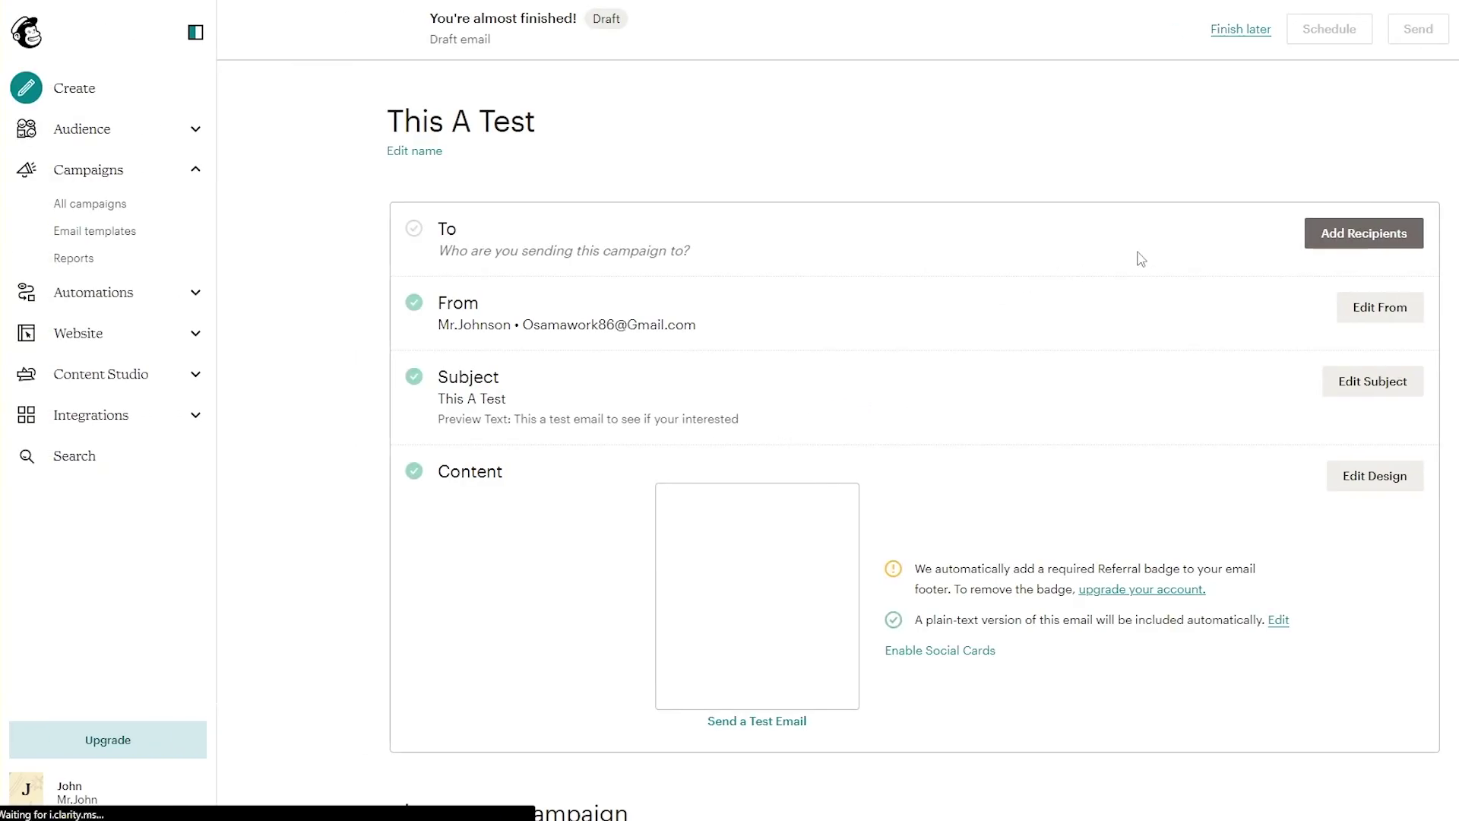
pyautogui.scroll(-5, 851, 525)
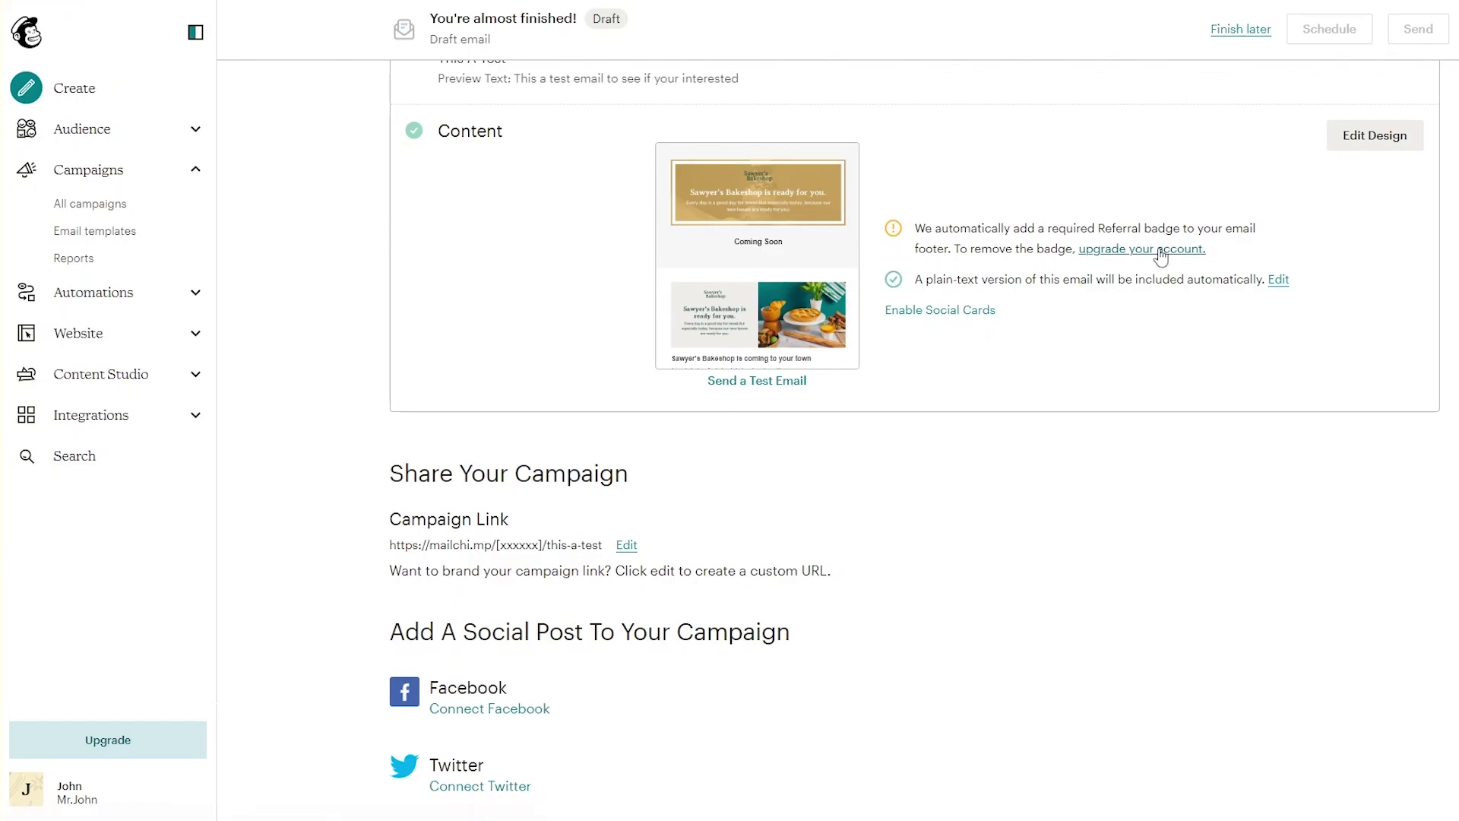
pyautogui.scroll(3, 1047, 345)
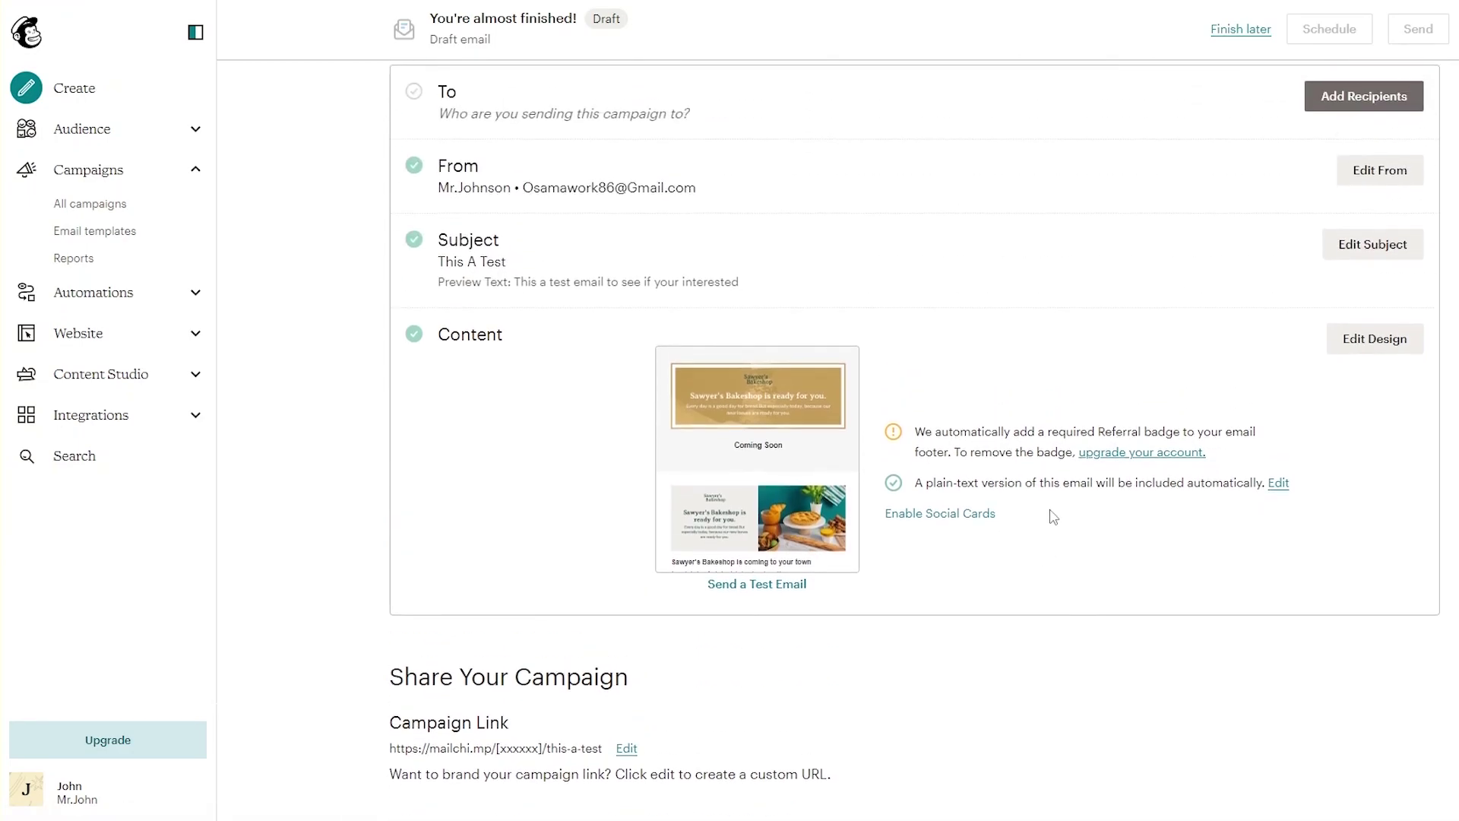